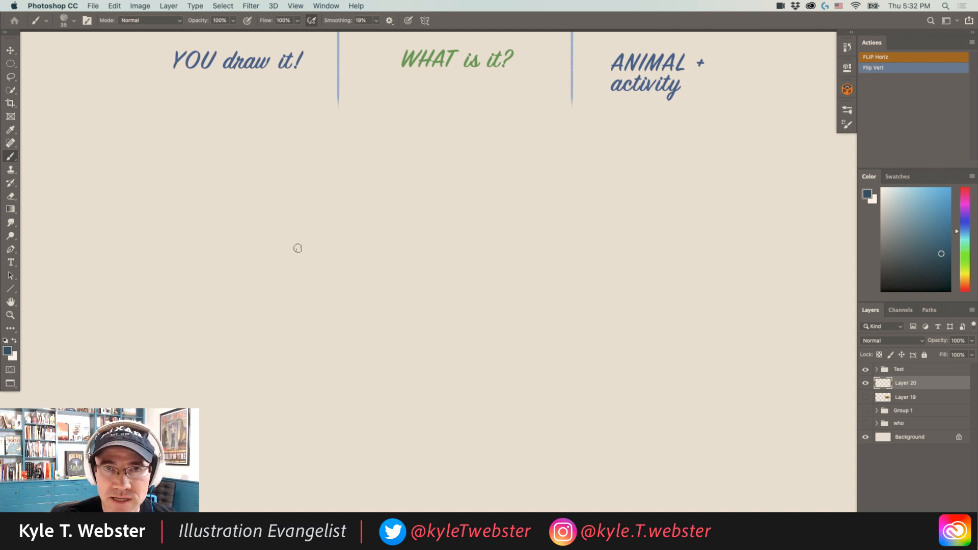
Step: Draw loose sample marks on Layer 20: straight lines, open angles, zigzags, long crossing curves and short arcs
drag(315, 183, 303, 231)
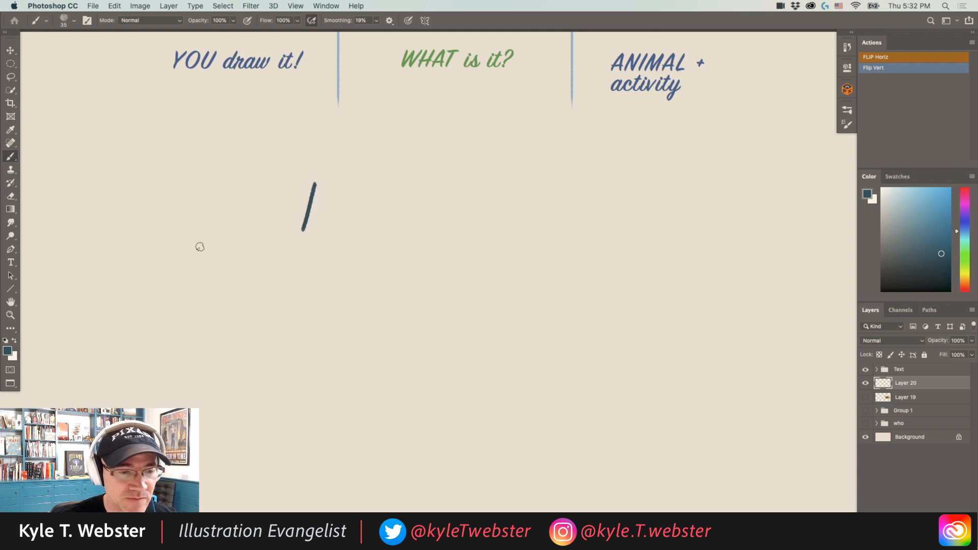
drag(273, 224, 240, 225)
drag(265, 177, 177, 214)
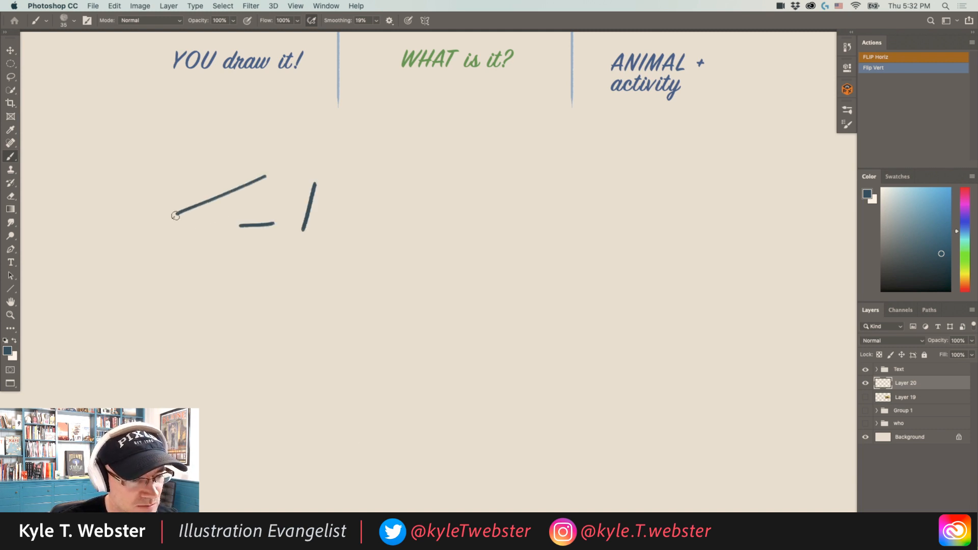
drag(266, 264, 231, 255)
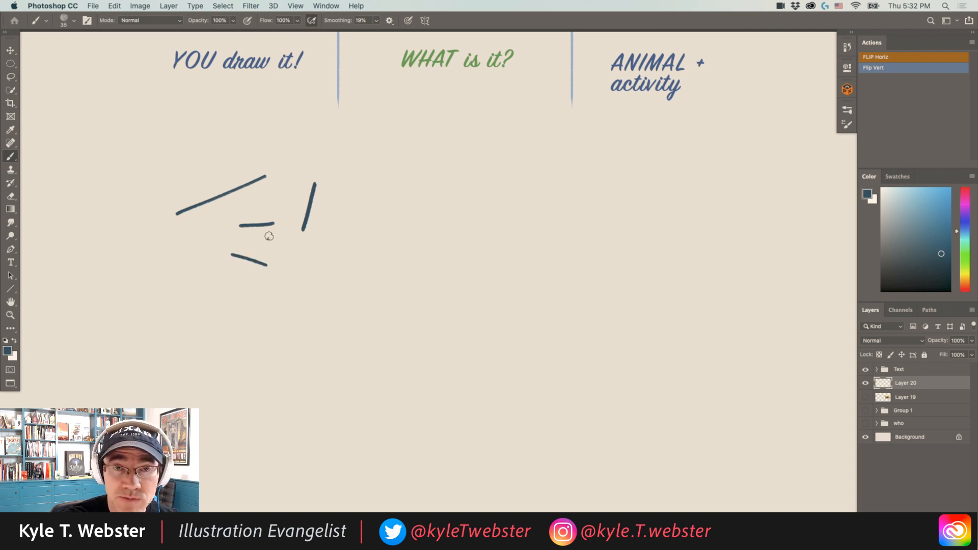
mouse_move(284, 318)
mouse_down()
mouse_move(269, 302)
mouse_move(265, 318)
mouse_move(236, 291)
mouse_move(215, 305)
mouse_up()
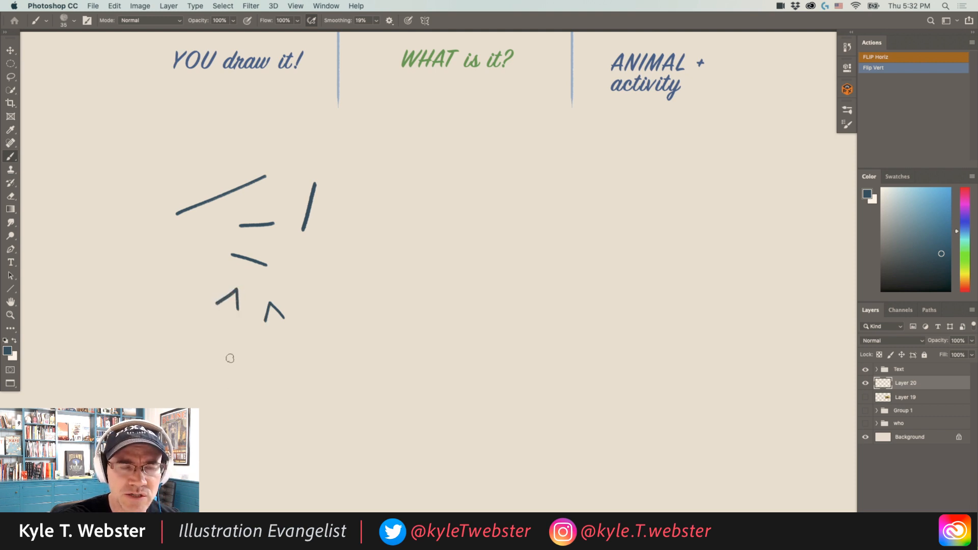
mouse_move(349, 304)
mouse_down()
mouse_move(330, 323)
mouse_move(331, 347)
mouse_up()
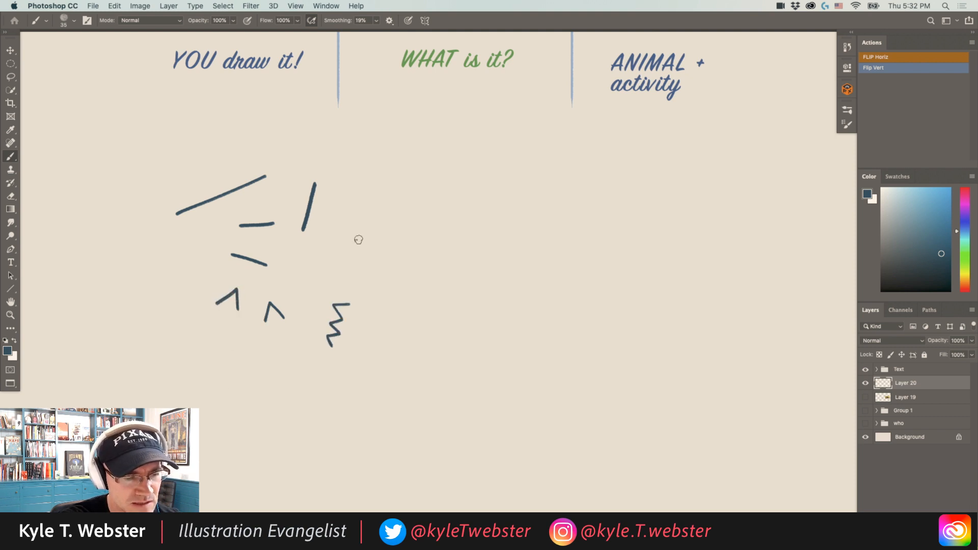
mouse_move(324, 269)
mouse_down()
mouse_move(379, 253)
mouse_move(391, 260)
mouse_up()
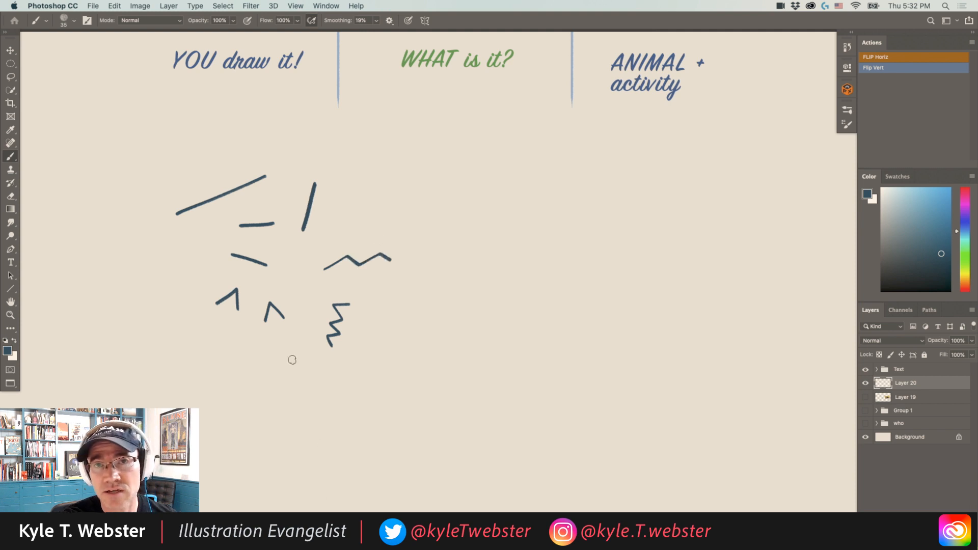
mouse_move(237, 322)
mouse_down()
mouse_move(216, 355)
mouse_move(224, 441)
mouse_move(197, 453)
mouse_up()
drag(180, 408, 284, 431)
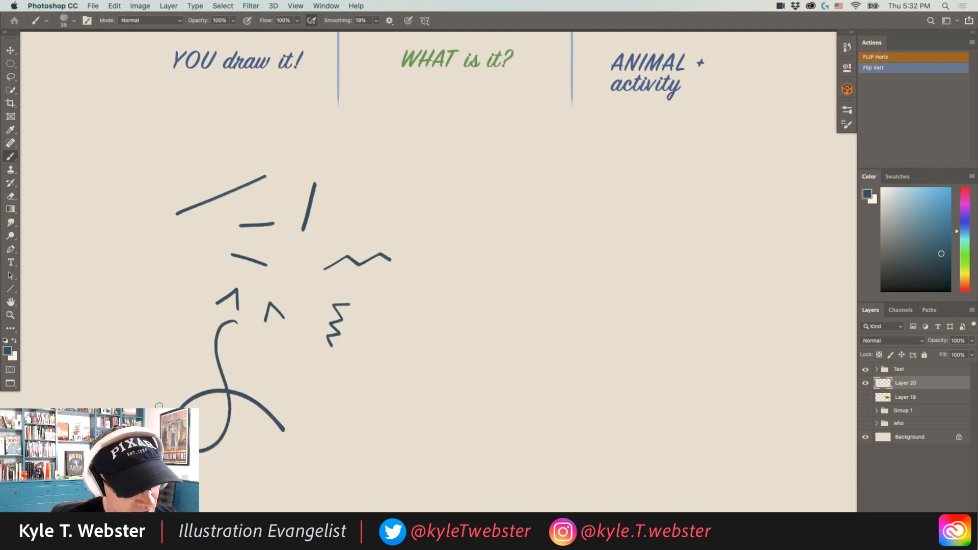
mouse_move(384, 375)
mouse_down()
mouse_move(353, 400)
mouse_move(312, 402)
mouse_move(312, 424)
mouse_up()
drag(305, 373, 276, 386)
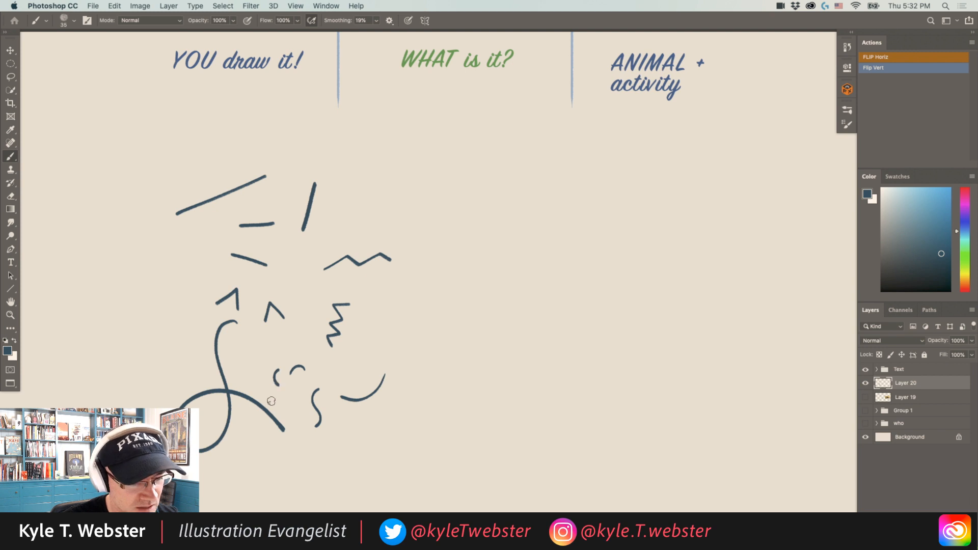
Step: Clear all the sample marks from Layer 20 and remove the selection
key(super+a)
key(Delete)
key(super+d)
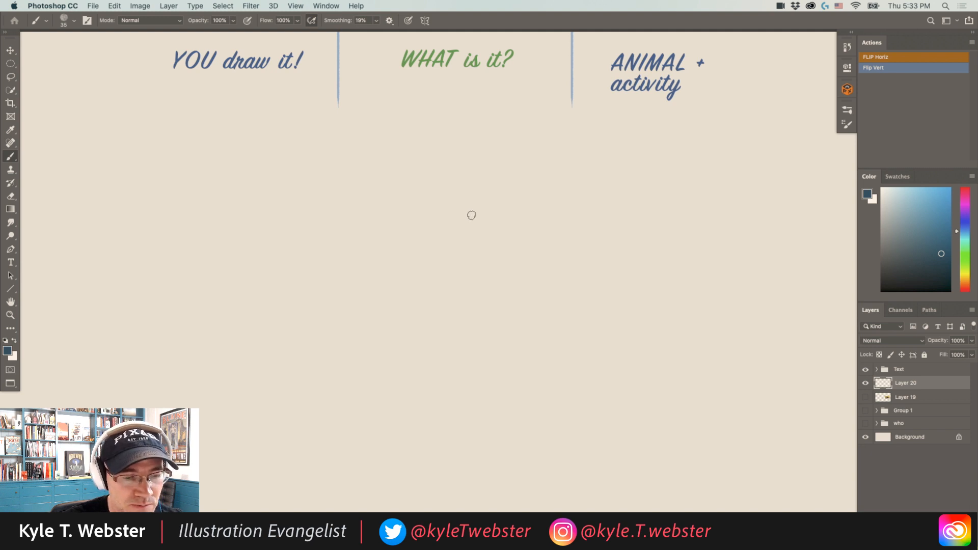
Step: Draw a short, nearly horizontal line near the middle of the canvas, below the "WHAT is it?" heading
drag(484, 235, 441, 235)
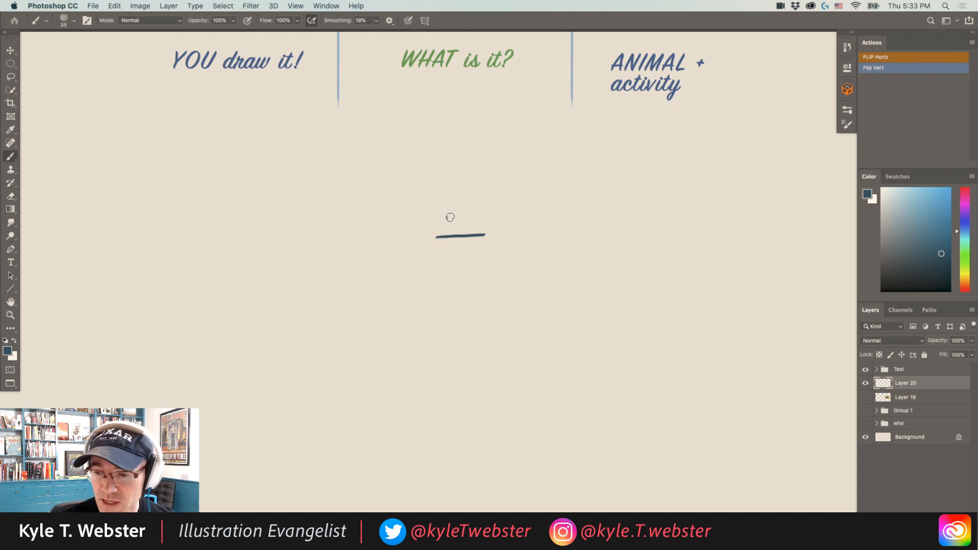
mouse_move(483, 265)
mouse_down()
mouse_move(440, 267)
mouse_move(448, 283)
mouse_move(483, 283)
mouse_up()
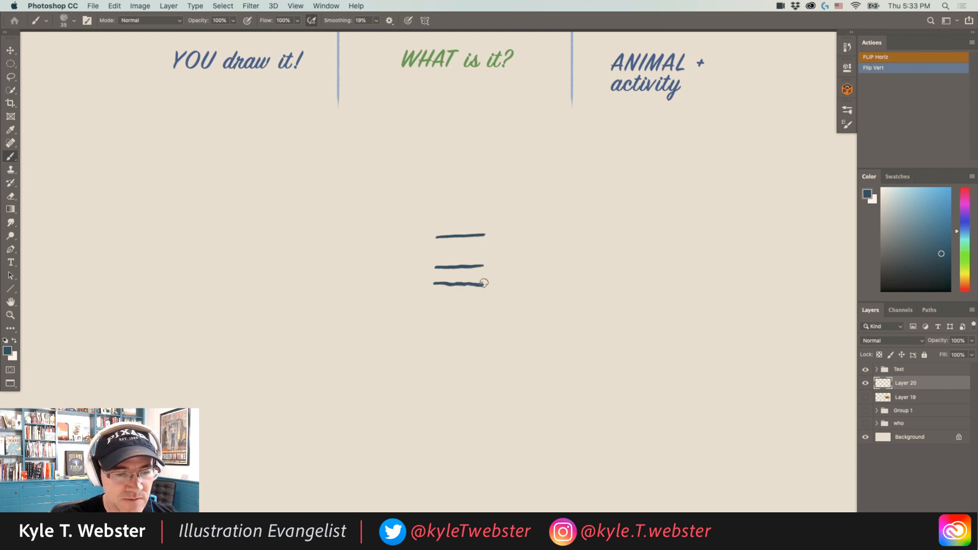
key(super+z)
key(super+z)
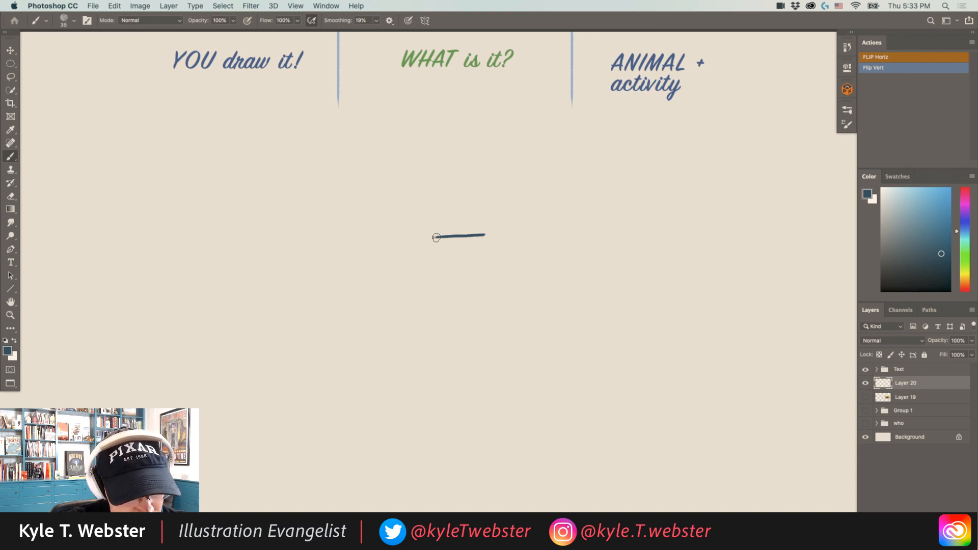
drag(436, 237, 429, 256)
key(super+z)
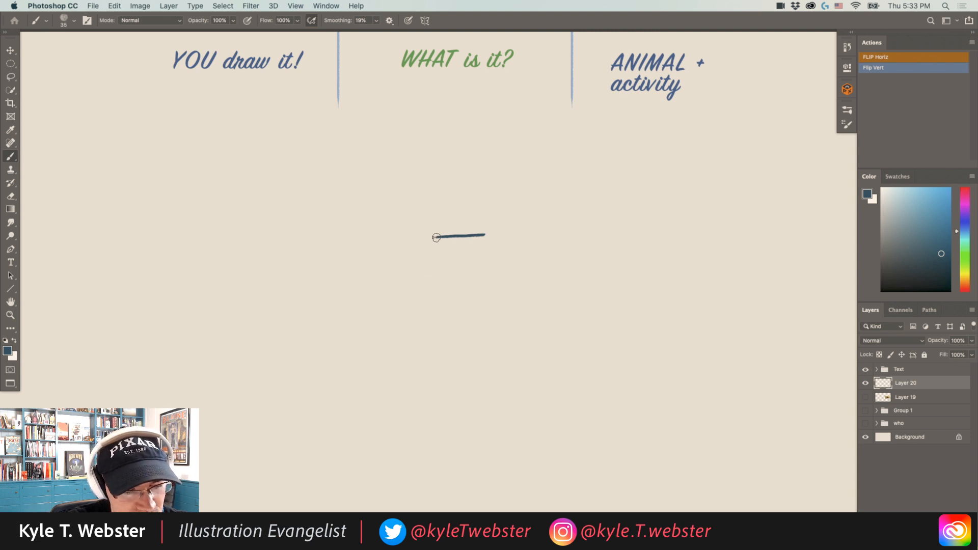
Step: Extend the line's left end with a downward diagonal and a long outward curve, finishing in a tiny flat base and a short upward stroke
drag(436, 237, 385, 273)
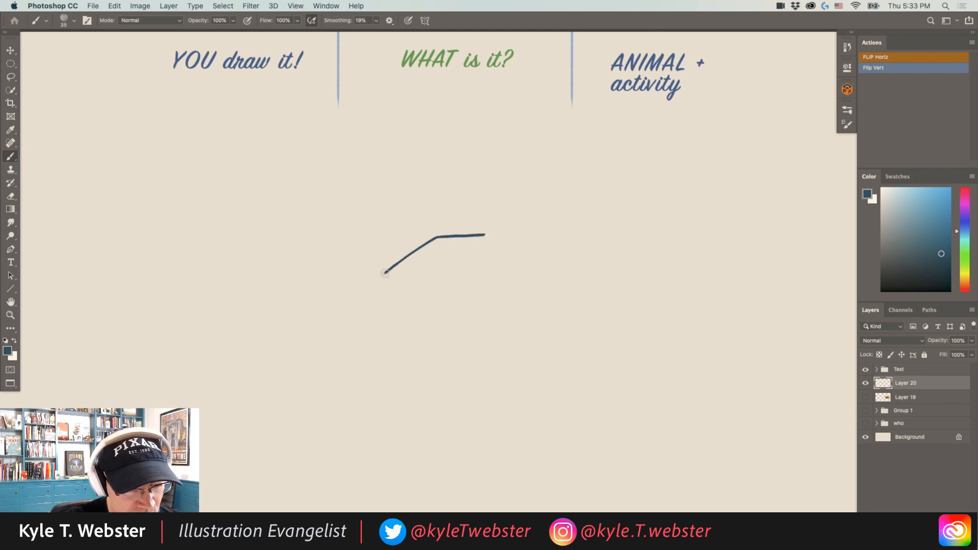
click(379, 343)
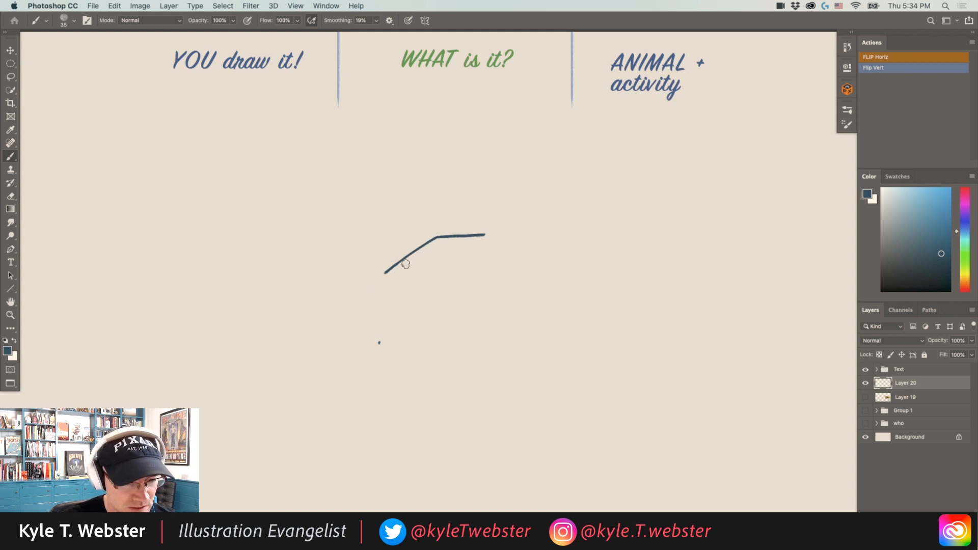
mouse_move(386, 271)
mouse_down()
mouse_move(374, 305)
mouse_move(379, 345)
mouse_up()
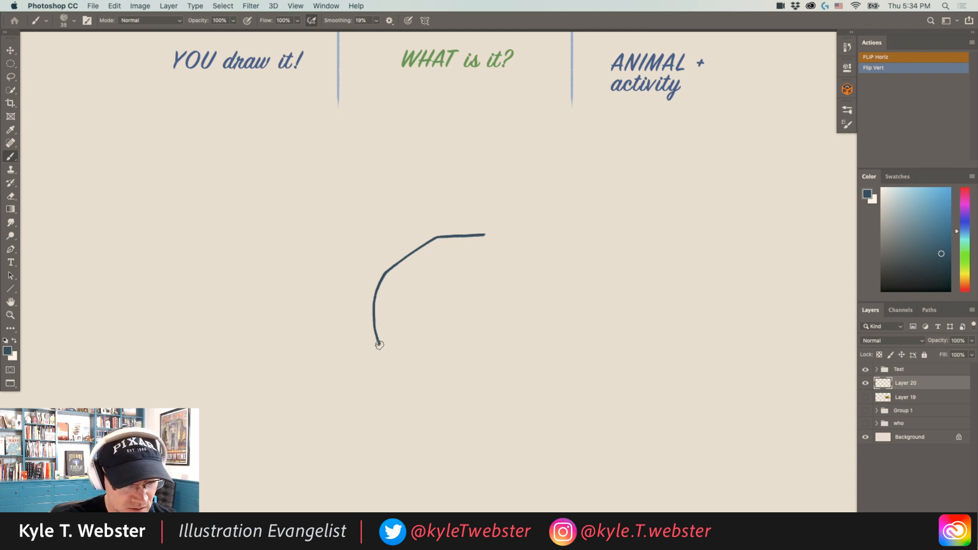
drag(379, 344, 386, 345)
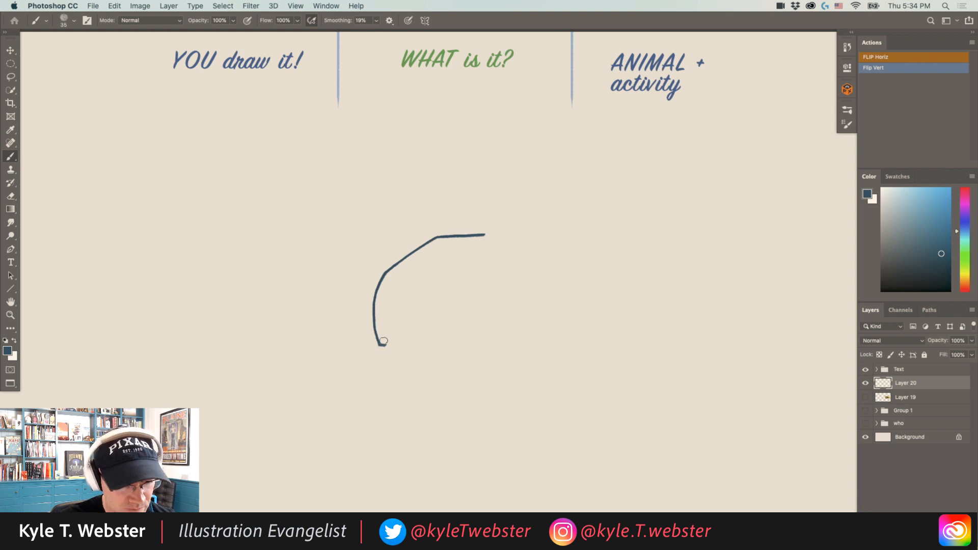
drag(383, 344, 384, 322)
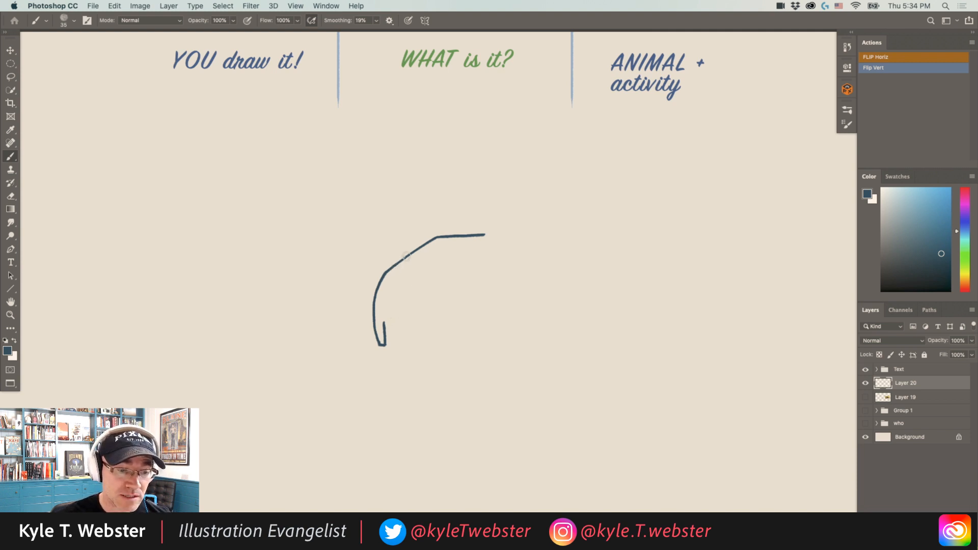
mouse_move(424, 232)
mouse_down()
mouse_move(392, 266)
mouse_move(423, 236)
mouse_up()
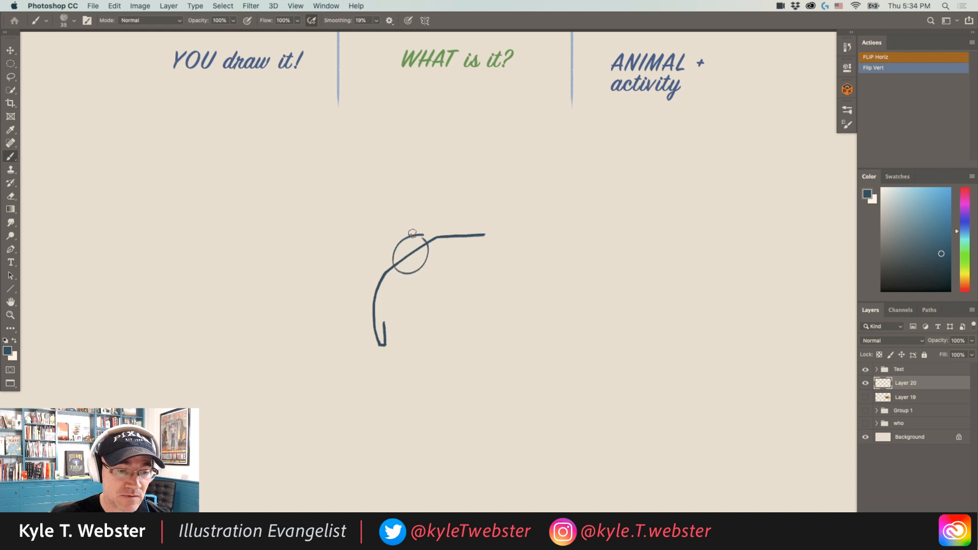
key(super+z)
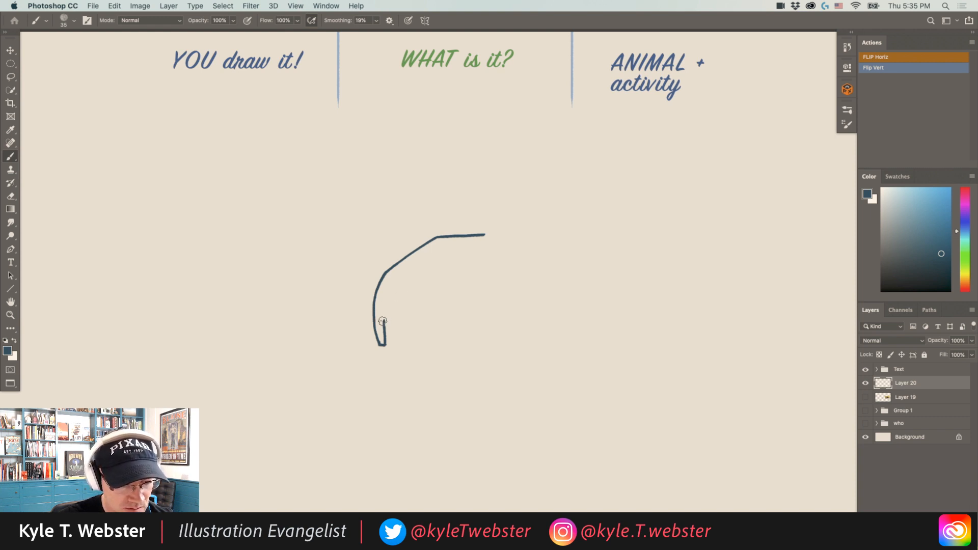
Step: Continue the inner contour diagonally up and across into a vertical front leg, with slanted toe marks and a jagged rear edge
drag(384, 319, 392, 311)
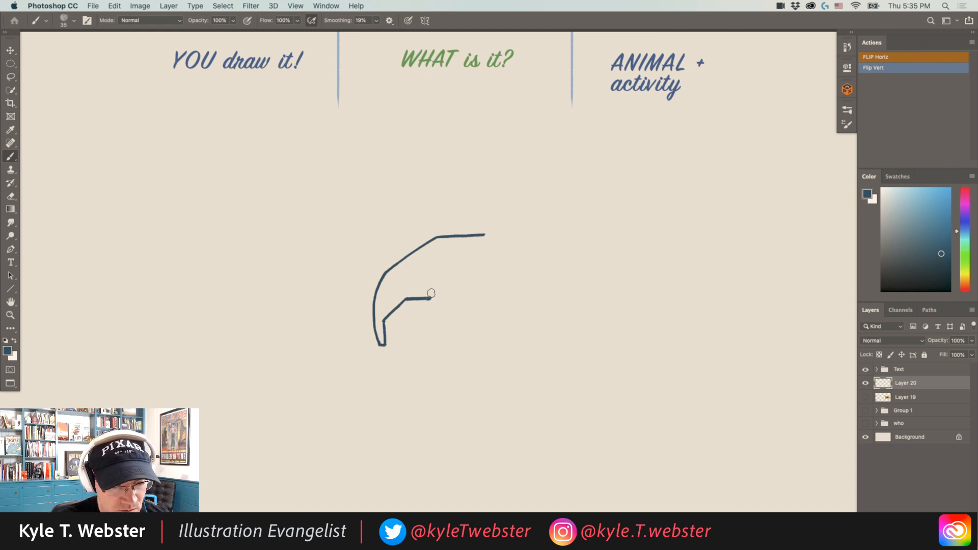
drag(431, 300, 432, 332)
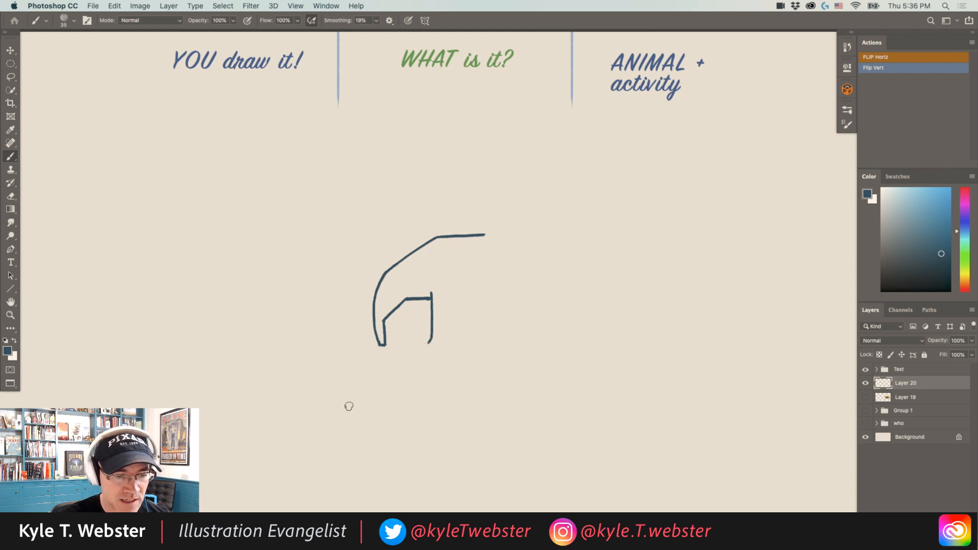
click(417, 337)
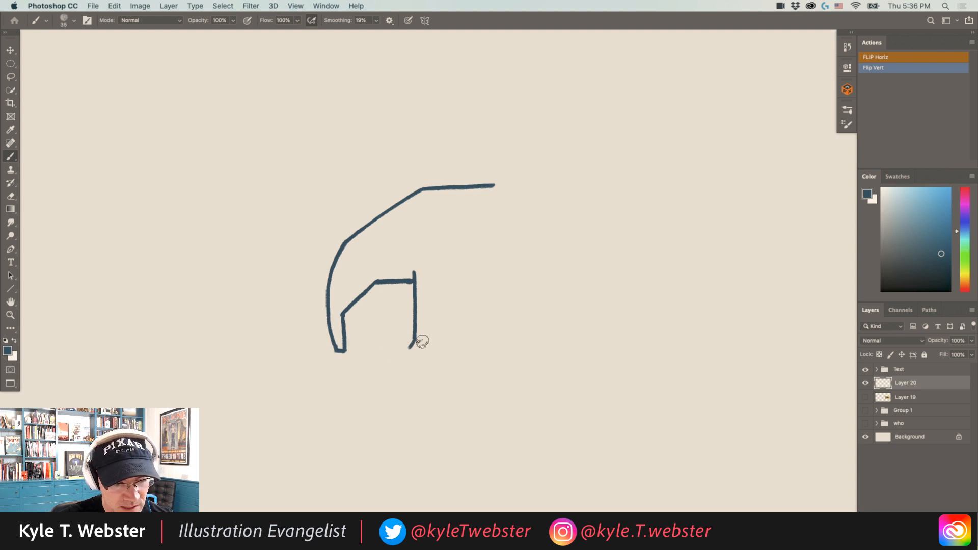
drag(419, 347, 424, 341)
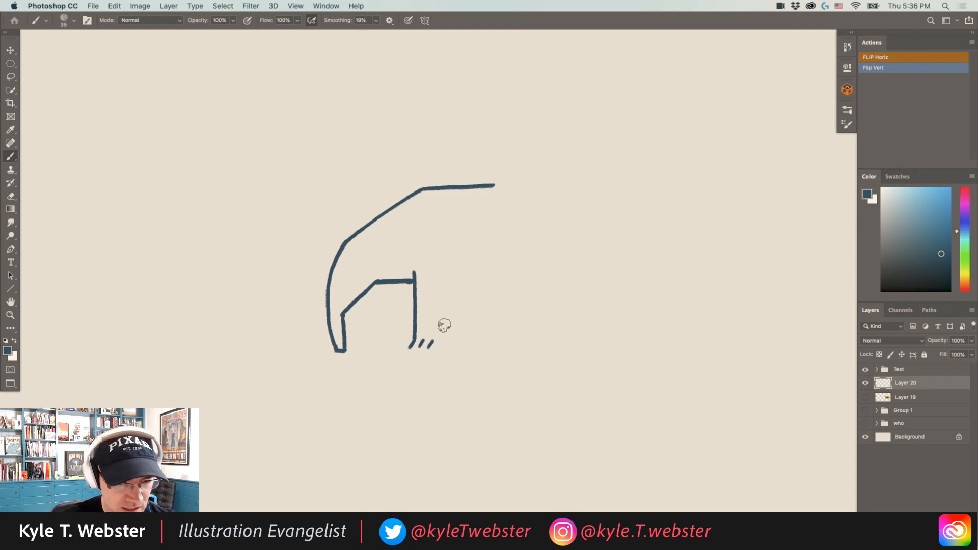
drag(436, 333, 465, 253)
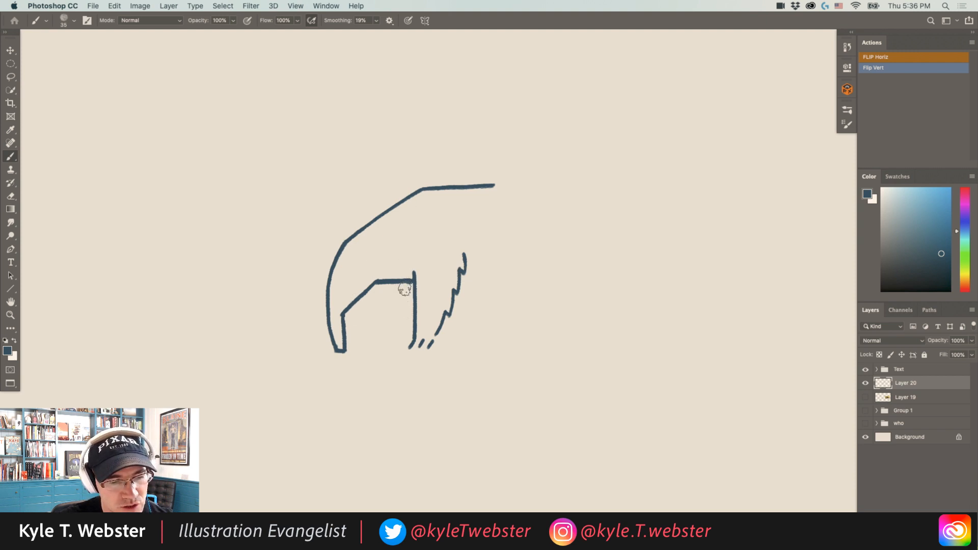
Step: Draw the far front leg as a parallel vertical line just left of the first leg, ending in short slanted toe marks
drag(405, 281, 405, 329)
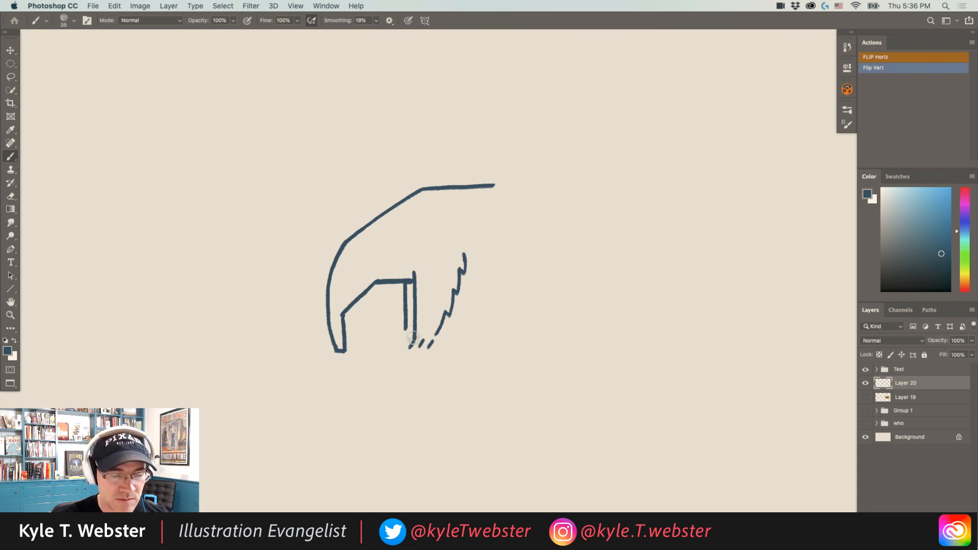
drag(405, 328, 402, 338)
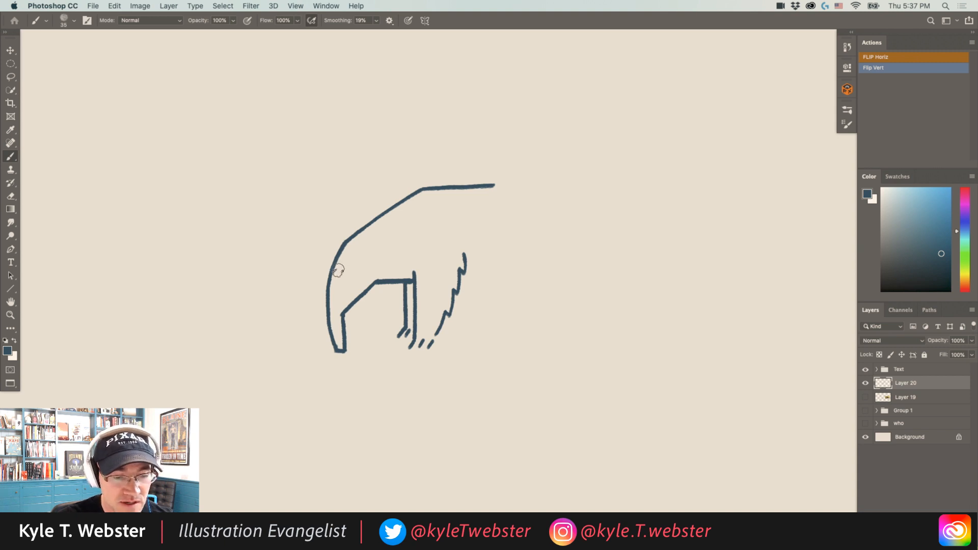
Step: Draw a short horizontal belly line from the jagged edge, then the hind leg's front edge as a down-right diagonal ending in a vertical
drag(319, 256, 270, 247)
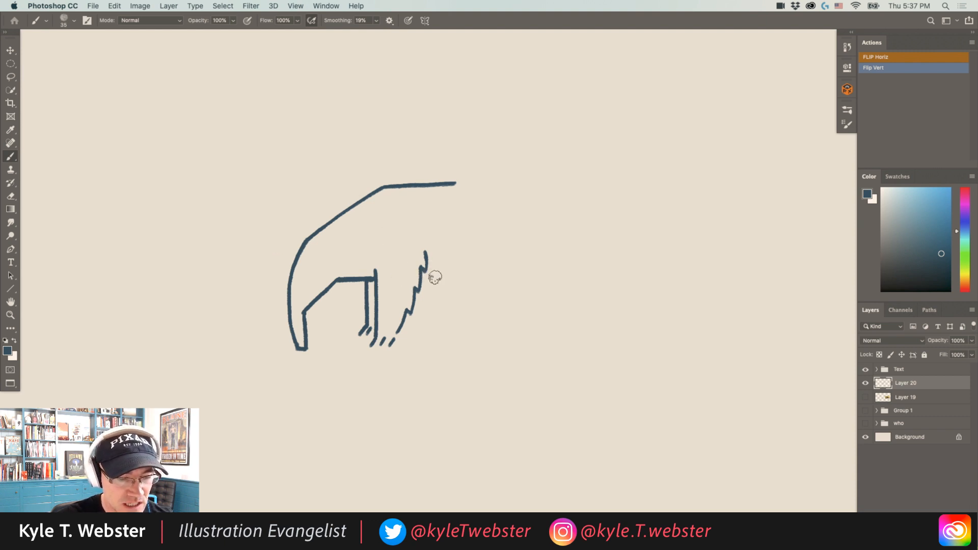
drag(420, 276, 450, 277)
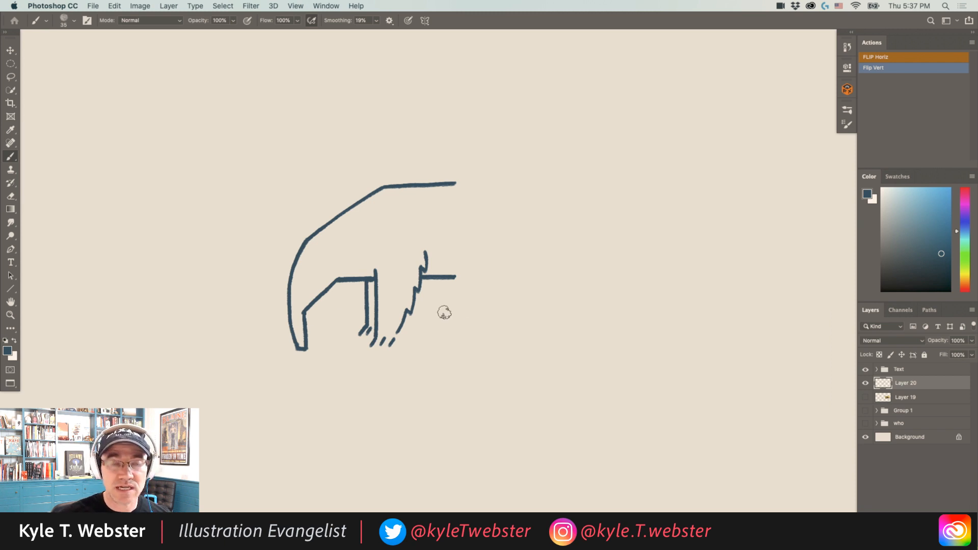
click(475, 309)
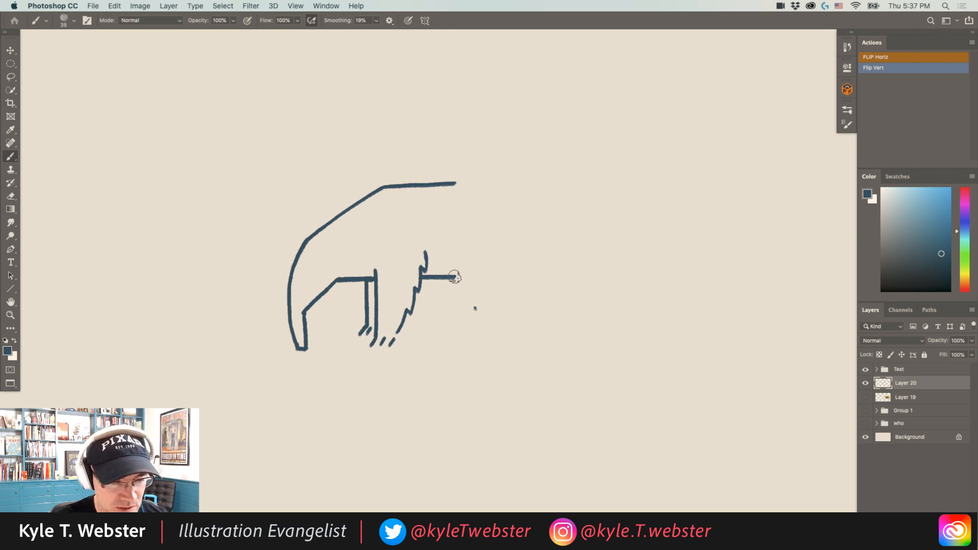
drag(449, 263, 477, 309)
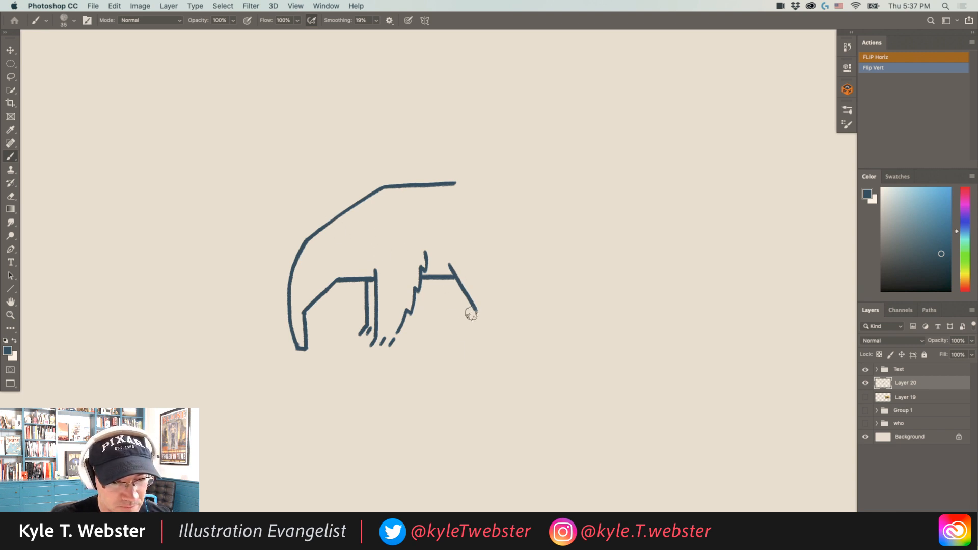
drag(475, 308, 476, 337)
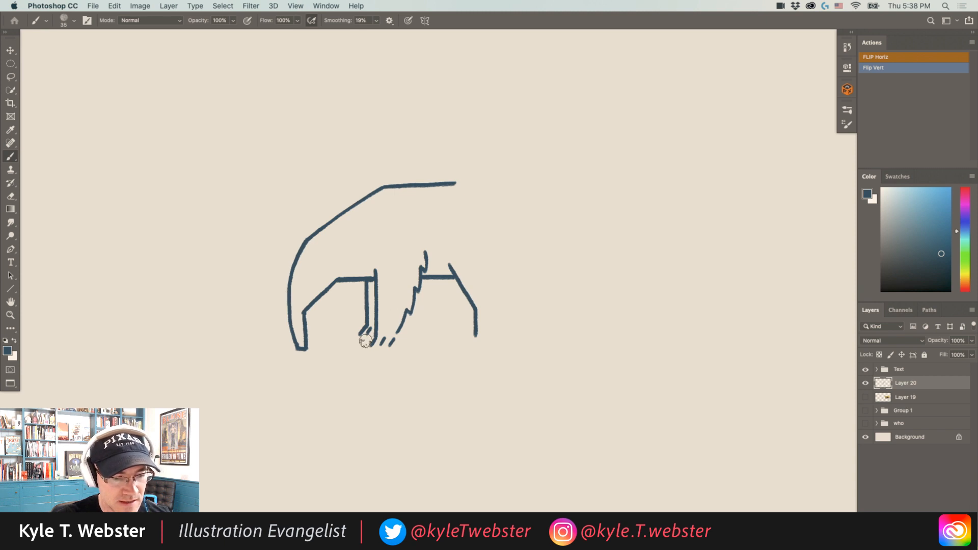
Step: Finish the hind leg with three slanted toe marks and a jagged rear edge, and add the parallel far hind leg with toe marks
mouse_move(476, 332)
mouse_down()
mouse_move(471, 342)
mouse_move(488, 343)
mouse_up()
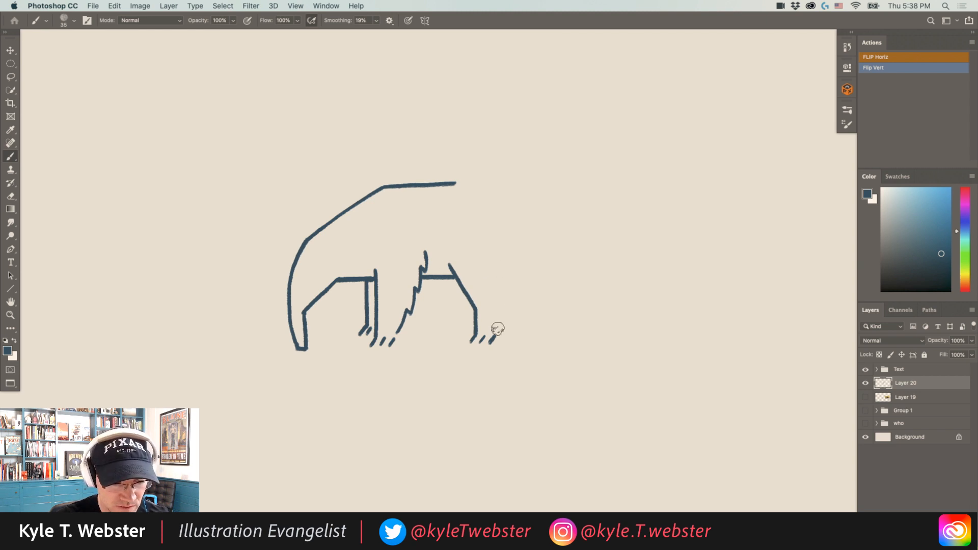
mouse_move(498, 328)
mouse_down()
mouse_move(525, 294)
mouse_move(536, 258)
mouse_up()
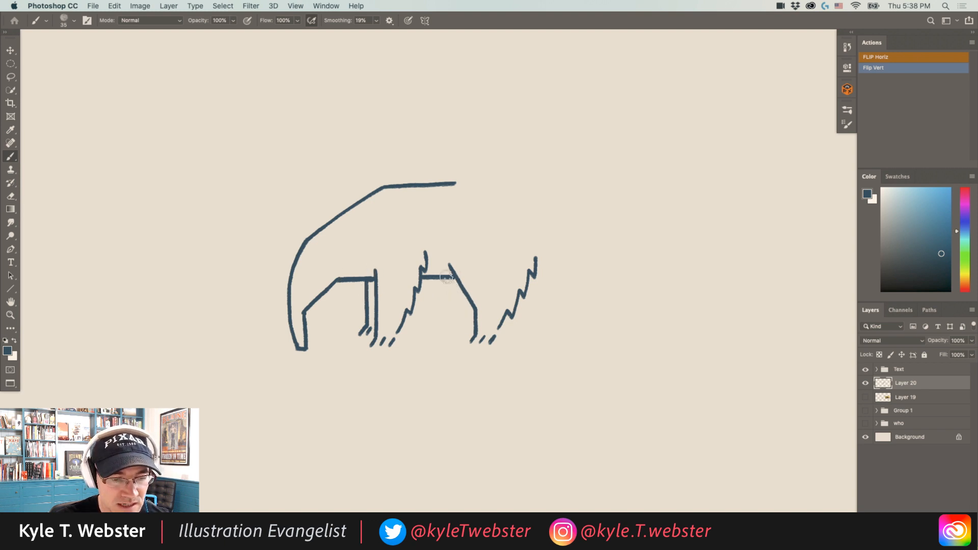
mouse_move(447, 280)
mouse_down()
mouse_move(463, 306)
mouse_move(462, 335)
mouse_up()
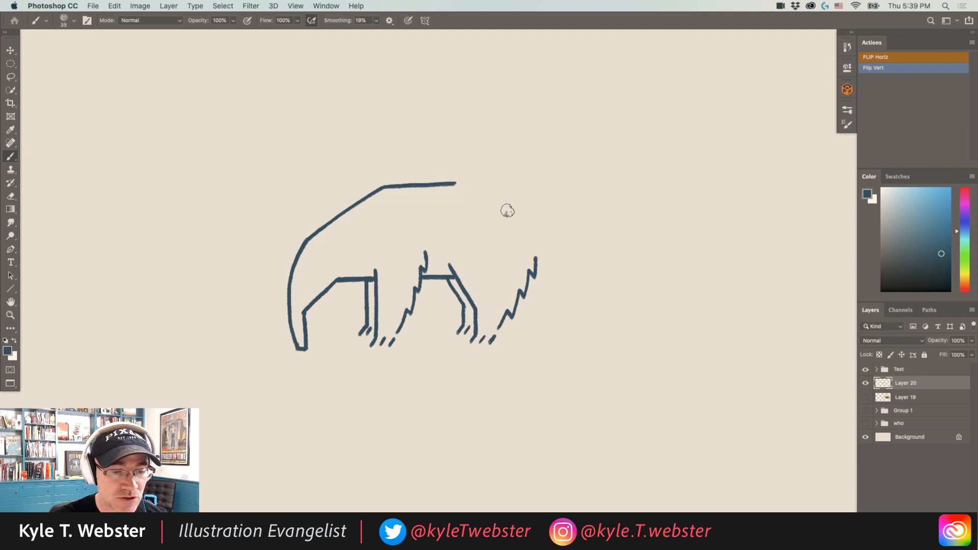
Step: Extend the back outline in a long diagonal down to the rump and continue it as a straight horizontal tail line
click(580, 243)
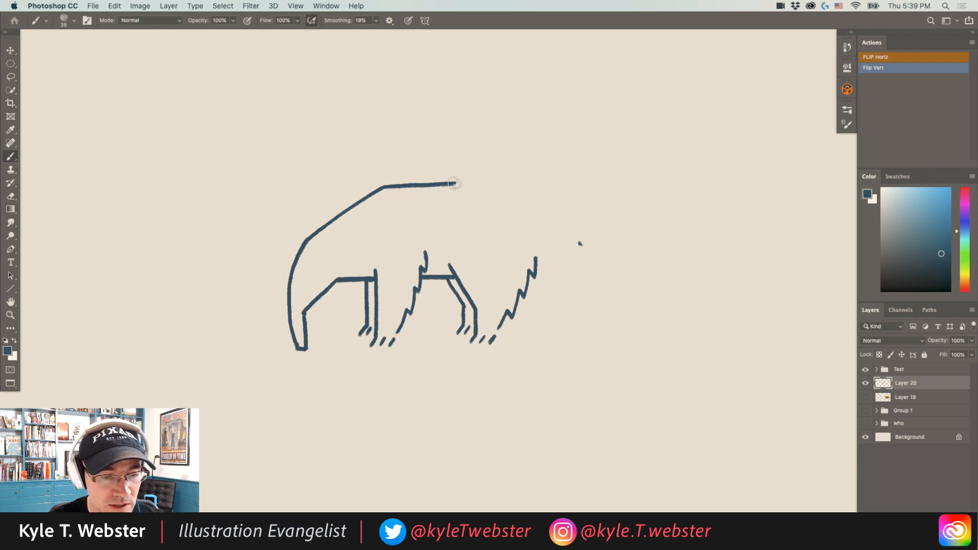
drag(457, 184, 581, 244)
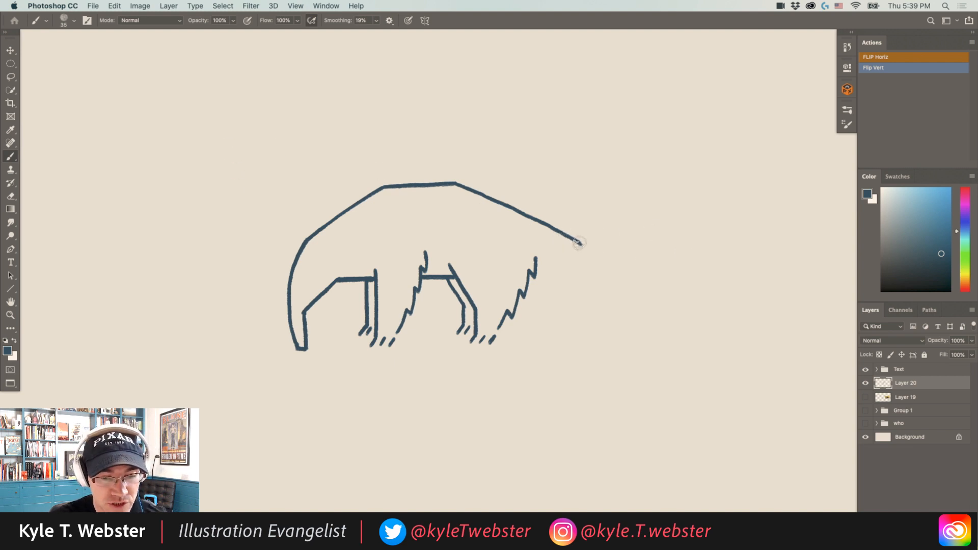
drag(585, 243, 660, 241)
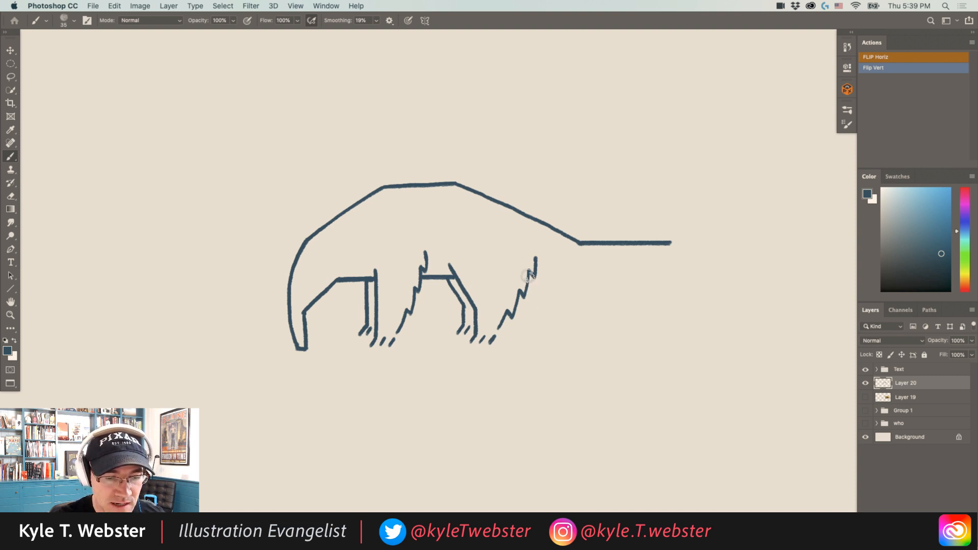
Step: Draw a row of curved hair strokes below the tail line, starting at the hind leg's jagged edge and shortening toward the tail tip
mouse_move(528, 278)
mouse_down()
mouse_move(540, 304)
mouse_move(570, 326)
mouse_up()
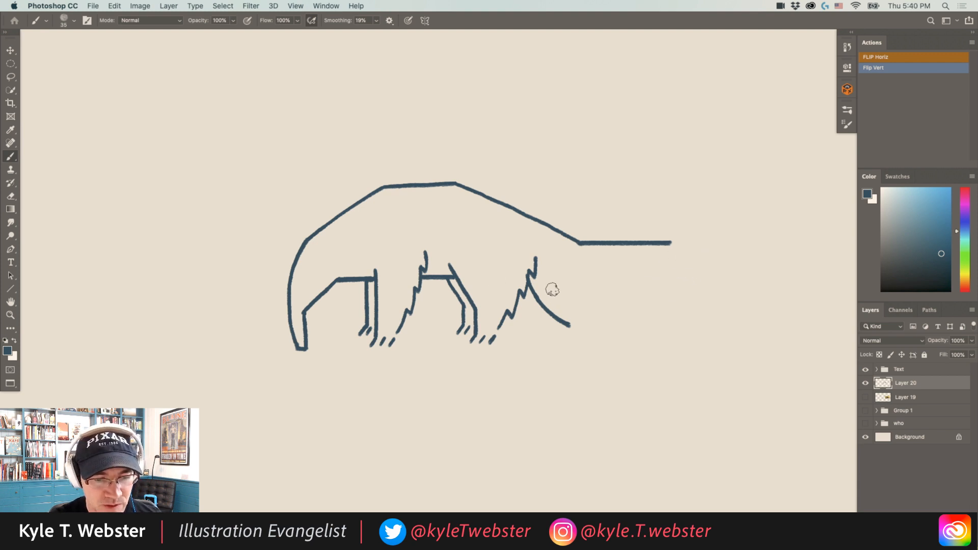
drag(550, 285, 588, 320)
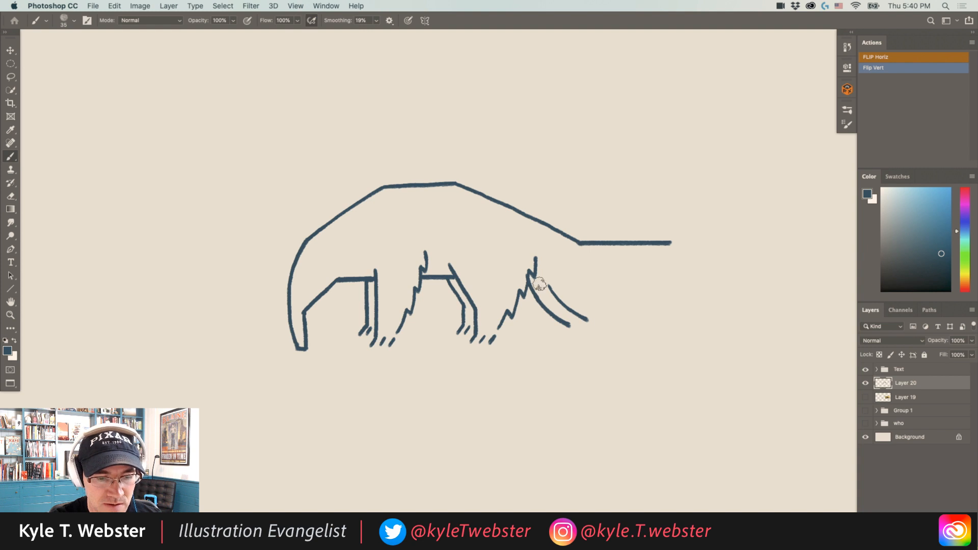
drag(572, 283, 612, 318)
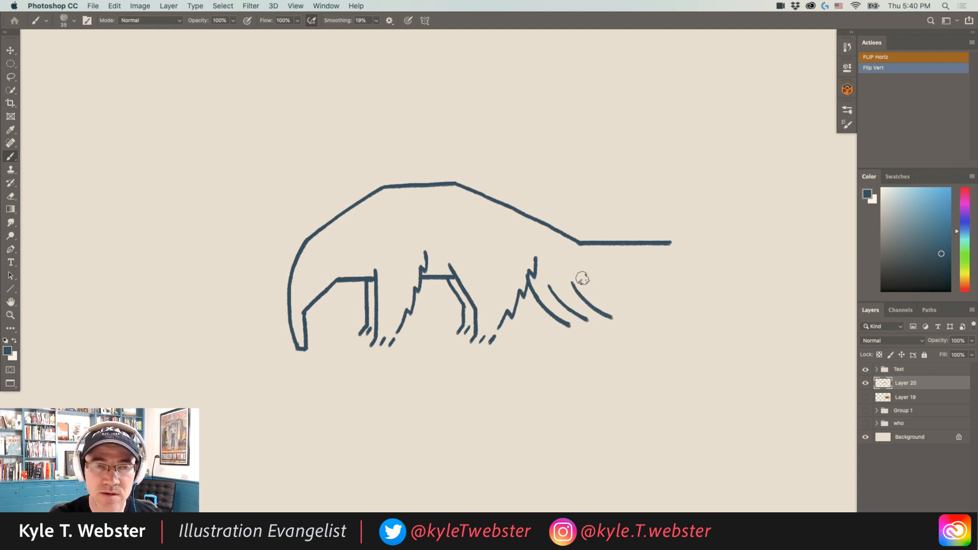
drag(586, 275, 626, 305)
mouse_move(610, 271)
mouse_down()
mouse_move(642, 291)
mouse_move(660, 277)
mouse_move(653, 258)
mouse_up()
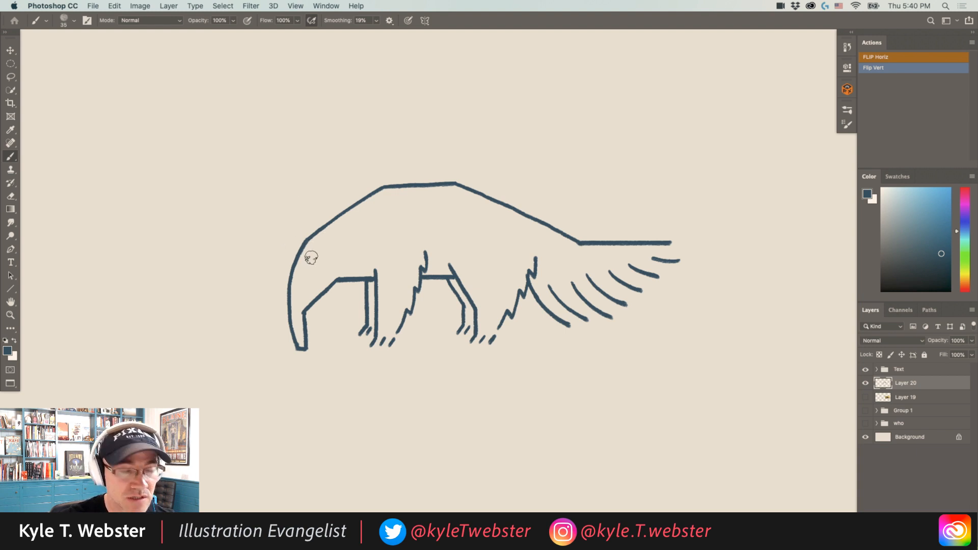
Step: Add the head details: a small arched ear, a round eye with a dark pupil, and a wavy tongue from the snout tip
mouse_move(320, 258)
mouse_down()
mouse_move(316, 244)
mouse_move(309, 256)
mouse_up()
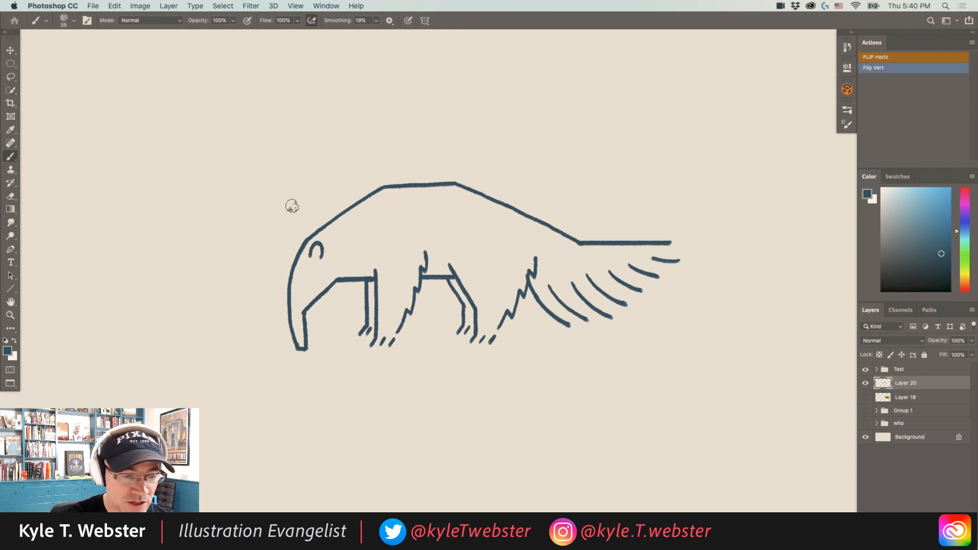
mouse_move(304, 266)
mouse_down()
mouse_move(300, 277)
mouse_move(307, 270)
mouse_up()
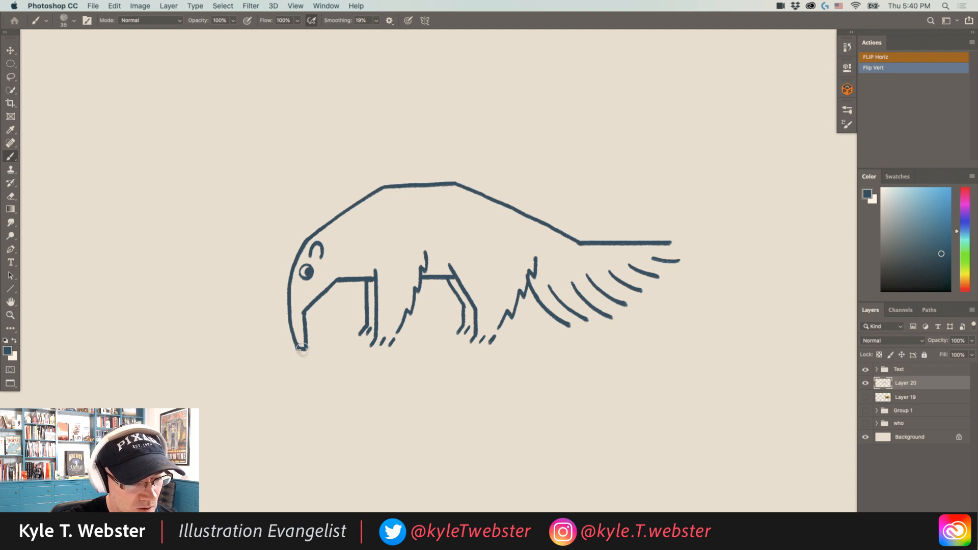
drag(301, 353, 250, 354)
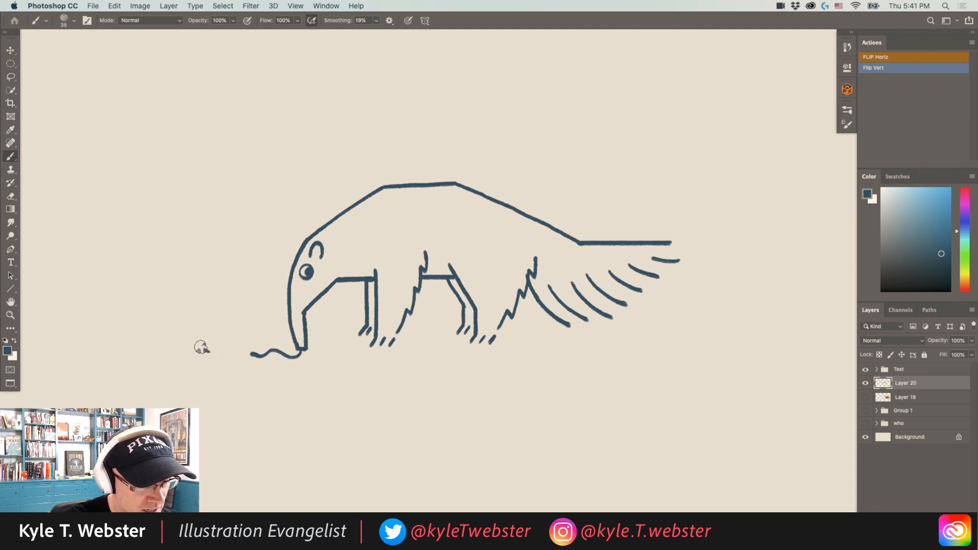
Step: Draw a low anthill in dots and dashes in front of the snout, with a dotted ant trail curving from its peak to the tongue
click(208, 351)
click(203, 348)
click(199, 344)
click(196, 341)
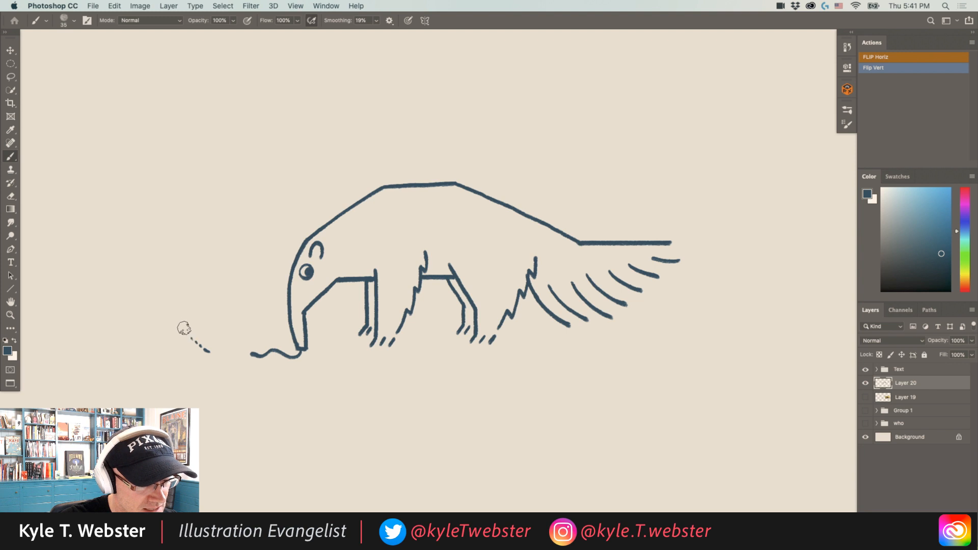
drag(190, 339, 169, 341)
click(168, 340)
click(164, 344)
click(162, 347)
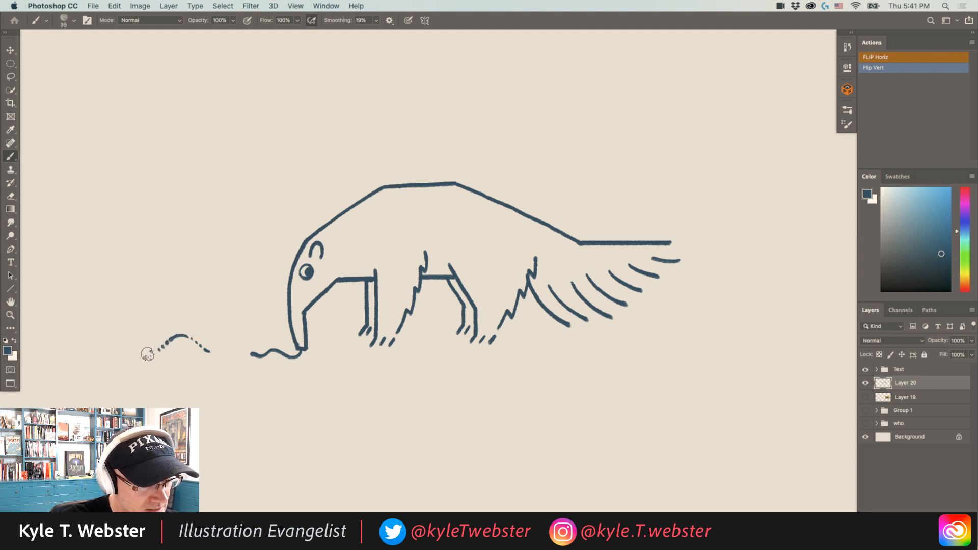
click(152, 353)
click(146, 355)
click(142, 356)
click(215, 352)
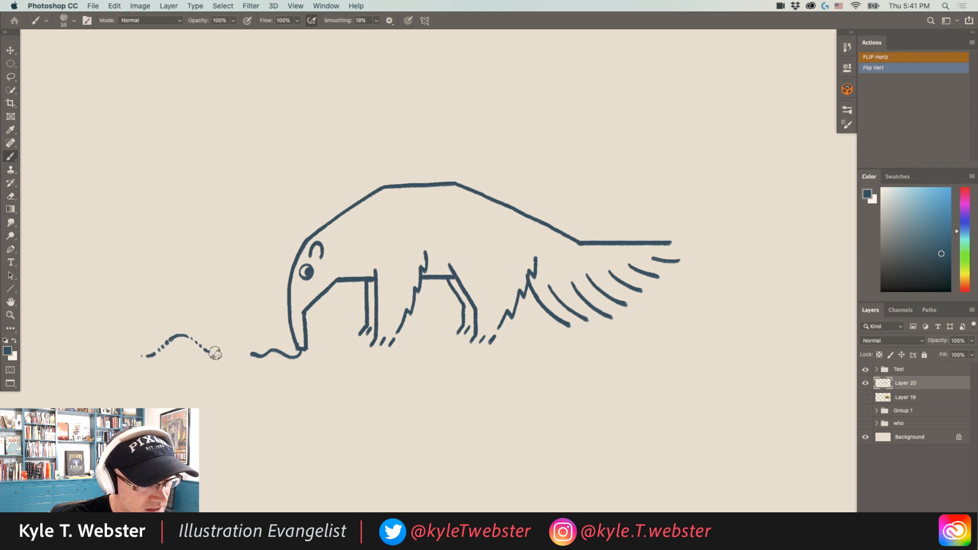
click(215, 354)
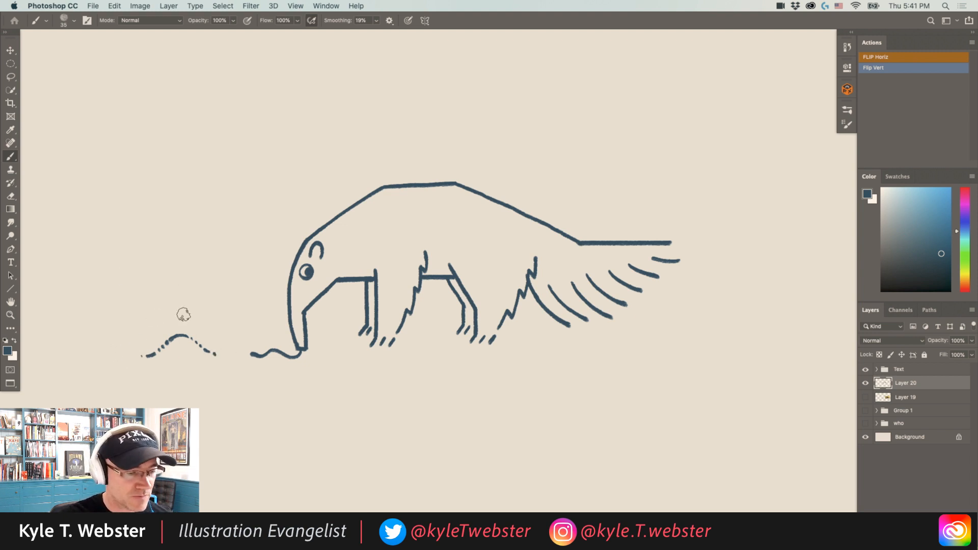
mouse_move(178, 332)
mouse_down()
mouse_move(190, 360)
mouse_move(207, 369)
mouse_move(250, 353)
mouse_up()
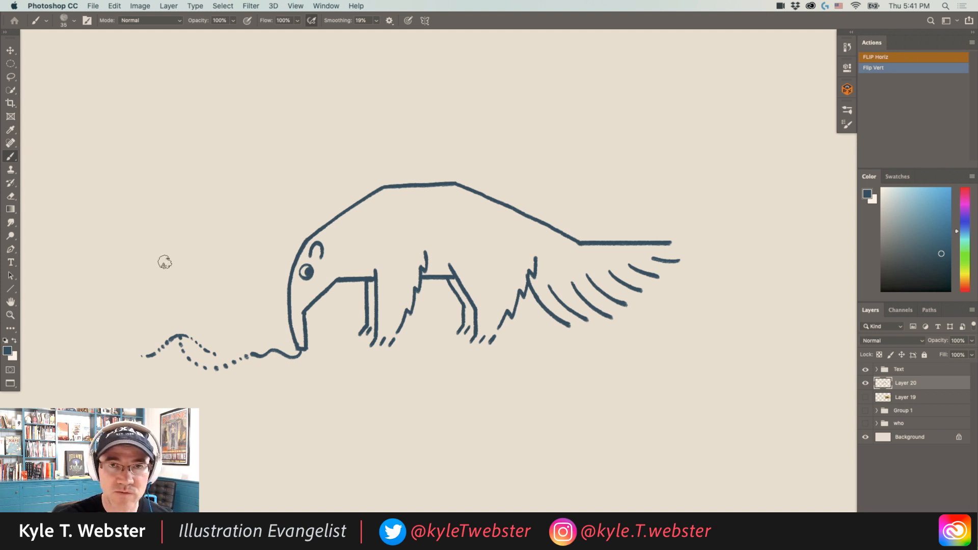
Step: Draw a row of tall grass blades behind the anthill, running from the animal's face out past the mound
mouse_move(174, 263)
mouse_down()
mouse_move(186, 271)
mouse_move(219, 258)
mouse_up()
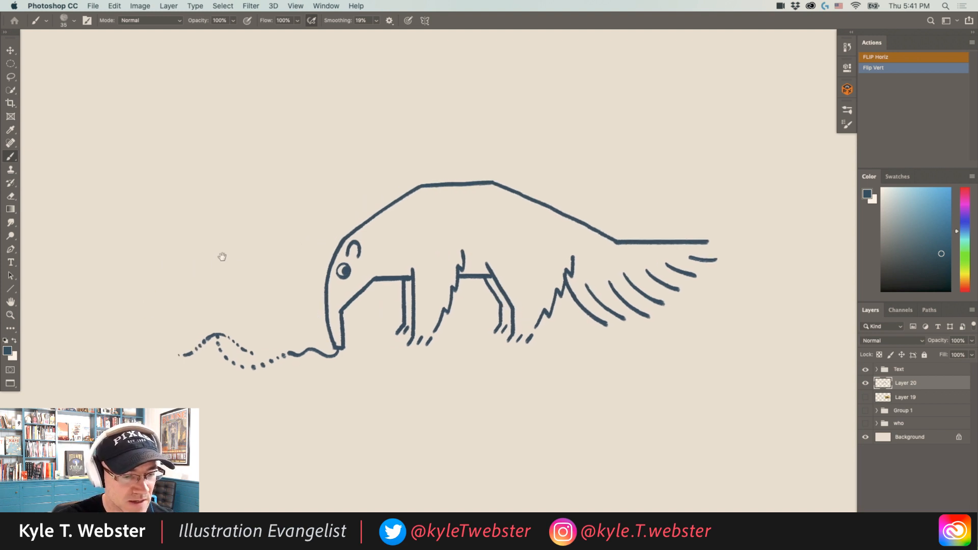
drag(306, 294, 298, 244)
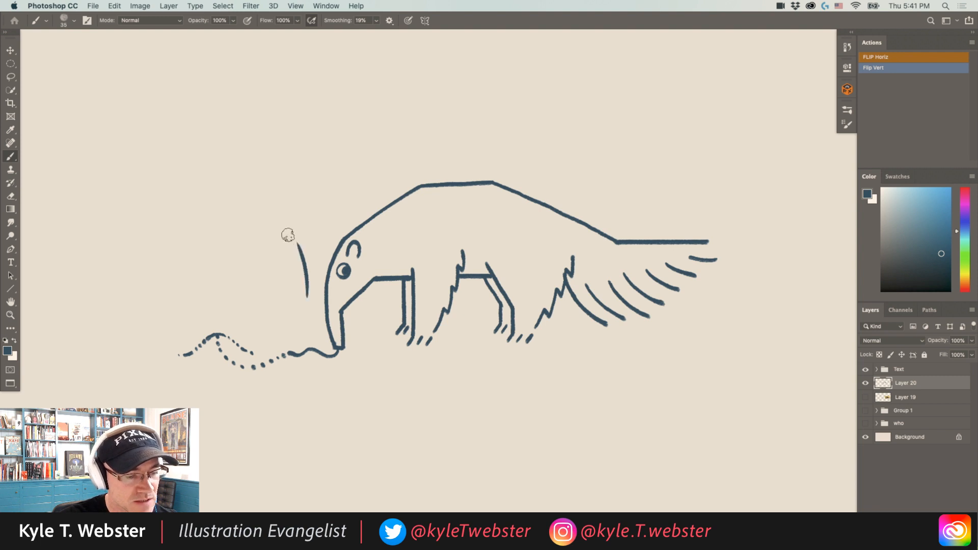
mouse_move(300, 294)
mouse_down()
mouse_move(293, 245)
mouse_move(278, 253)
mouse_up()
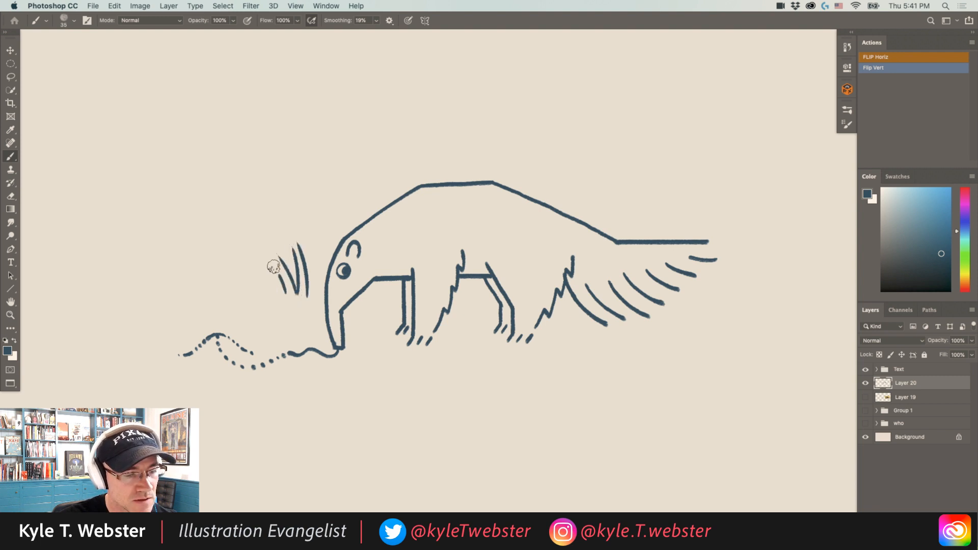
mouse_move(252, 292)
mouse_down()
mouse_move(257, 246)
mouse_move(238, 253)
mouse_move(235, 291)
mouse_move(215, 253)
mouse_move(199, 282)
mouse_move(190, 251)
mouse_move(178, 293)
mouse_up()
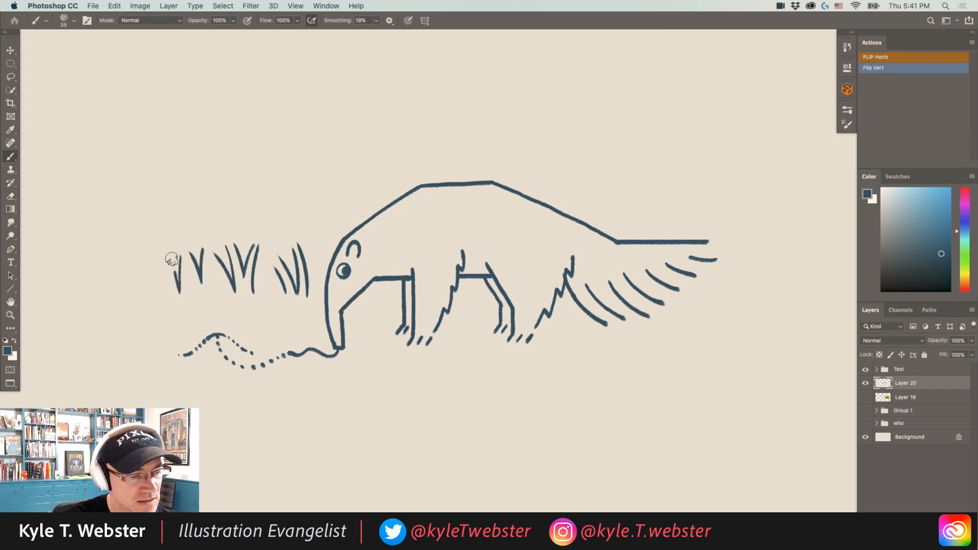
mouse_move(164, 254)
mouse_down()
mouse_move(172, 292)
mouse_move(160, 291)
mouse_up()
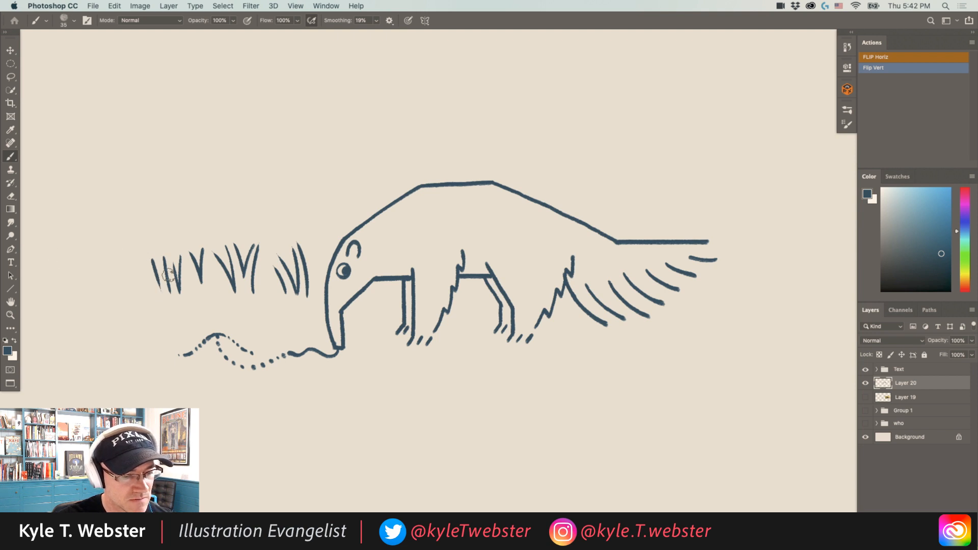
Step: Draw a slender, slightly bent tree trunk behind the grass, with a long forked branch over the animal and a short forked one opposite
scroll(328, 371, right, 10)
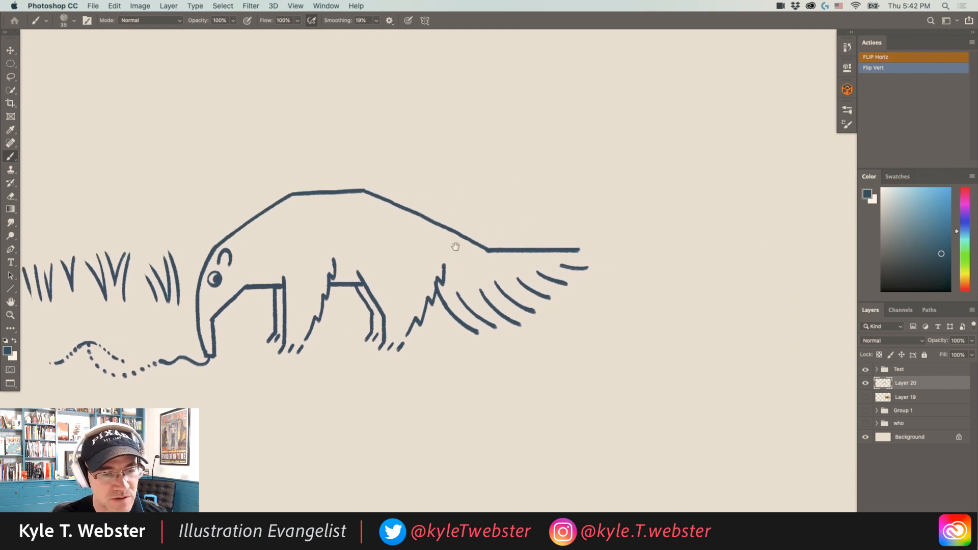
scroll(455, 247, left, 15)
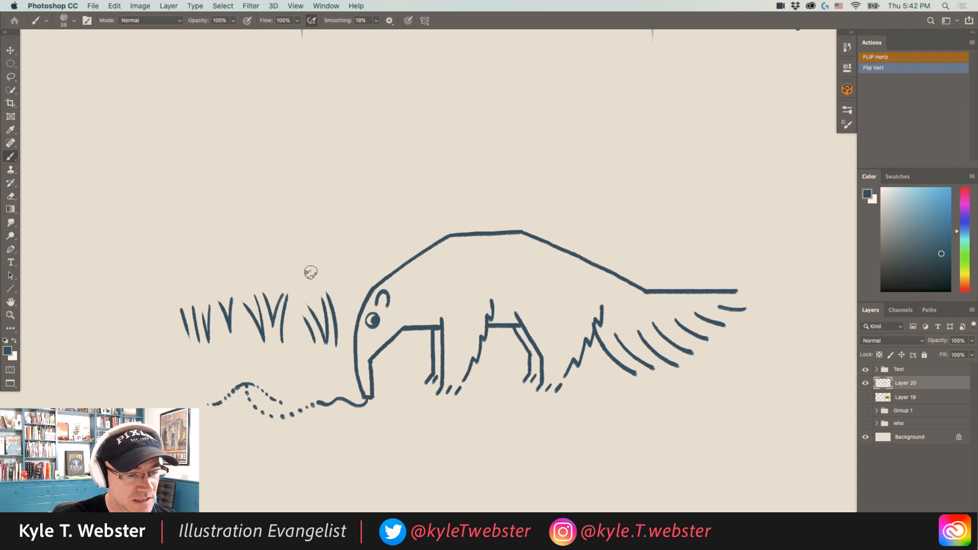
mouse_move(308, 284)
mouse_down()
mouse_move(327, 192)
mouse_move(321, 121)
mouse_up()
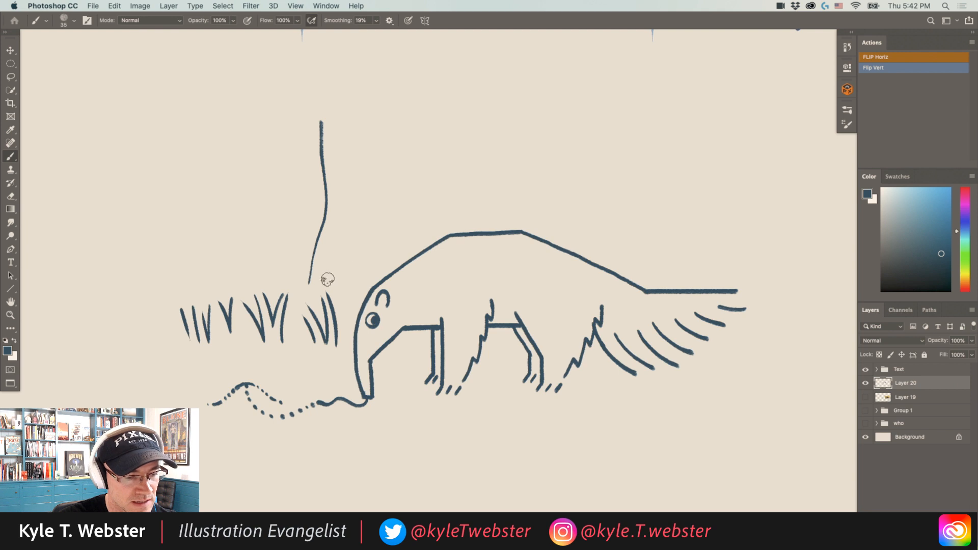
mouse_move(327, 282)
mouse_down()
mouse_move(340, 155)
mouse_move(454, 156)
mouse_move(454, 171)
mouse_up()
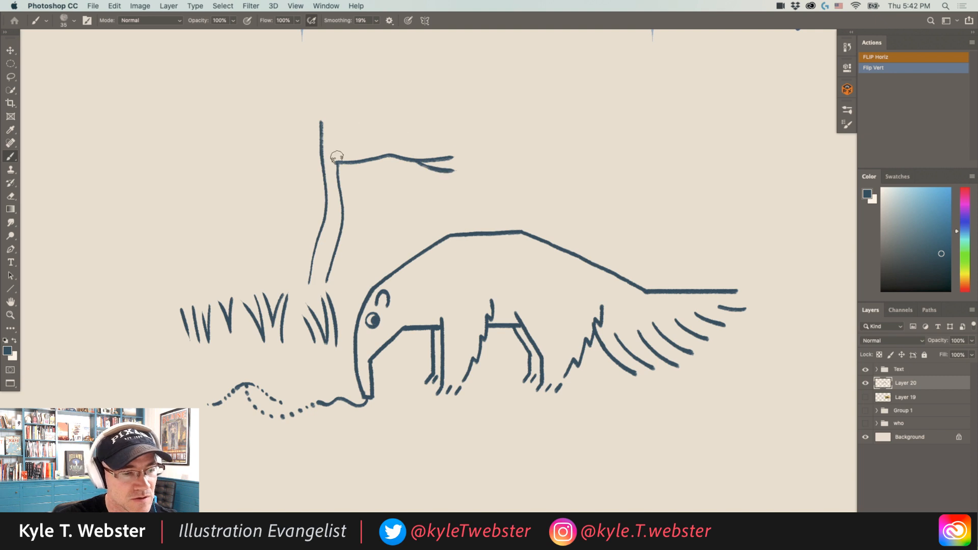
drag(337, 156, 336, 122)
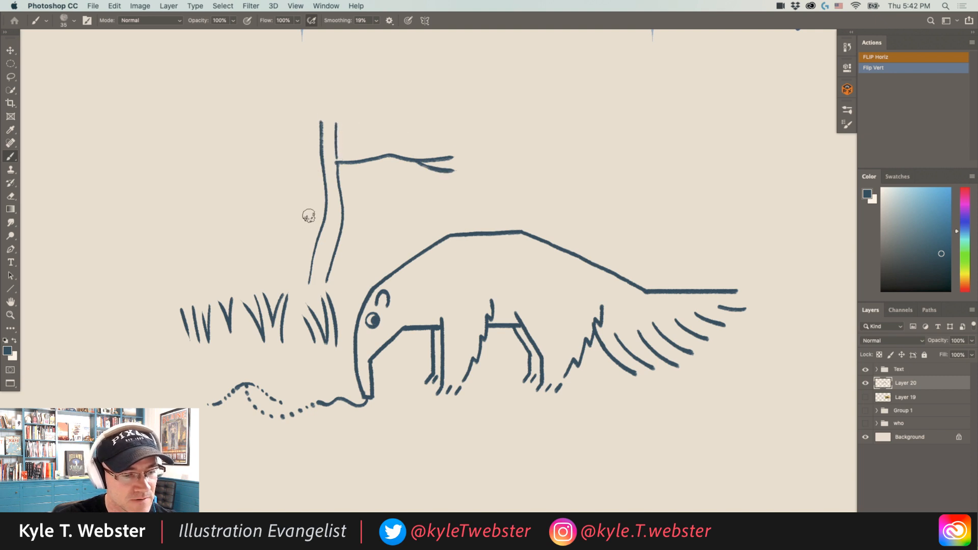
mouse_move(321, 238)
mouse_down()
mouse_move(283, 192)
mouse_move(289, 182)
mouse_up()
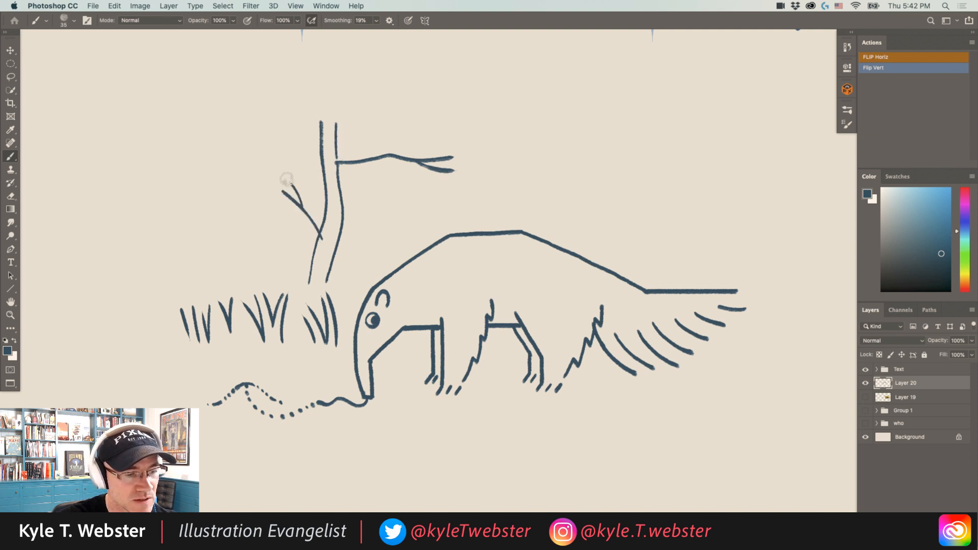
Step: Add short bark marks up the inside of the tree trunk, from its base to about mid-height
drag(320, 270, 330, 256)
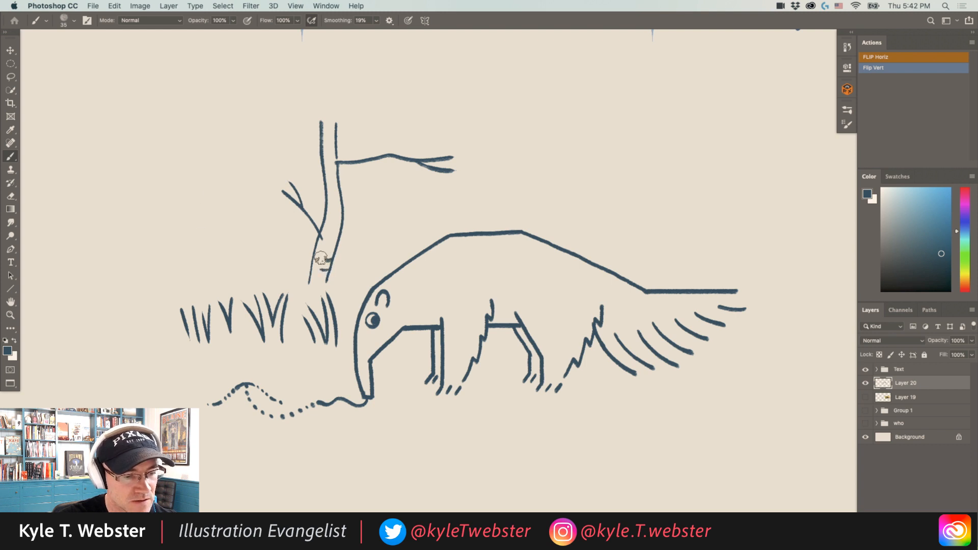
click(331, 238)
click(335, 223)
click(335, 208)
click(332, 195)
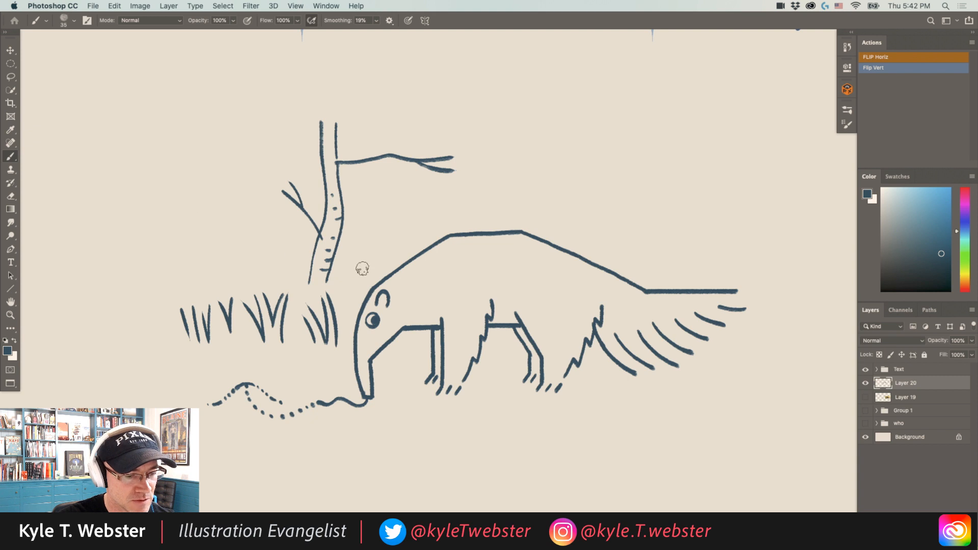
Step: Draw small, short grass blades on both sides of the tree's base
mouse_move(379, 253)
mouse_down()
mouse_move(366, 270)
mouse_move(327, 252)
mouse_move(296, 269)
mouse_up()
mouse_move(291, 253)
mouse_down()
mouse_move(294, 269)
mouse_move(249, 274)
mouse_up()
mouse_move(247, 260)
mouse_down()
mouse_move(242, 274)
mouse_move(230, 273)
mouse_up()
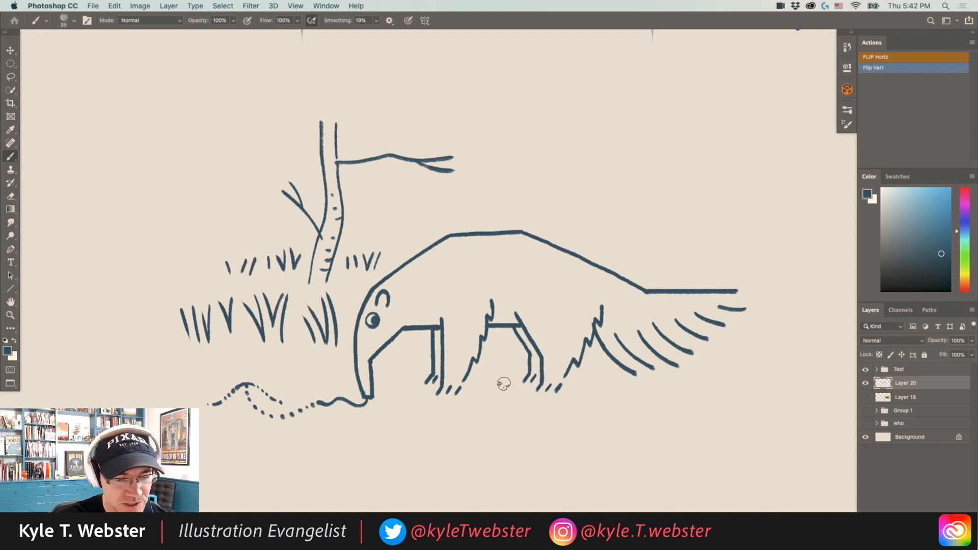
Step: Add short ground dashes at foot level between the legs, in front of the front feet and behind the hind feet
drag(513, 384, 477, 387)
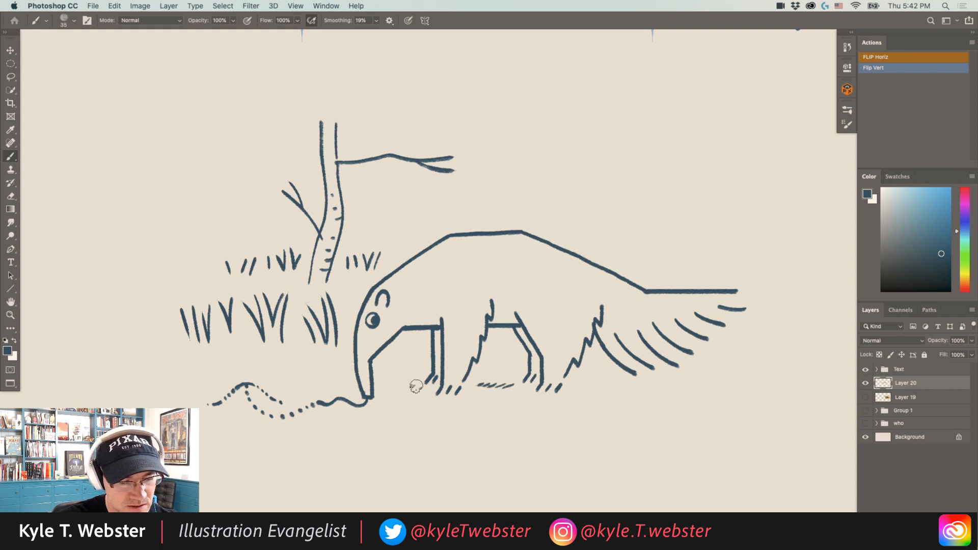
drag(414, 385, 389, 388)
drag(576, 386, 596, 385)
drag(601, 386, 607, 385)
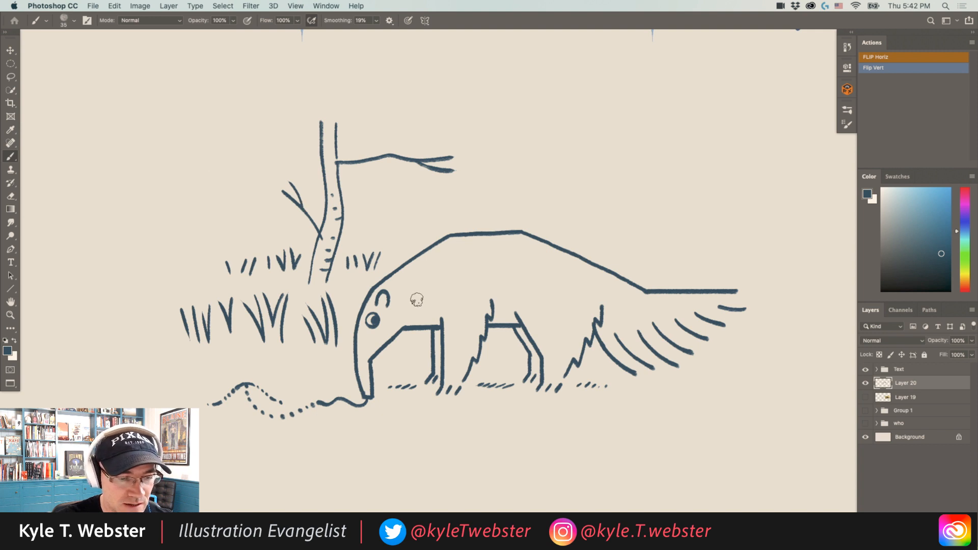
Step: Scatter small zigzag fur marks across the animal's shoulder, side and hindquarters
mouse_move(417, 301)
mouse_down()
mouse_move(461, 266)
mouse_move(458, 303)
mouse_up()
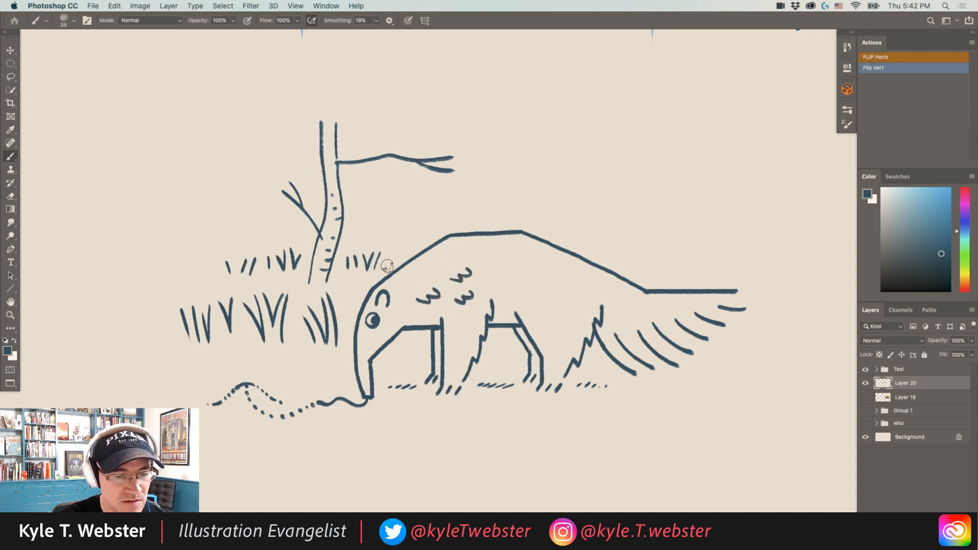
mouse_move(486, 280)
mouse_down()
mouse_move(524, 269)
mouse_move(516, 286)
mouse_move(540, 275)
mouse_up()
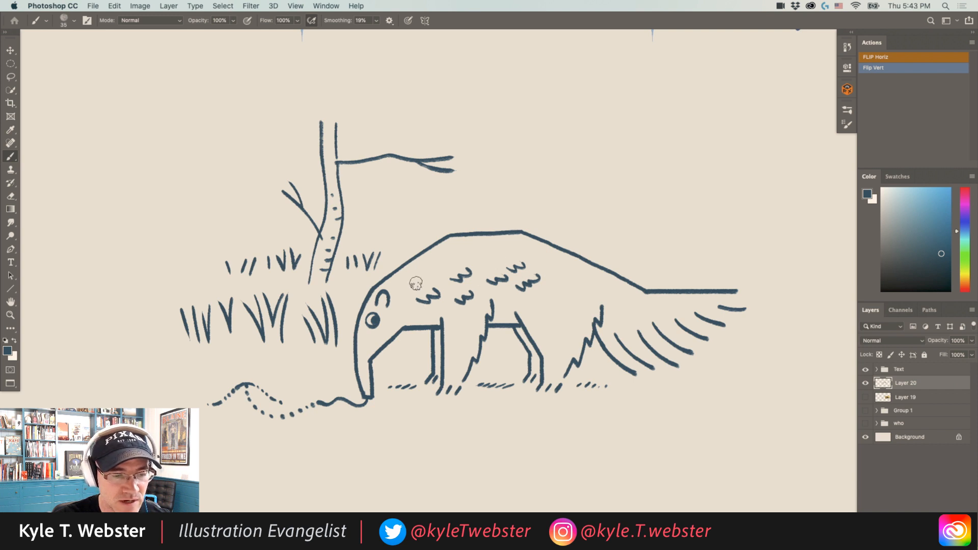
mouse_move(418, 283)
mouse_down()
mouse_move(433, 278)
mouse_move(424, 265)
mouse_up()
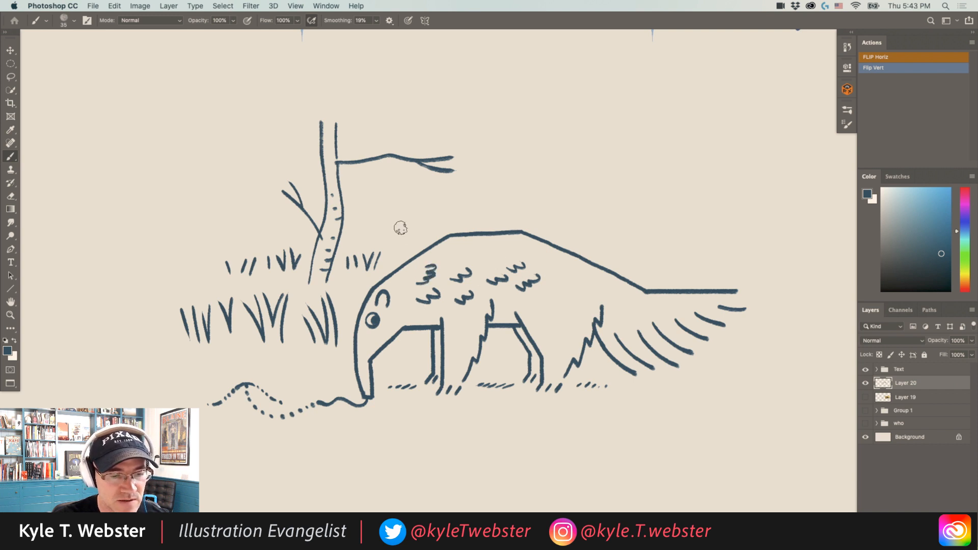
mouse_move(541, 306)
mouse_down()
mouse_move(566, 308)
mouse_move(547, 331)
mouse_move(569, 336)
mouse_up()
drag(564, 280, 586, 279)
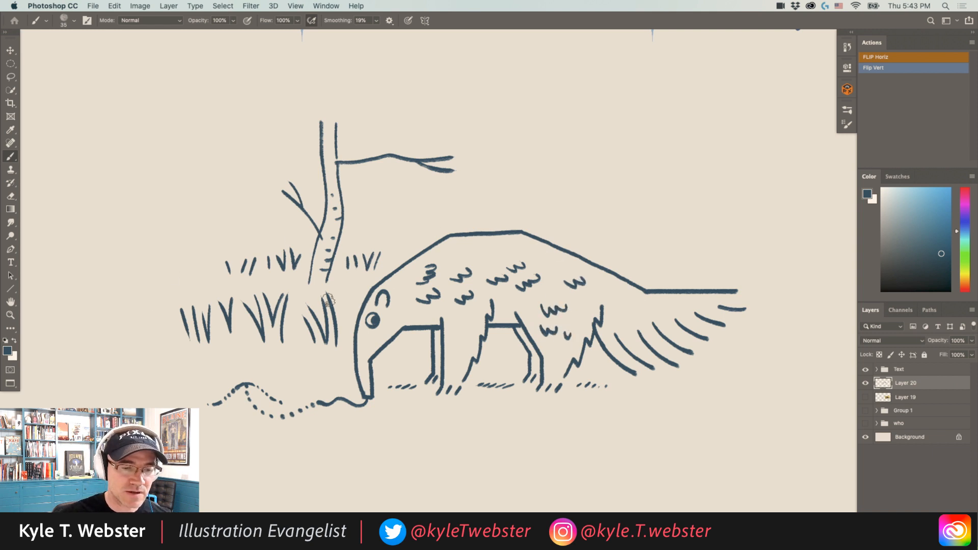
Step: Add small fur marks behind the animal's front leg and two short bark marks near the top of the tree trunk
mouse_move(453, 322)
mouse_down()
mouse_move(469, 325)
mouse_move(457, 348)
mouse_up()
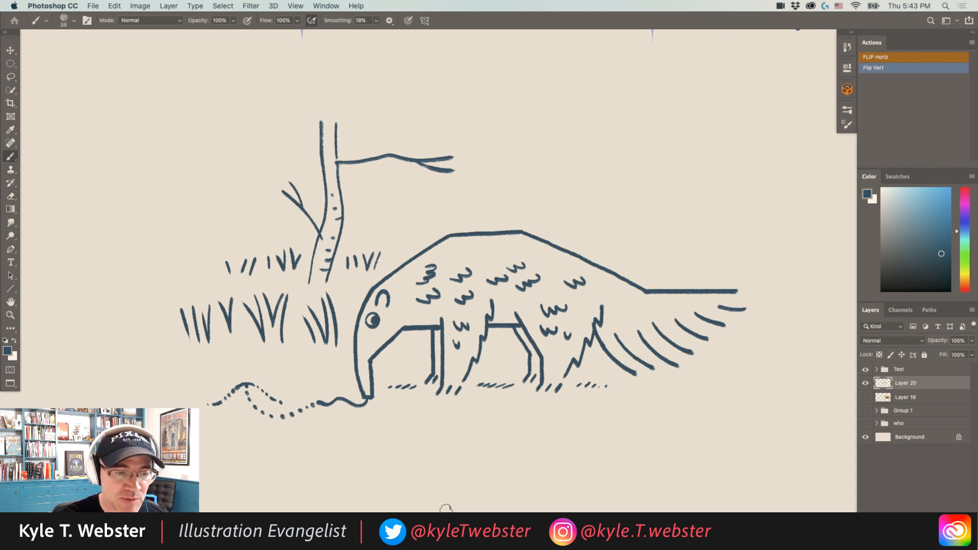
click(332, 145)
click(334, 151)
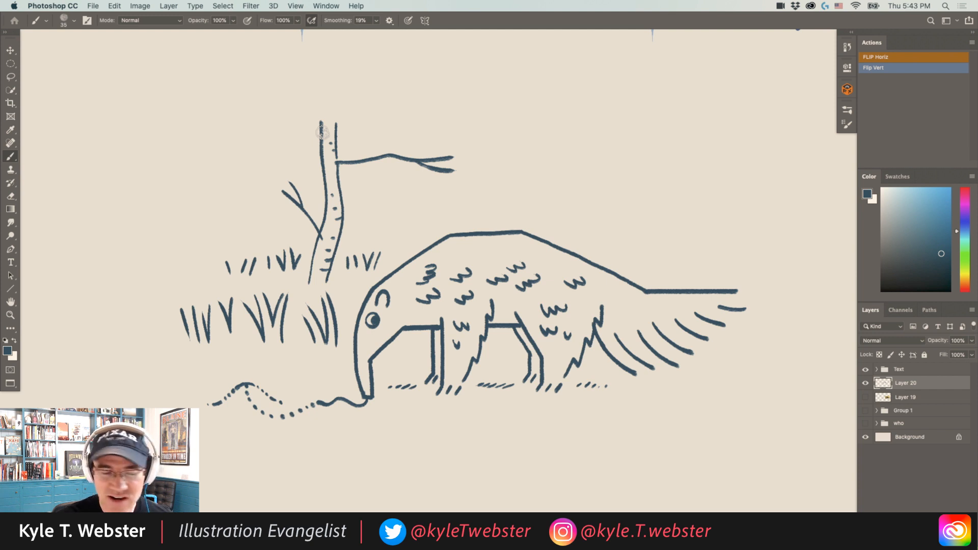
Step: In the empty area under the headings, draw a short horizontal line with a slanted line descending outward from each end
key(super+minus)
mouse_move(292, 312)
mouse_down()
mouse_move(252, 323)
mouse_move(272, 307)
mouse_move(254, 299)
mouse_move(412, 341)
mouse_move(536, 359)
mouse_up()
scroll(252, 303, right, 3)
key(super+minus)
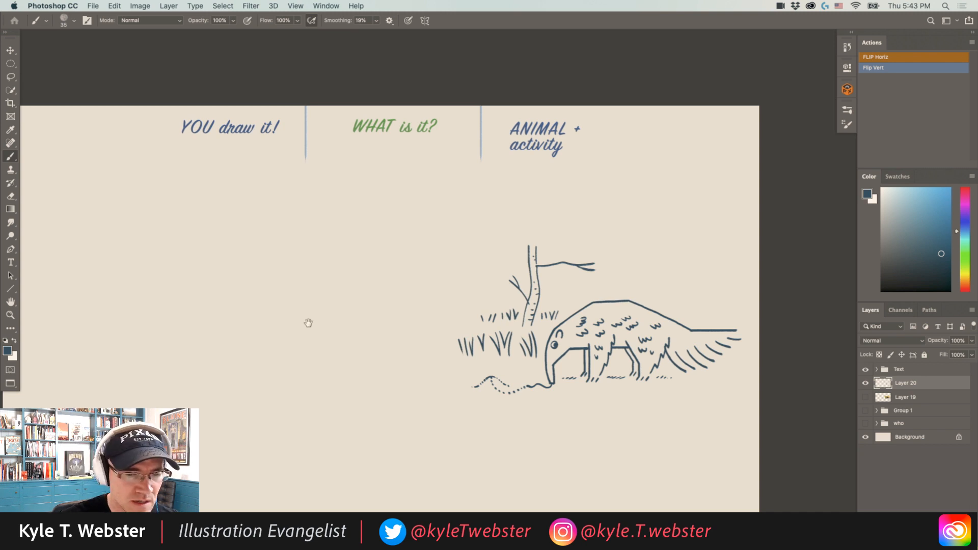
scroll(306, 321, up, 5)
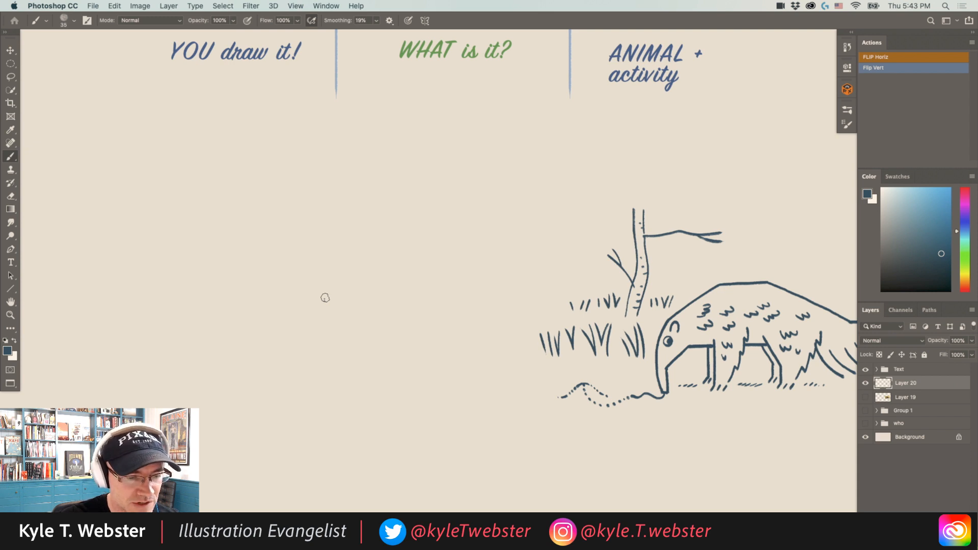
drag(386, 254, 353, 253)
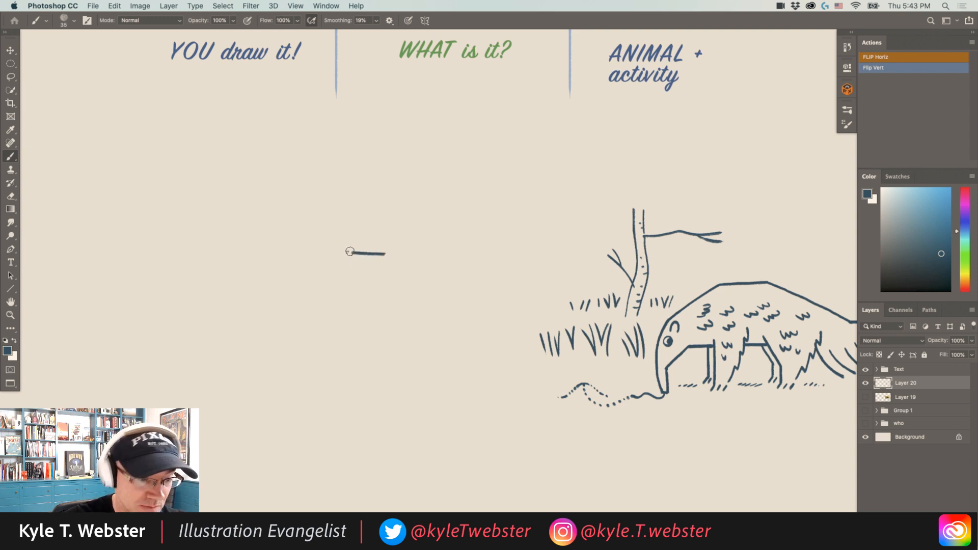
drag(351, 253, 331, 289)
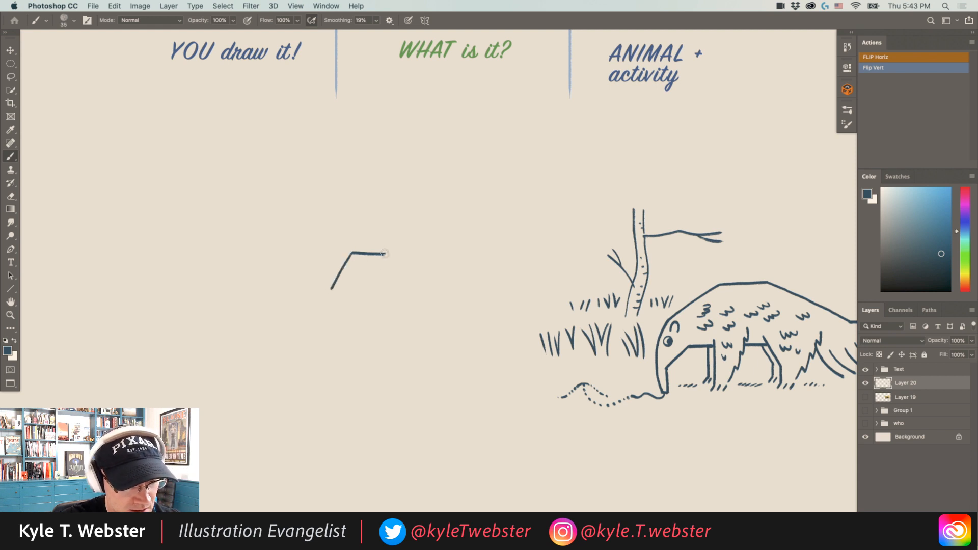
drag(384, 254, 405, 289)
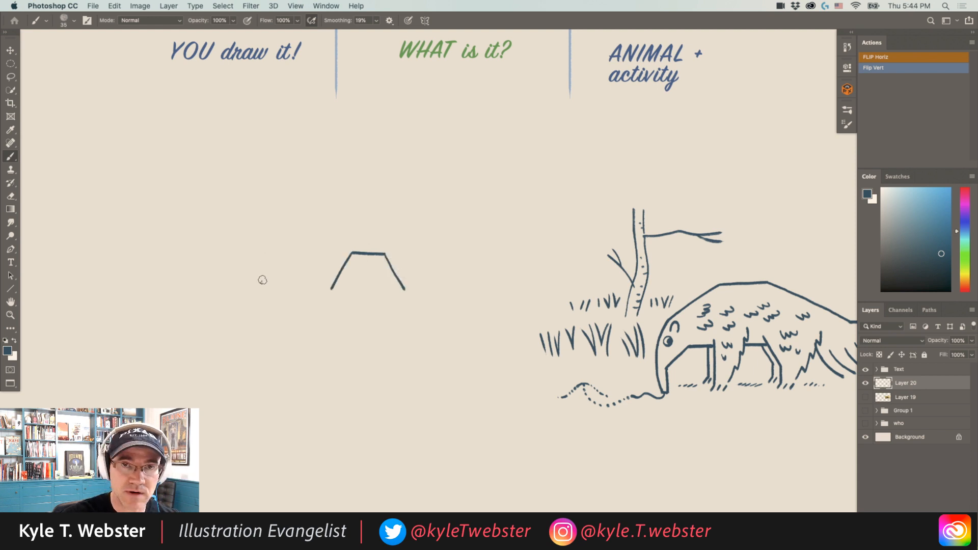
Step: Complete a dog's head with two vertical face sides, a tapered muzzle, a nose, dot eyes and curved ear bottoms
drag(352, 254, 352, 291)
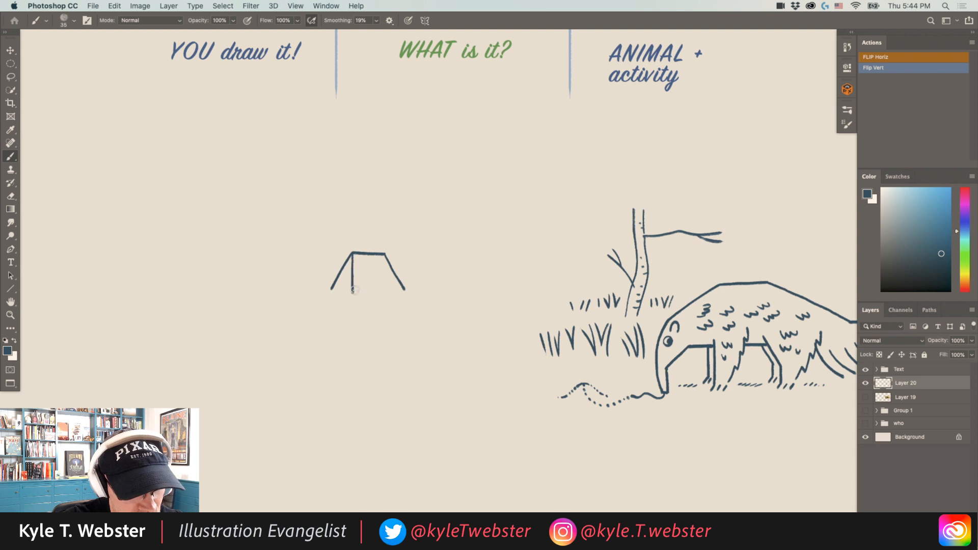
drag(384, 254, 384, 290)
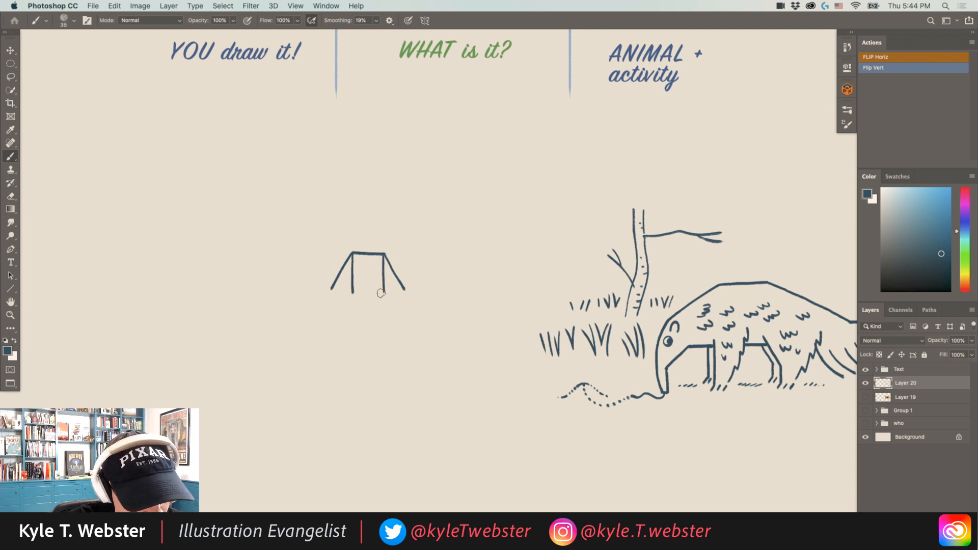
mouse_move(384, 291)
mouse_down()
mouse_move(363, 303)
mouse_move(376, 302)
mouse_up()
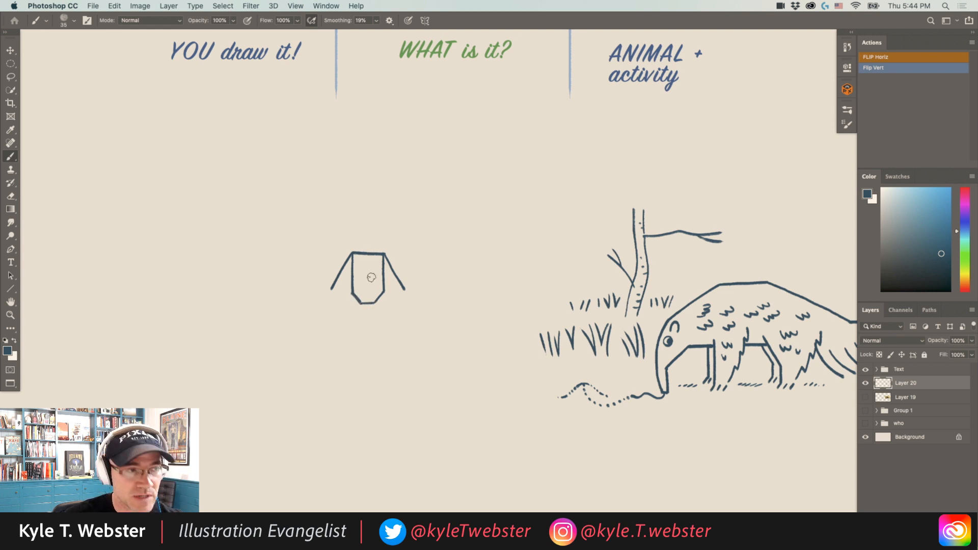
drag(373, 300, 363, 298)
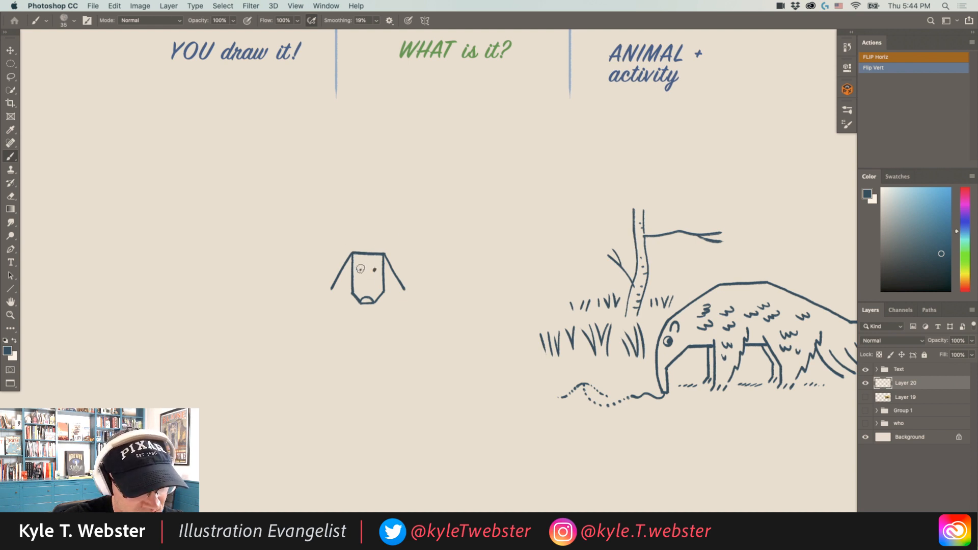
mouse_move(331, 288)
mouse_down()
mouse_move(351, 297)
mouse_move(385, 292)
mouse_up()
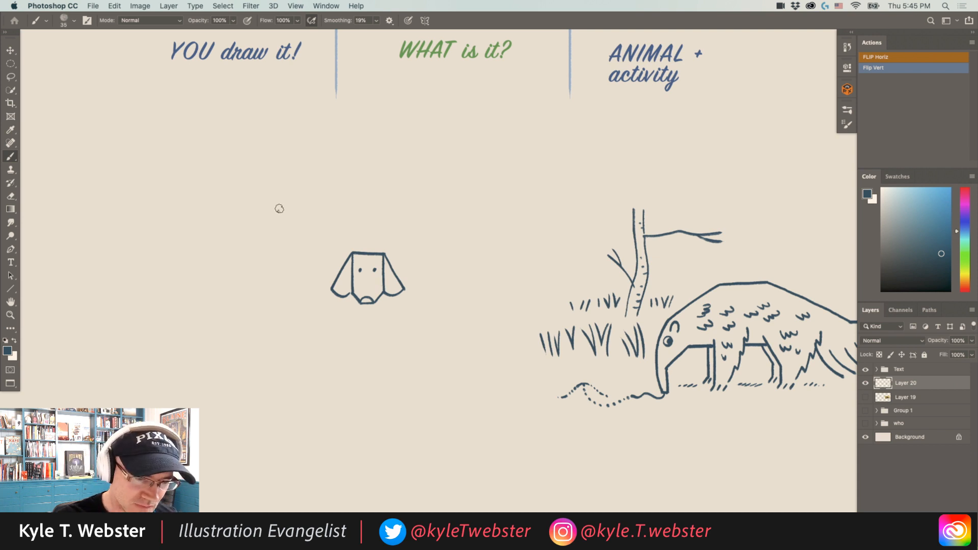
Step: Select the dog's head, flip it vertically, and return to the brush with nothing selected
key(l)
mouse_move(383, 224)
mouse_down()
mouse_move(336, 225)
mouse_move(410, 232)
mouse_move(387, 225)
mouse_up()
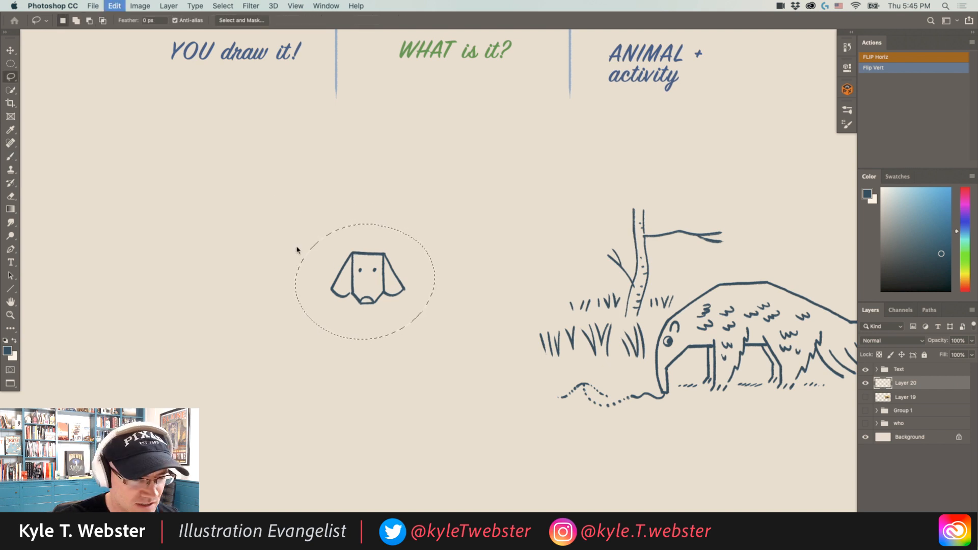
key(super+t)
mouse_move(288, 212)
mouse_down()
mouse_move(316, 306)
mouse_move(452, 338)
mouse_move(445, 348)
mouse_up()
key(Return)
key(super+d)
key(b)
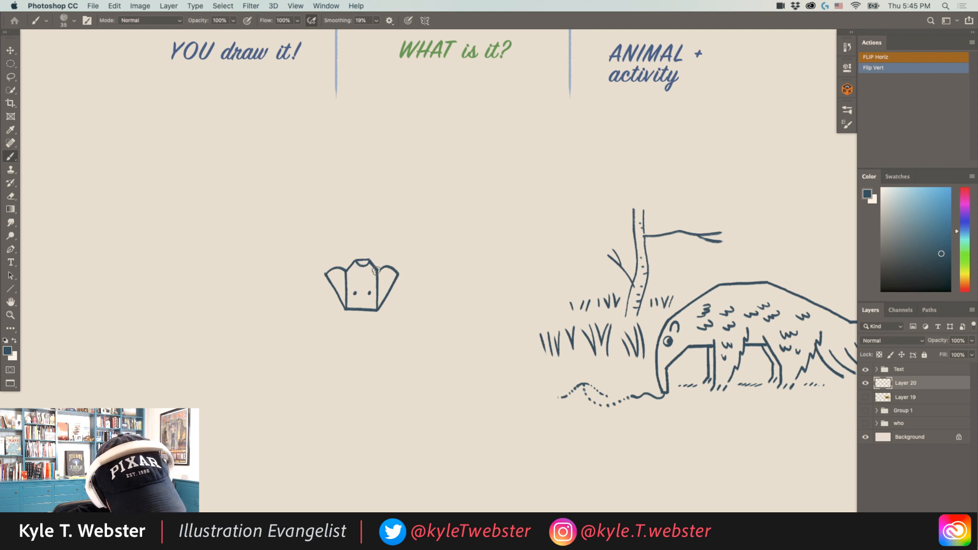
Step: Draw a curved neckline across the flipped head and a man's face outline with ears above it
mouse_move(376, 269)
mouse_down()
mouse_move(361, 279)
mouse_move(346, 270)
mouse_up()
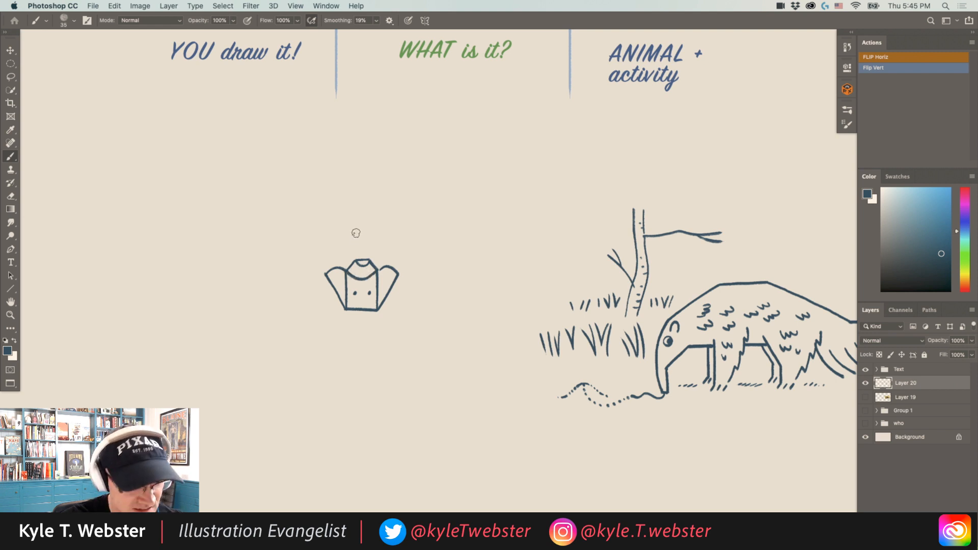
scroll(356, 247, up, 2)
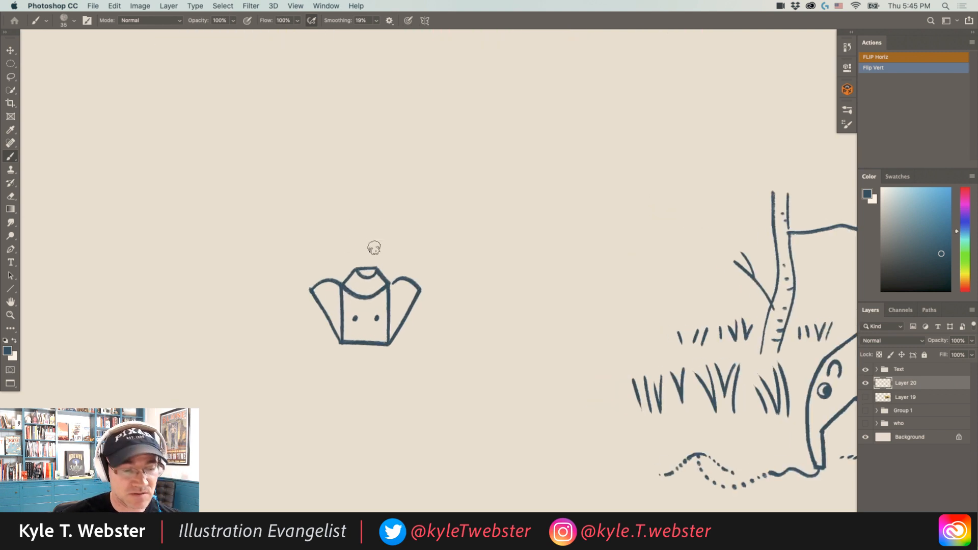
drag(388, 287, 382, 235)
drag(341, 287, 345, 223)
mouse_move(386, 261)
mouse_down()
mouse_move(334, 256)
mouse_move(376, 272)
mouse_move(370, 260)
mouse_move(360, 263)
mouse_move(373, 275)
mouse_move(362, 257)
mouse_move(375, 244)
mouse_move(355, 243)
mouse_move(359, 229)
mouse_move(343, 235)
mouse_move(389, 235)
mouse_move(380, 224)
mouse_move(345, 225)
mouse_move(336, 254)
mouse_up()
Step: Add the man's dot eyes, a ribbed knit cap, and beard lines with small stubble marks around the mouth
click(355, 243)
click(378, 234)
mouse_move(383, 224)
mouse_down()
mouse_move(356, 207)
mouse_move(336, 234)
mouse_move(351, 210)
mouse_move(356, 220)
mouse_move(385, 216)
mouse_up()
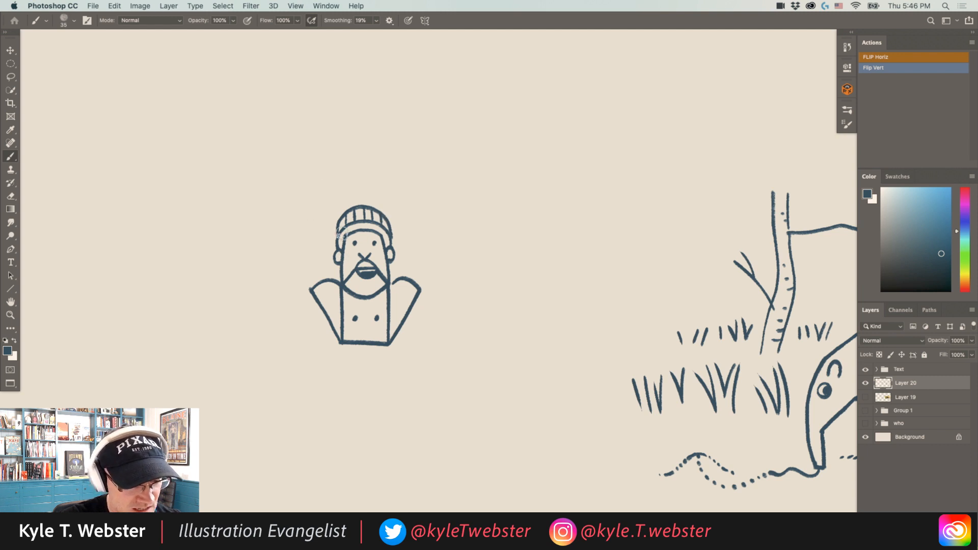
mouse_move(357, 270)
mouse_down()
mouse_move(341, 249)
mouse_move(382, 250)
mouse_move(374, 287)
mouse_up()
drag(368, 282, 361, 289)
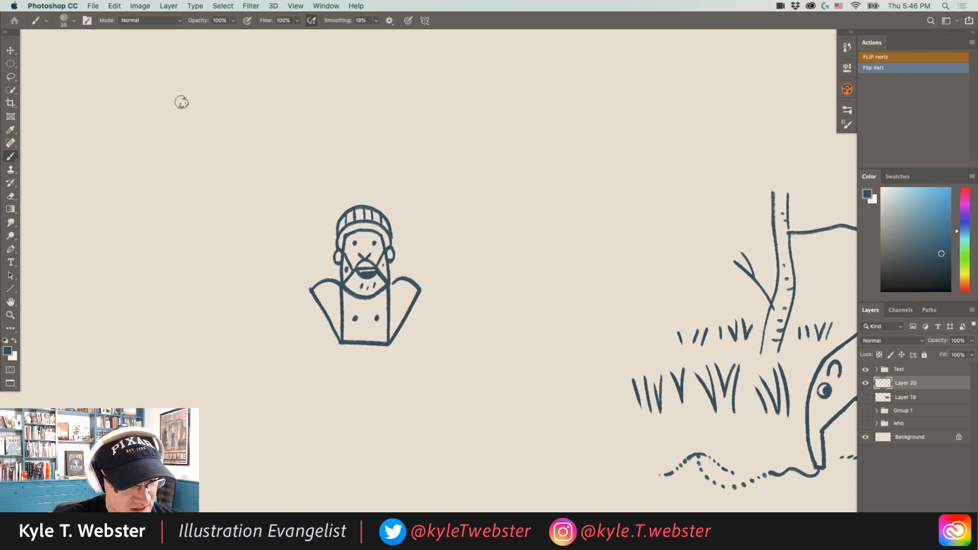
Step: Draw two hoodie drawstrings down the man's chest, plus the rounded outer sleeves and the slanted sides of his torso
drag(377, 317, 374, 371)
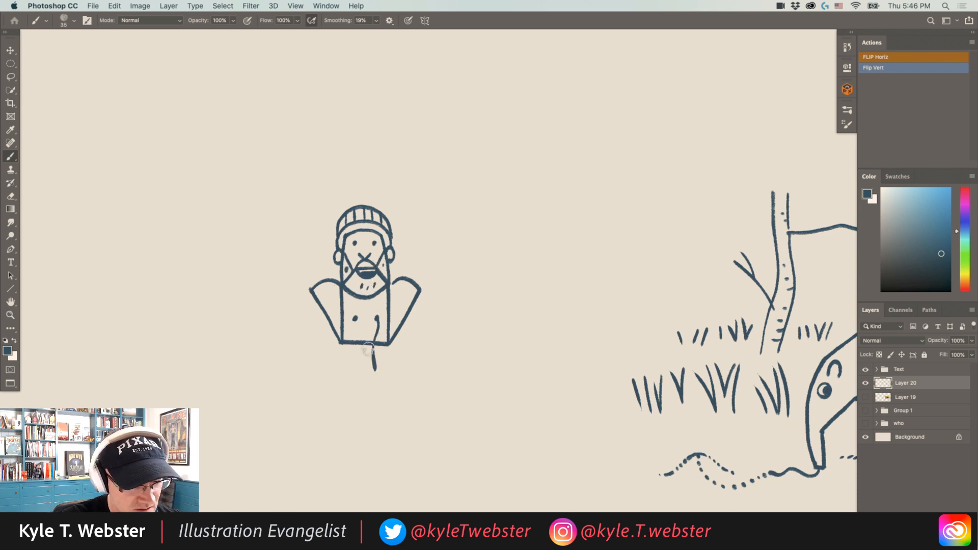
drag(355, 317, 355, 373)
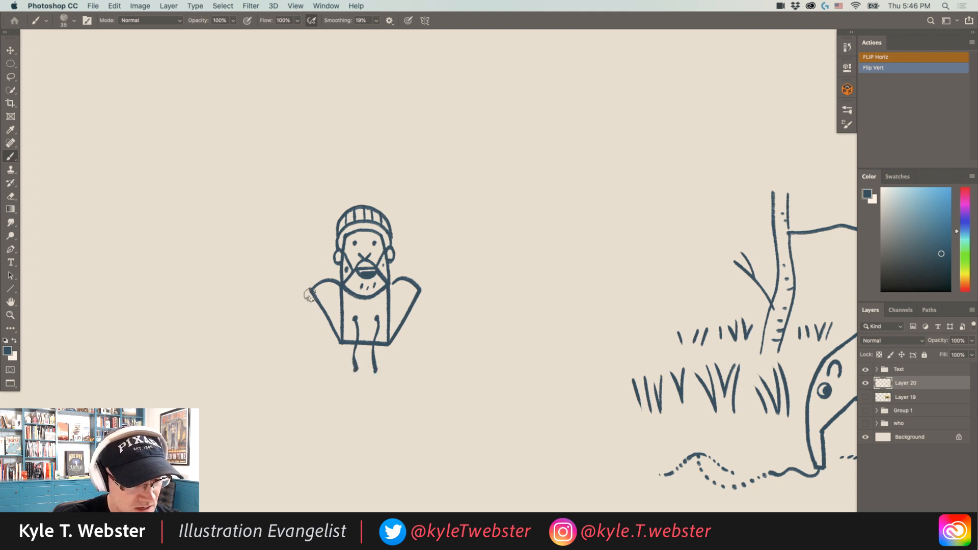
drag(309, 290, 319, 385)
drag(339, 343, 316, 400)
drag(387, 342, 404, 394)
mouse_move(421, 290)
mouse_down()
mouse_move(431, 324)
mouse_move(415, 376)
mouse_move(416, 352)
mouse_up()
Step: Add short crease marks on the inner side of both hoodie sleeves at elbow height
drag(407, 343, 417, 340)
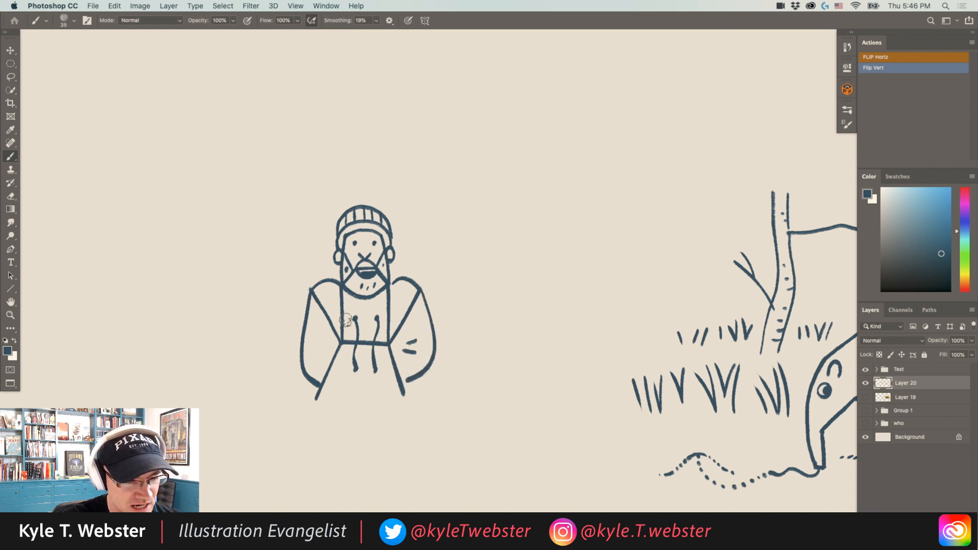
drag(320, 339, 330, 342)
mouse_move(320, 345)
mouse_down()
mouse_move(331, 348)
mouse_move(332, 332)
mouse_up()
drag(402, 340, 403, 363)
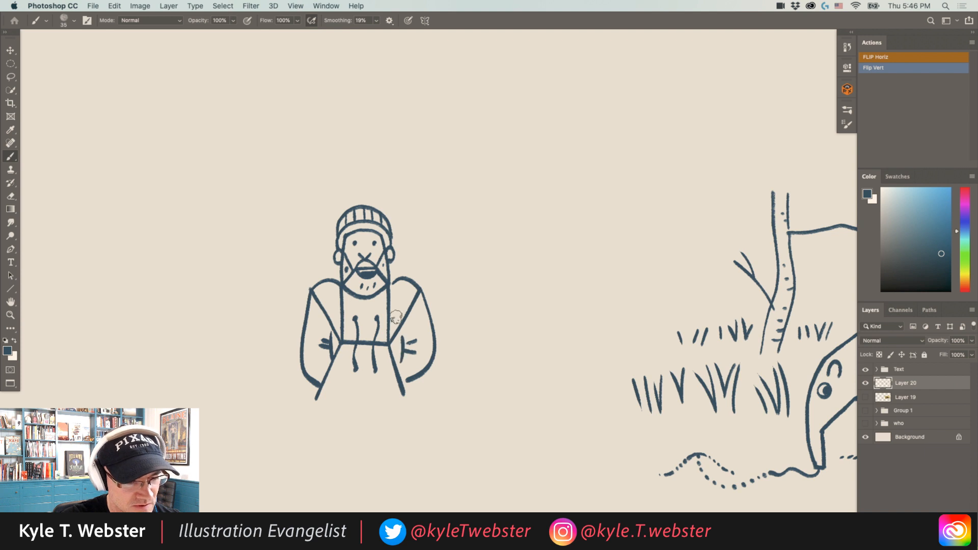
Step: Draw six short dashes radiating above the cap, and add eyebrows and a nose to the man's face
mouse_move(347, 180)
mouse_down()
mouse_move(349, 192)
mouse_move(331, 198)
mouse_up()
drag(316, 214, 305, 208)
mouse_move(389, 180)
mouse_down()
mouse_move(388, 193)
mouse_move(410, 199)
mouse_up()
drag(425, 211, 433, 208)
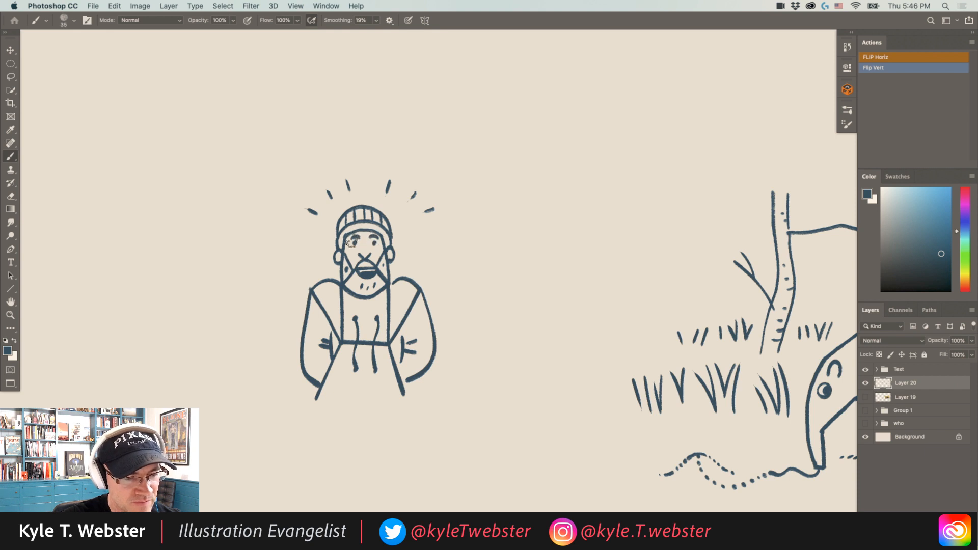
drag(364, 238, 368, 252)
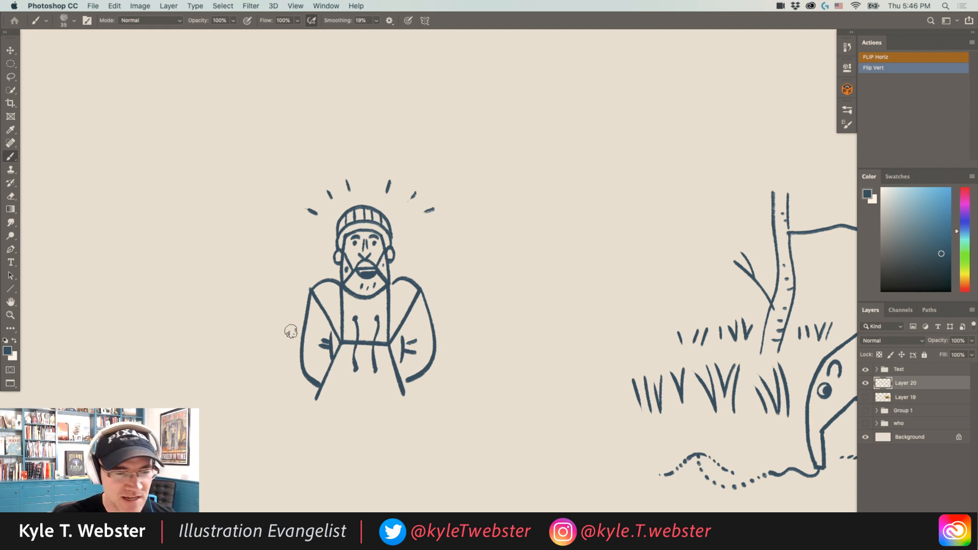
Step: Select the hooded man with an elliptical marquee, move him beneath the anteater, and deselect
drag(297, 350, 293, 316)
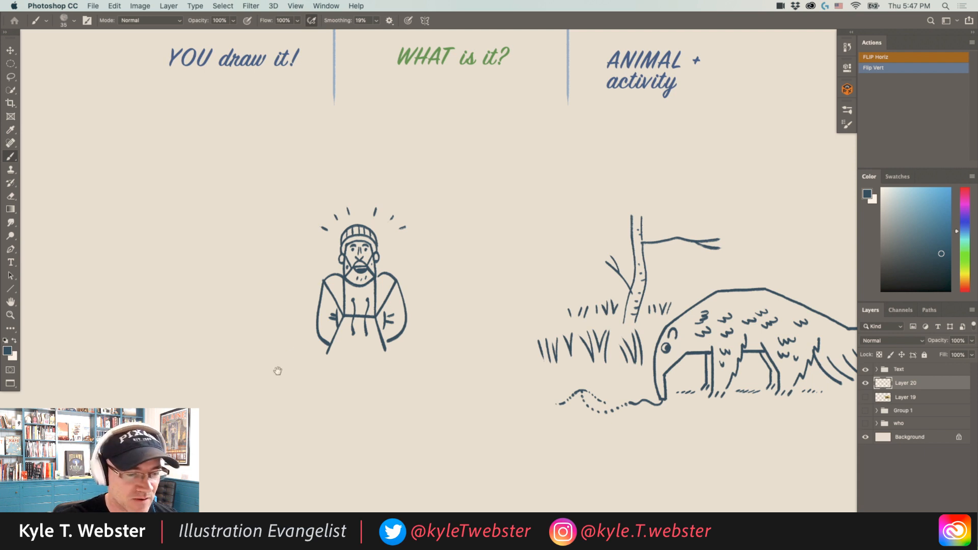
key(super+minus)
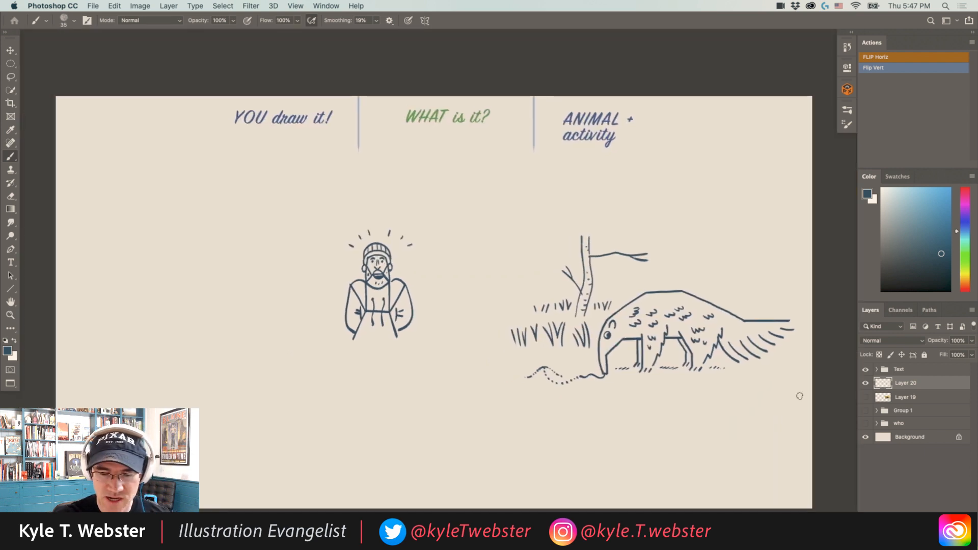
key(m)
mouse_move(311, 216)
mouse_down()
mouse_move(344, 326)
mouse_move(453, 374)
mouse_up()
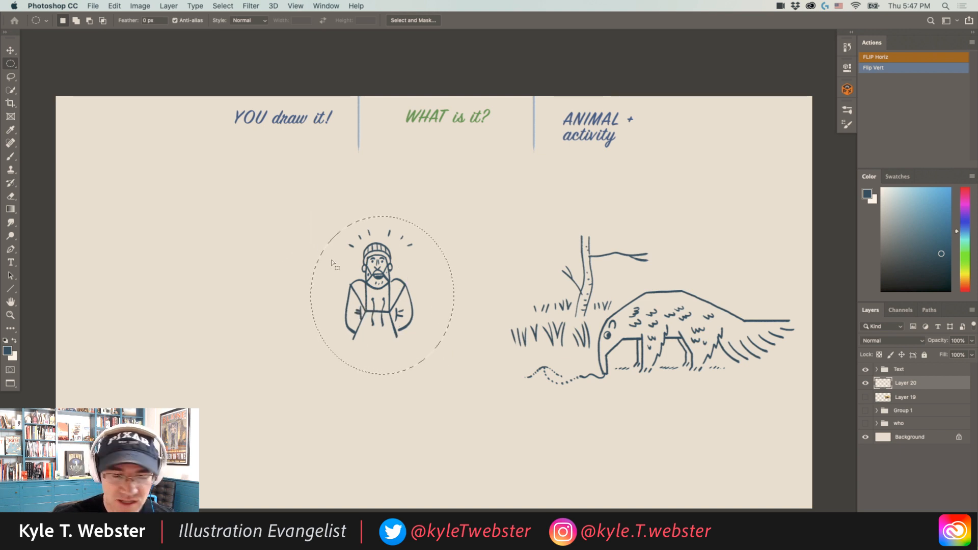
key(v)
mouse_move(355, 296)
mouse_down()
mouse_move(531, 413)
mouse_move(662, 448)
mouse_up()
key(ctrl+d)
Step: Lasso the anteater scene with its tree and grass, move it up closer to the headings, and deselect
key(l)
mouse_move(563, 198)
mouse_down()
mouse_move(501, 396)
mouse_move(672, 378)
mouse_move(782, 393)
mouse_move(555, 190)
mouse_up()
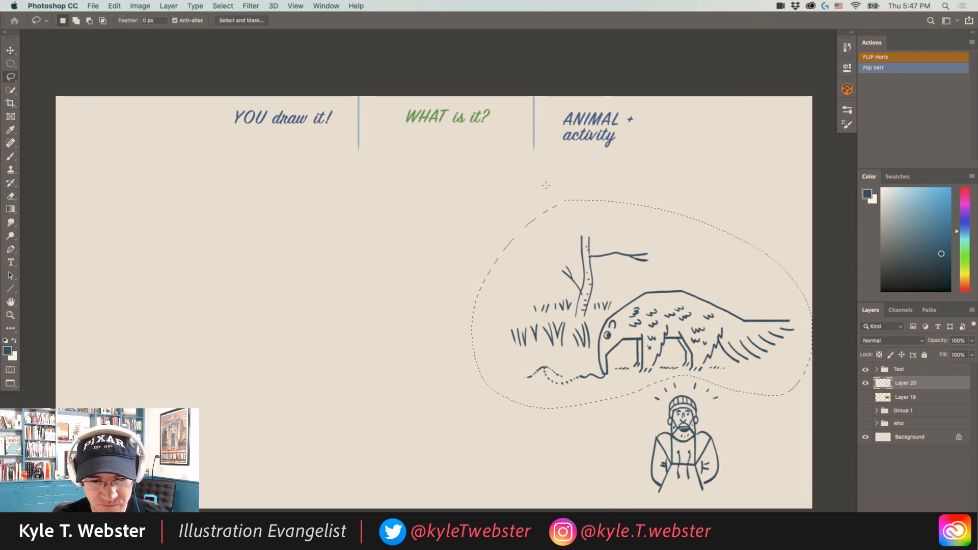
key(v)
drag(580, 276, 582, 231)
key(ctrl+d)
Step: Lasso the hooded man, move him up and slightly left under the anteater, deselect, and return to the brush
key(l)
mouse_move(631, 368)
mouse_down()
mouse_move(748, 489)
mouse_move(634, 363)
mouse_up()
key(v)
drag(681, 428, 645, 382)
key(ctrl+d)
key(b)
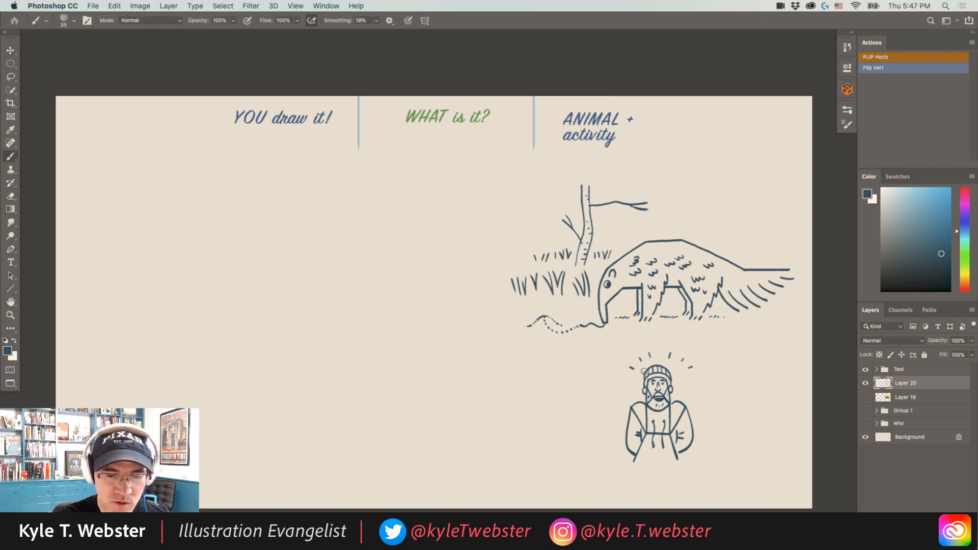
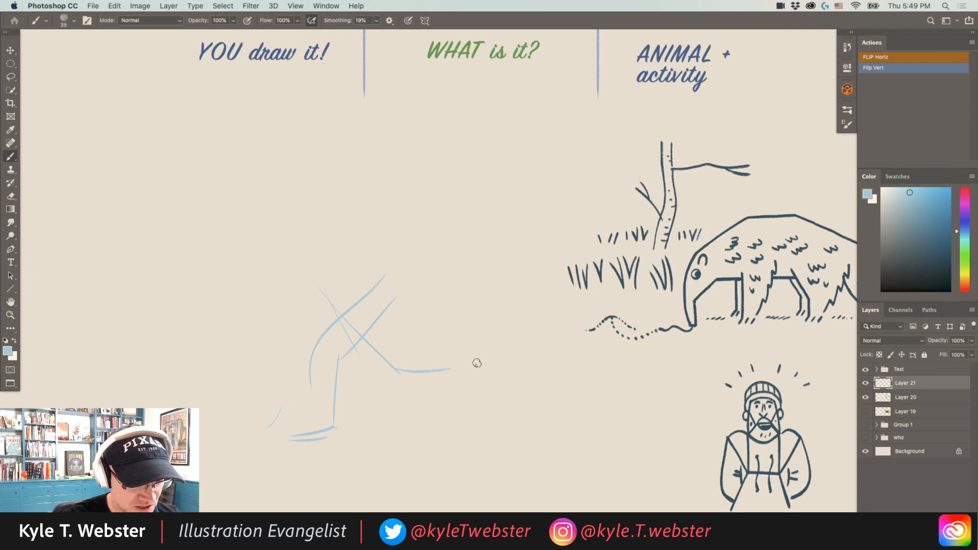
Step: Sketch the running figure's trailing leg, curved back and bent shoulder in loose light blue lines
drag(488, 332, 400, 332)
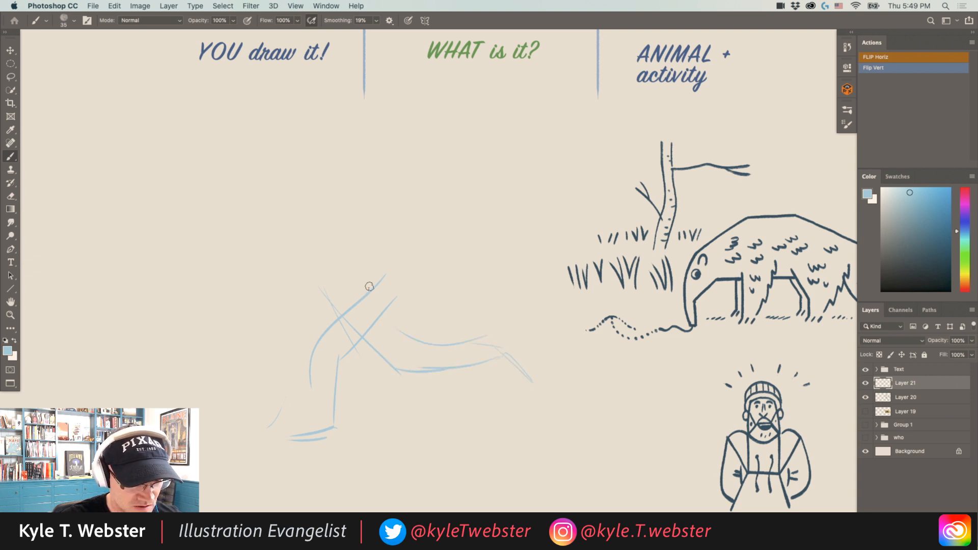
drag(388, 262, 334, 201)
drag(358, 290, 273, 261)
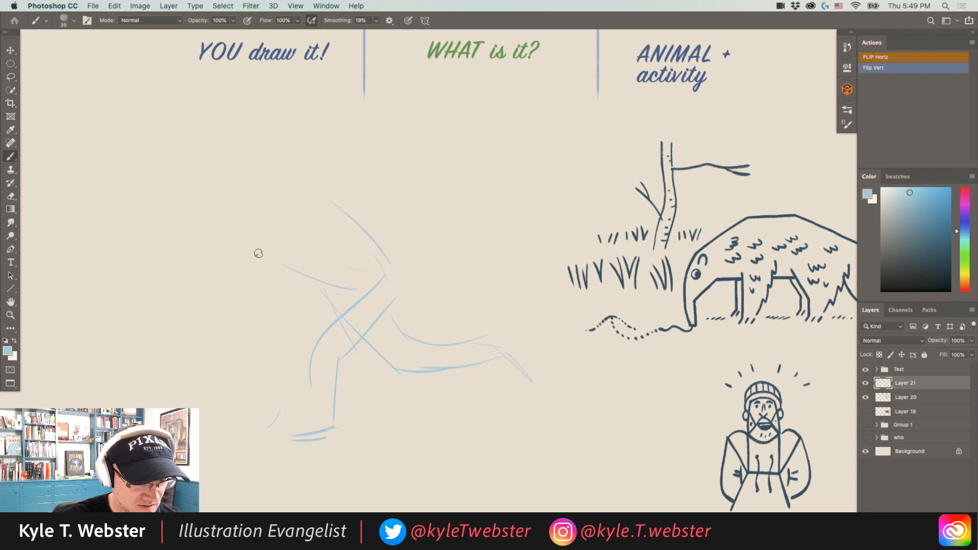
mouse_move(388, 264)
mouse_down()
mouse_move(288, 192)
mouse_move(376, 212)
mouse_move(325, 254)
mouse_up()
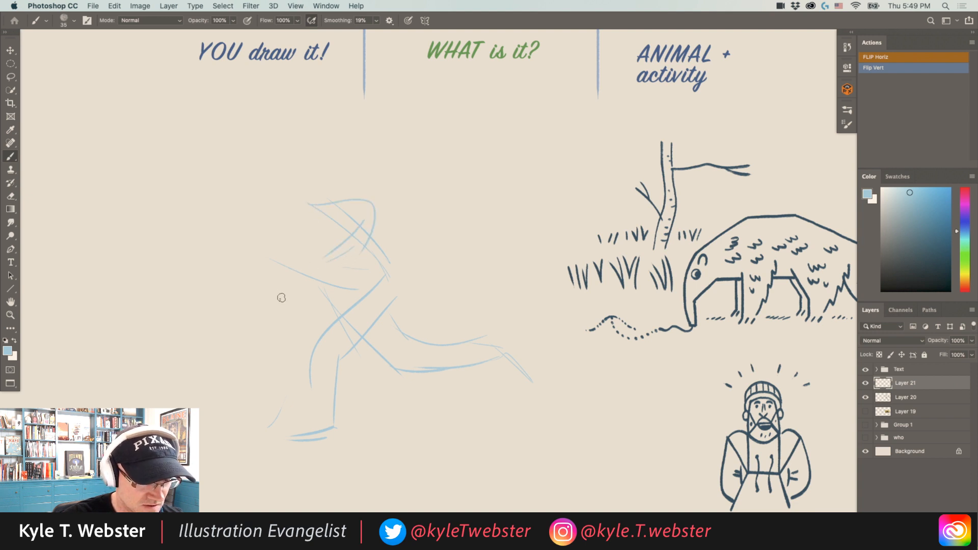
Step: Sketch the figure's forward-reaching arms and a long hockey stick with an upturned blade in loose light blue lines
drag(173, 275, 122, 247)
drag(112, 245, 134, 295)
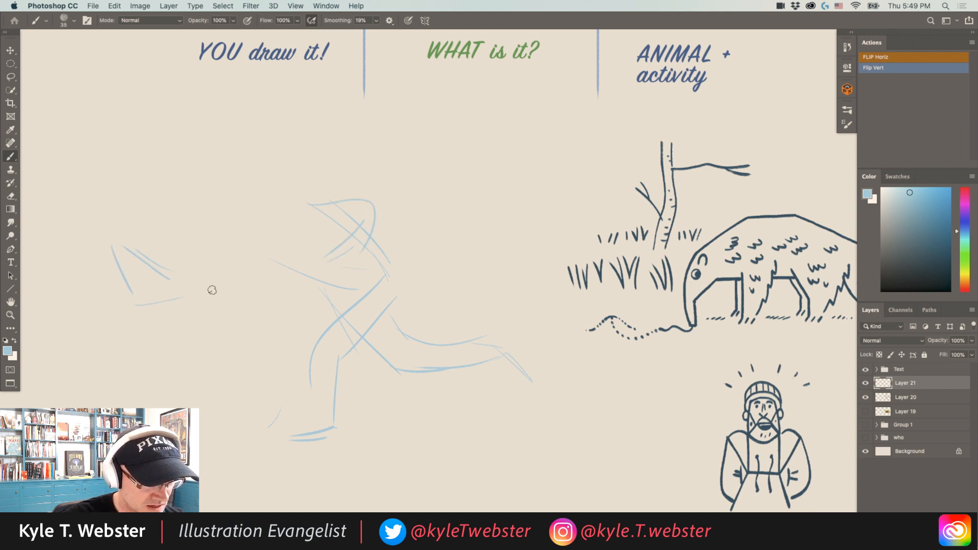
drag(204, 292, 137, 305)
mouse_move(260, 237)
mouse_down()
mouse_move(227, 311)
mouse_move(248, 295)
mouse_move(210, 299)
mouse_move(181, 284)
mouse_move(204, 305)
mouse_up()
drag(263, 269, 222, 301)
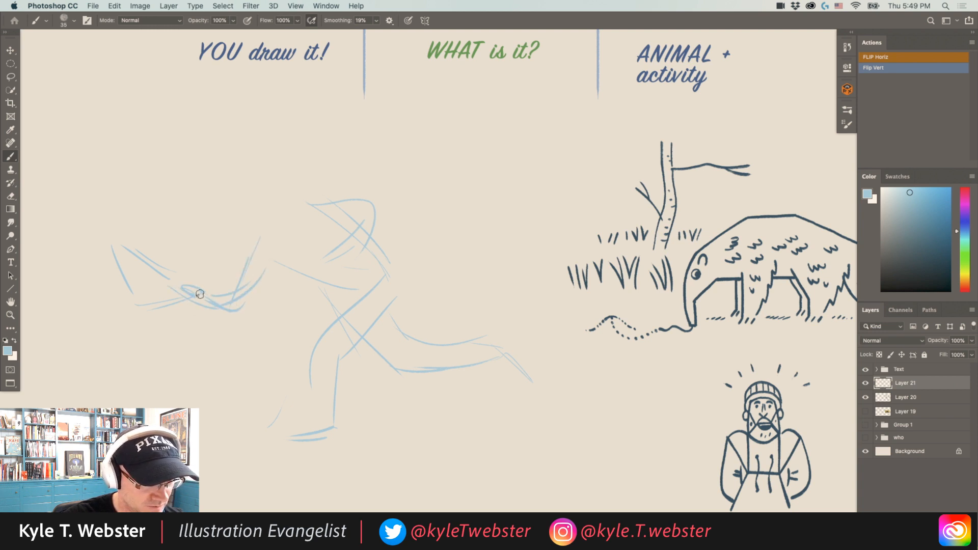
mouse_move(323, 253)
mouse_down()
mouse_move(303, 271)
mouse_move(137, 308)
mouse_move(83, 277)
mouse_move(105, 301)
mouse_move(239, 294)
mouse_move(176, 309)
mouse_up()
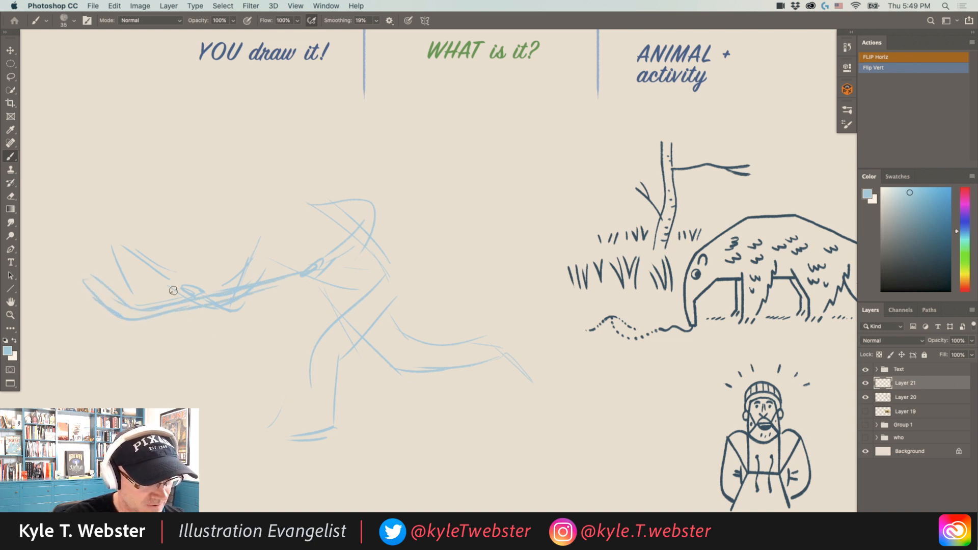
Step: Sketch a flying hockey puck above the stick blade, with impact lines, a swing arc and a small squiggle beneath
drag(269, 364, 157, 343)
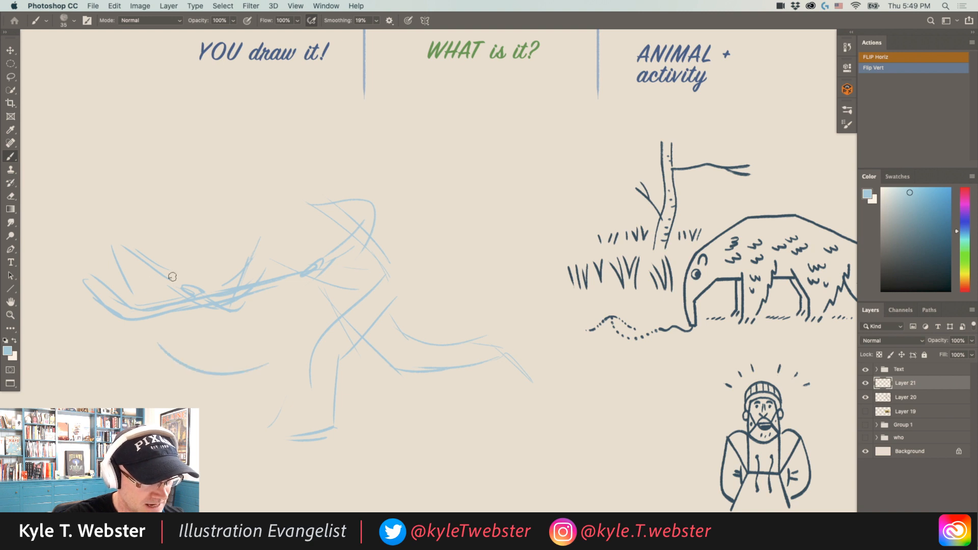
mouse_move(186, 232)
mouse_down()
mouse_move(171, 264)
mouse_move(142, 217)
mouse_move(203, 243)
mouse_move(134, 233)
mouse_up()
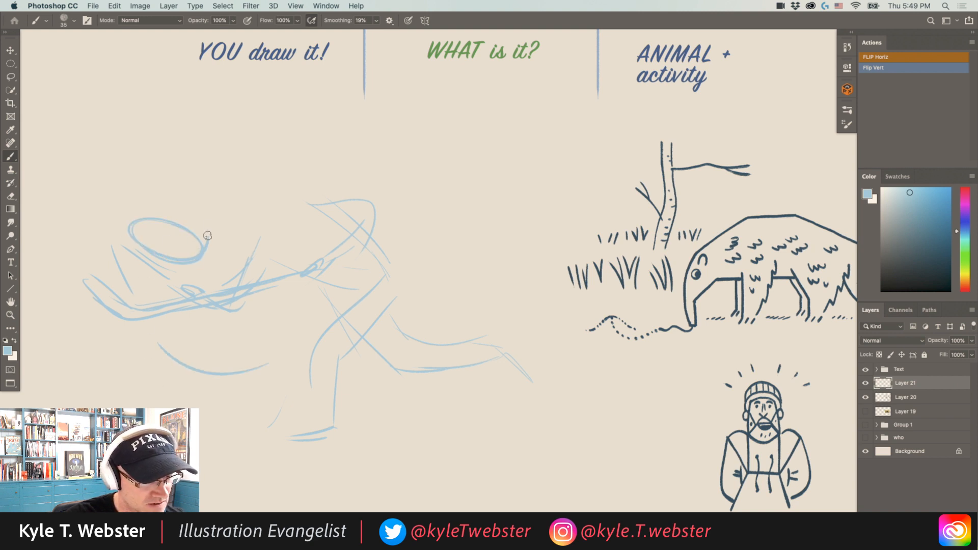
mouse_move(205, 245)
mouse_down()
mouse_move(148, 197)
mouse_move(134, 210)
mouse_move(144, 199)
mouse_move(149, 231)
mouse_up()
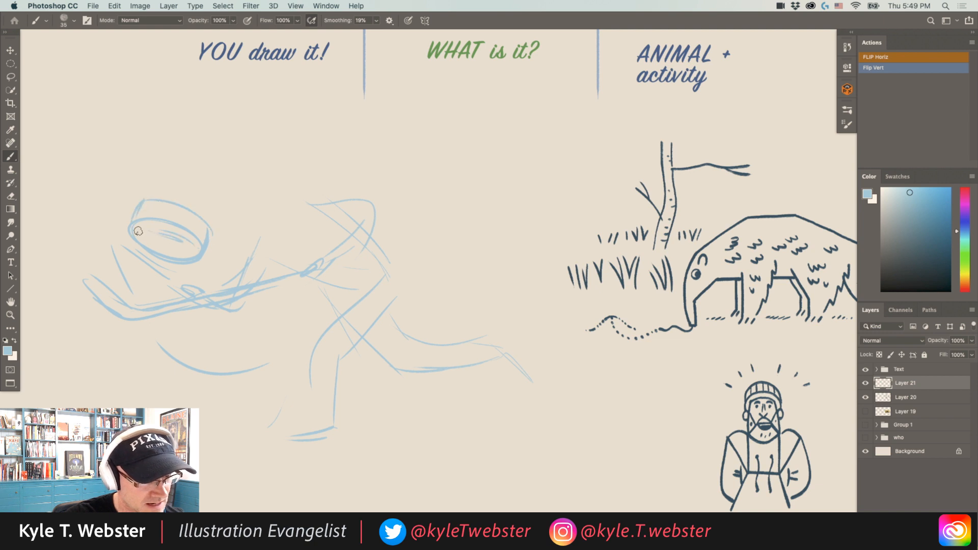
mouse_move(146, 277)
mouse_down()
mouse_move(137, 304)
mouse_move(152, 288)
mouse_up()
mouse_move(134, 251)
mouse_down()
mouse_move(130, 290)
mouse_move(145, 295)
mouse_up()
mouse_move(80, 335)
mouse_down()
mouse_move(107, 354)
mouse_move(146, 363)
mouse_up()
Step: Sketch the figure's torso with rounded shoulders, a curved collar and the far upper arm
drag(356, 354, 308, 279)
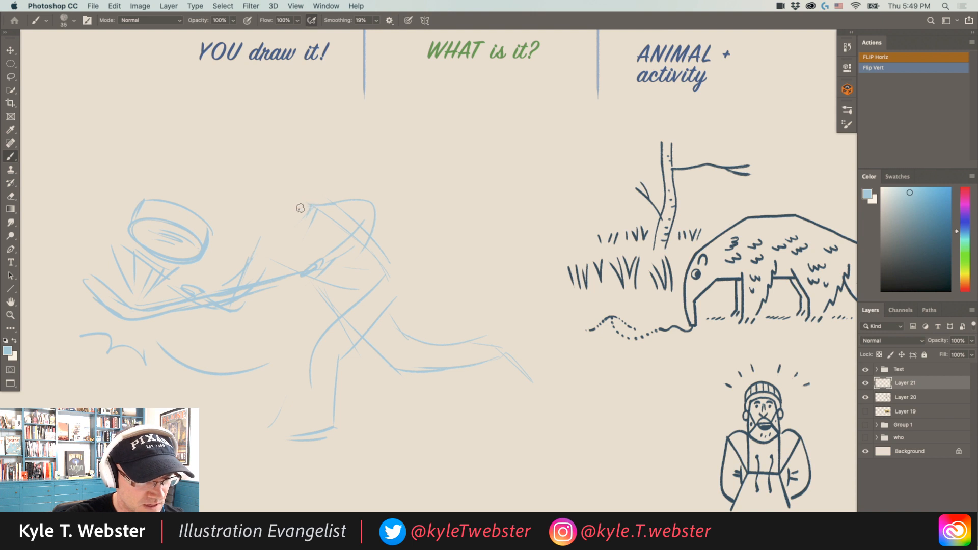
mouse_move(300, 209)
mouse_down()
mouse_move(327, 190)
mouse_move(321, 196)
mouse_move(393, 214)
mouse_move(350, 253)
mouse_up()
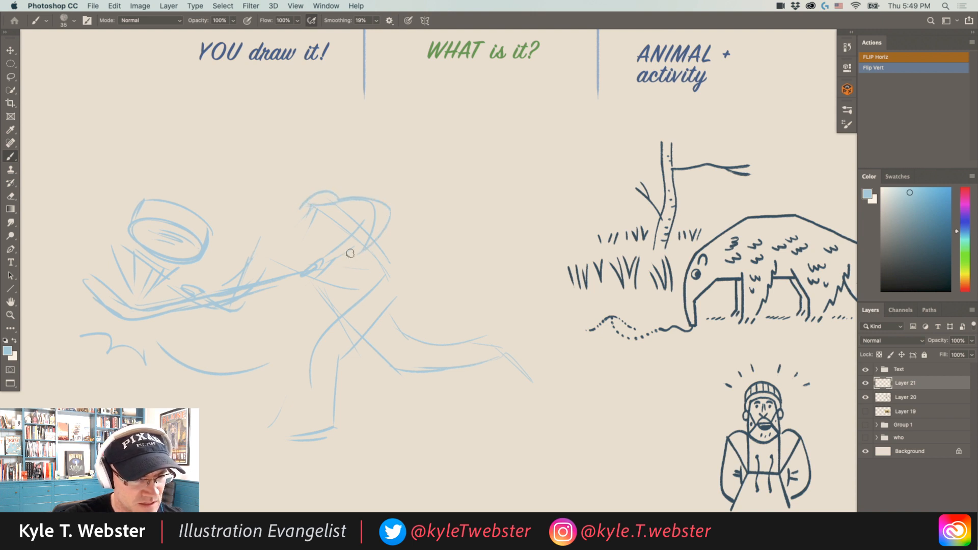
mouse_move(378, 204)
mouse_down()
mouse_move(343, 232)
mouse_move(321, 230)
mouse_move(340, 223)
mouse_move(321, 202)
mouse_move(338, 205)
mouse_move(295, 219)
mouse_move(323, 192)
mouse_move(292, 224)
mouse_move(295, 209)
mouse_move(297, 232)
mouse_move(303, 221)
mouse_move(322, 241)
mouse_move(310, 244)
mouse_move(305, 232)
mouse_move(285, 244)
mouse_move(297, 237)
mouse_move(271, 223)
mouse_move(287, 242)
mouse_move(264, 223)
mouse_move(258, 271)
mouse_move(268, 262)
mouse_move(254, 257)
mouse_move(263, 277)
mouse_move(242, 310)
mouse_move(255, 298)
mouse_move(203, 254)
mouse_up()
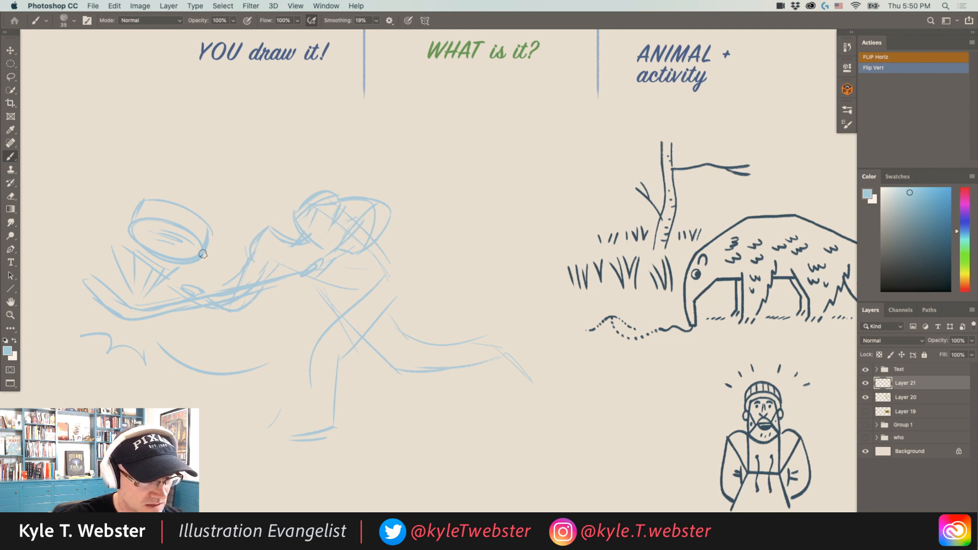
Step: Build up the front leg and lower back, adding an ankle cuff and a skate boot on the planted foot
mouse_move(391, 264)
mouse_down()
mouse_move(379, 314)
mouse_move(318, 348)
mouse_move(310, 331)
mouse_move(325, 352)
mouse_up()
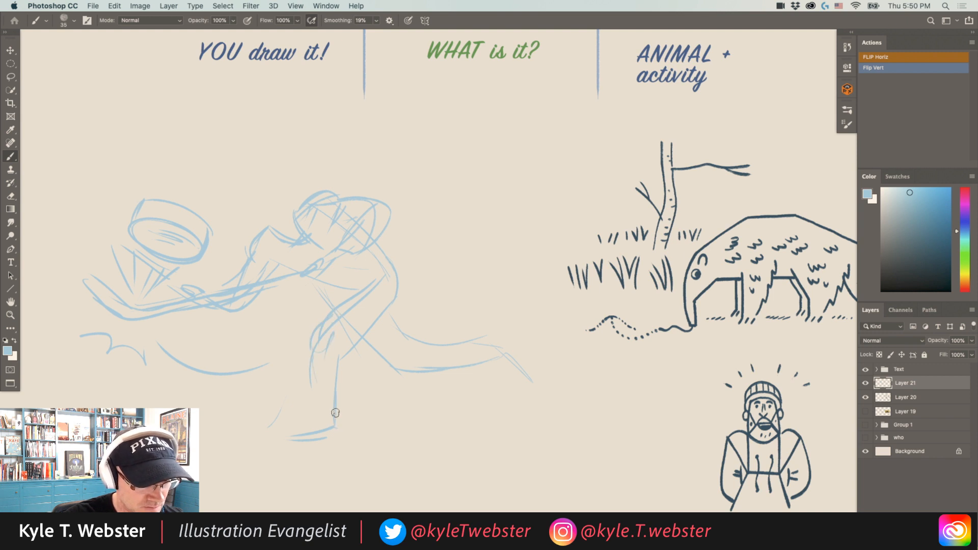
mouse_move(277, 420)
mouse_down()
mouse_move(316, 421)
mouse_move(286, 430)
mouse_move(301, 438)
mouse_move(275, 437)
mouse_move(300, 438)
mouse_move(289, 447)
mouse_move(326, 446)
mouse_move(281, 450)
mouse_move(347, 444)
mouse_move(352, 432)
mouse_move(340, 442)
mouse_move(265, 444)
mouse_move(296, 445)
mouse_move(295, 425)
mouse_move(336, 426)
mouse_move(338, 381)
mouse_move(306, 397)
mouse_move(339, 393)
mouse_move(304, 401)
mouse_move(330, 385)
mouse_up()
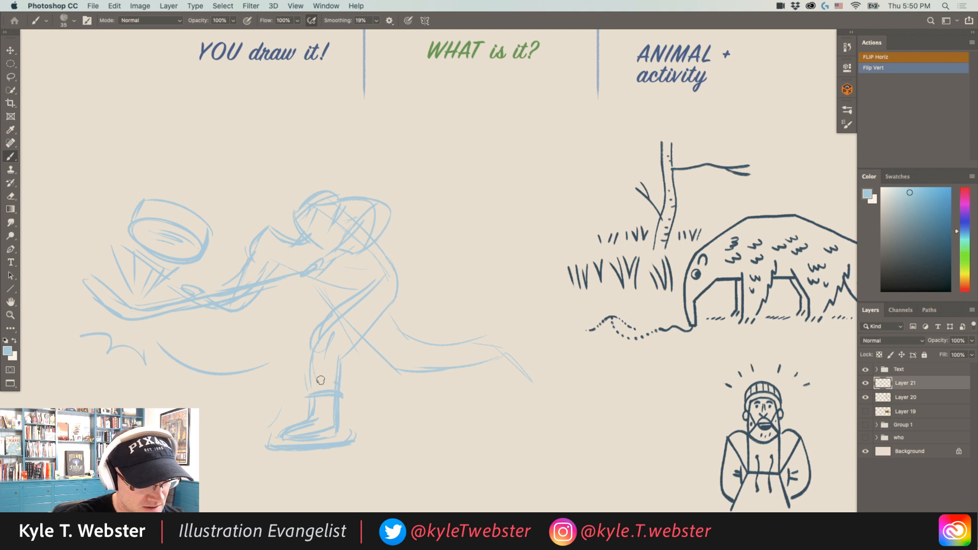
drag(309, 383, 339, 381)
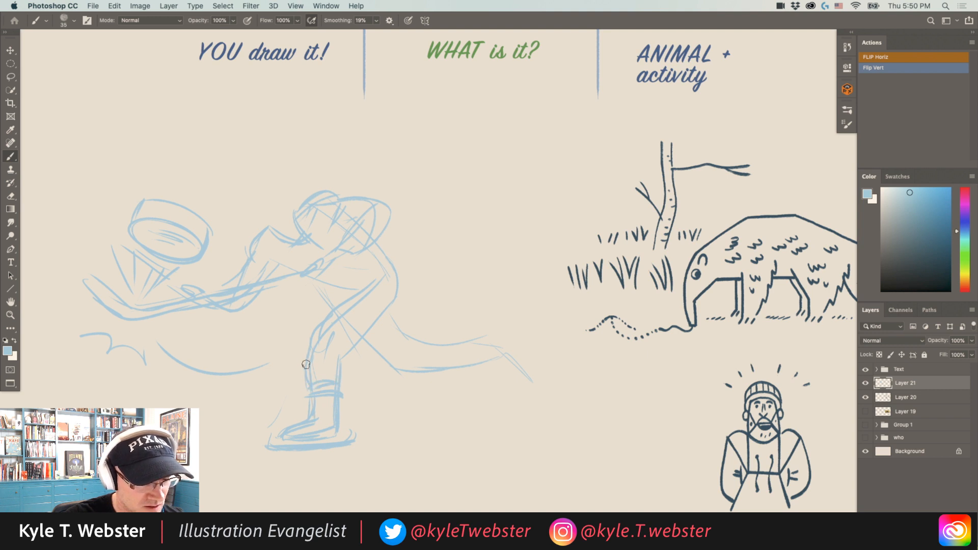
mouse_move(369, 330)
mouse_down()
mouse_move(401, 290)
mouse_move(397, 265)
mouse_up()
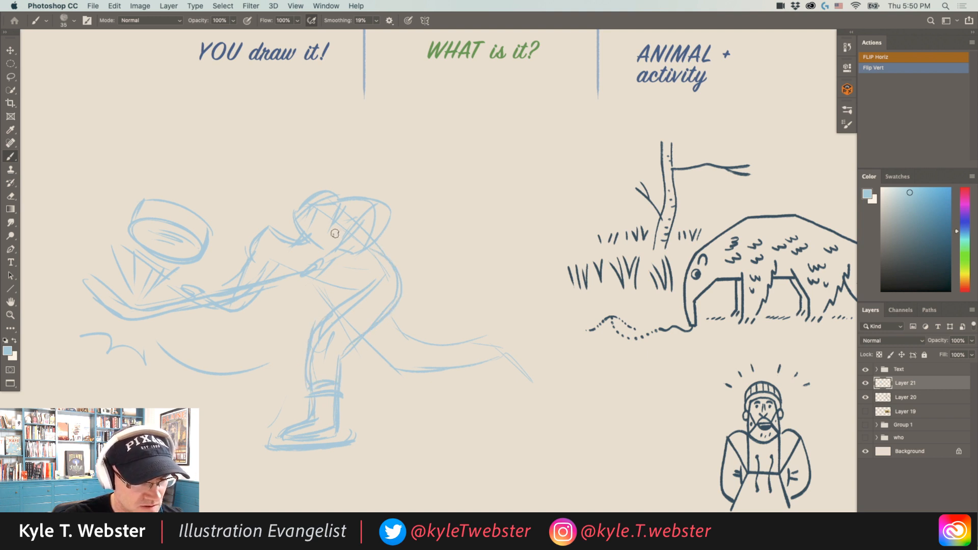
Step: Shape the trailing leg with its skate boot and thicken the blades under both skates
drag(368, 350, 410, 374)
mouse_move(403, 332)
mouse_down()
mouse_move(379, 315)
mouse_move(407, 347)
mouse_move(422, 328)
mouse_move(444, 368)
mouse_move(415, 338)
mouse_move(473, 334)
mouse_move(439, 360)
mouse_move(467, 328)
mouse_move(490, 339)
mouse_move(466, 333)
mouse_move(474, 320)
mouse_move(486, 325)
mouse_move(501, 368)
mouse_move(492, 373)
mouse_move(465, 352)
mouse_up()
mouse_move(480, 320)
mouse_down()
mouse_move(498, 342)
mouse_move(479, 311)
mouse_move(473, 321)
mouse_move(497, 342)
mouse_move(512, 384)
mouse_up()
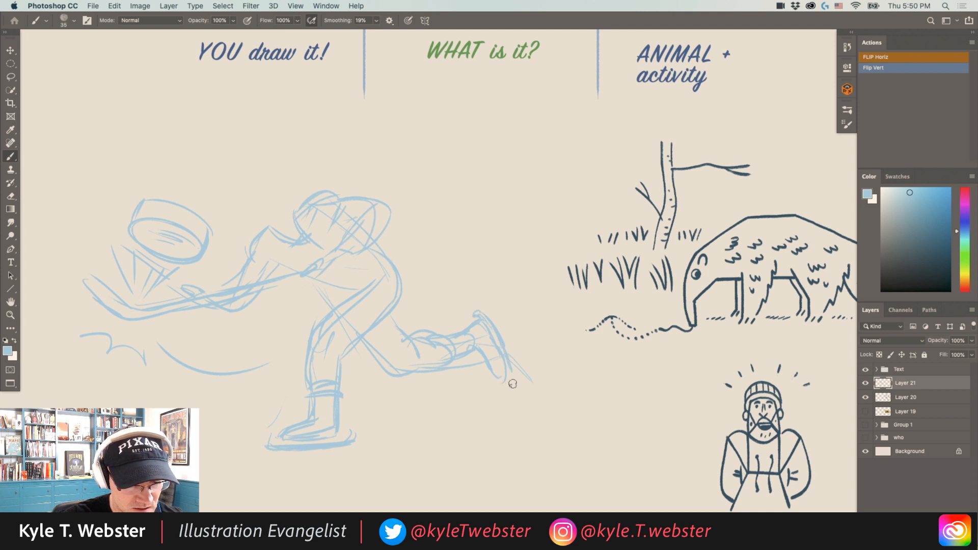
drag(342, 435, 262, 439)
mouse_move(338, 435)
mouse_down()
mouse_move(355, 444)
mouse_move(268, 447)
mouse_up()
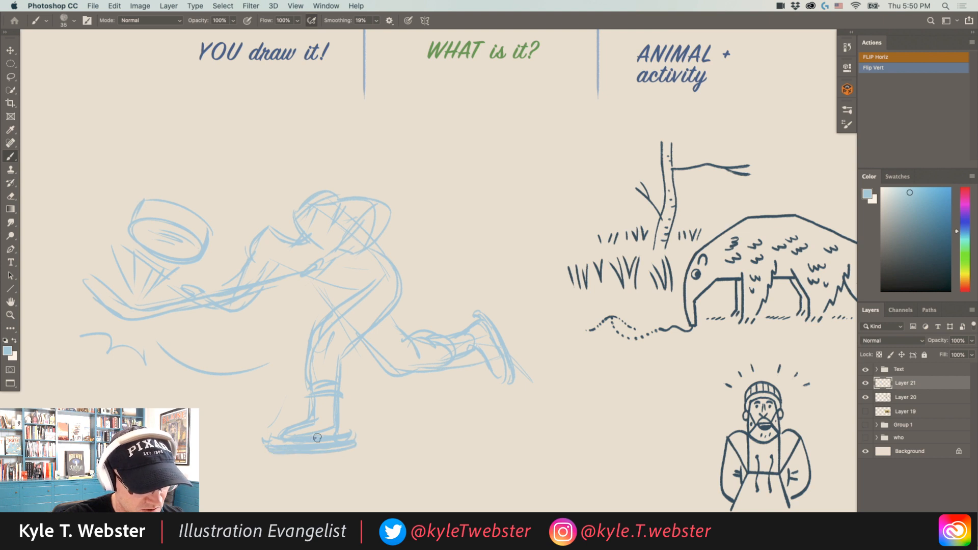
mouse_move(494, 314)
mouse_down()
mouse_move(518, 375)
mouse_move(486, 316)
mouse_move(511, 372)
mouse_up()
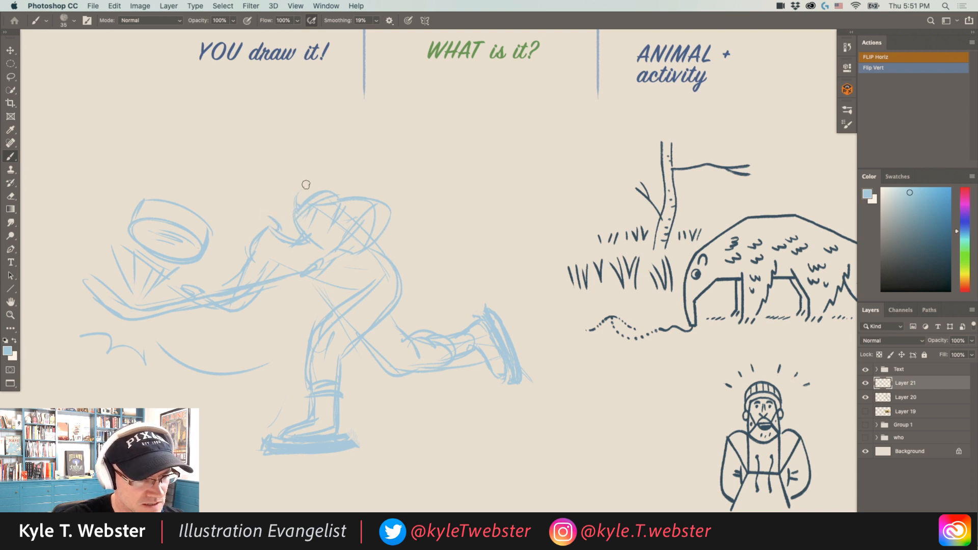
Step: Sketch a frog's head on the figure with a wide smiling mouth, bulging eyes and a striped helmet
drag(294, 198, 252, 209)
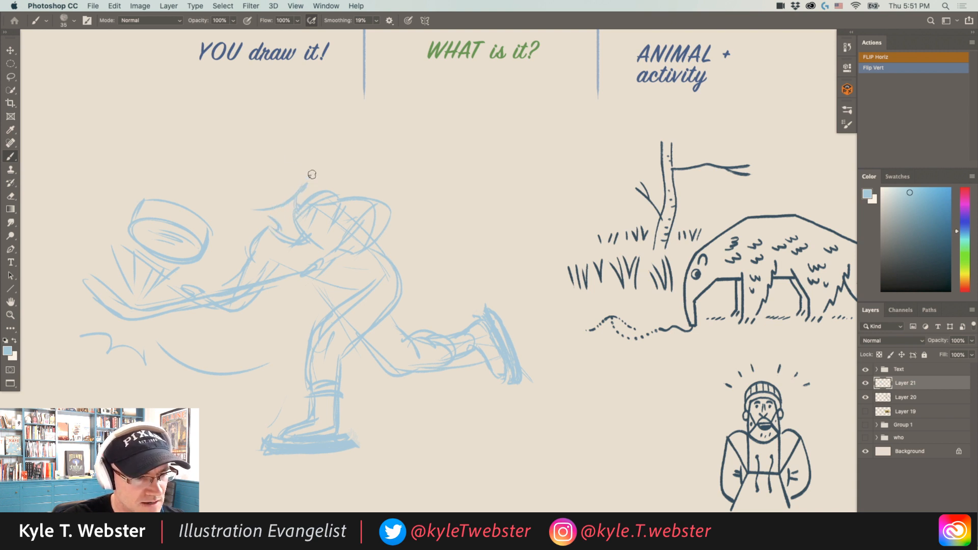
drag(311, 174, 257, 168)
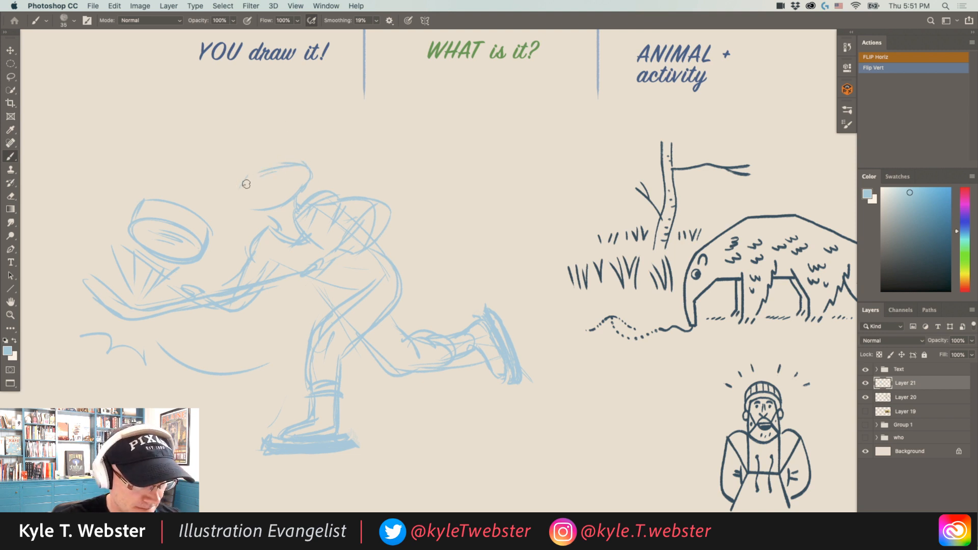
mouse_move(246, 184)
mouse_down()
mouse_move(234, 204)
mouse_move(252, 209)
mouse_up()
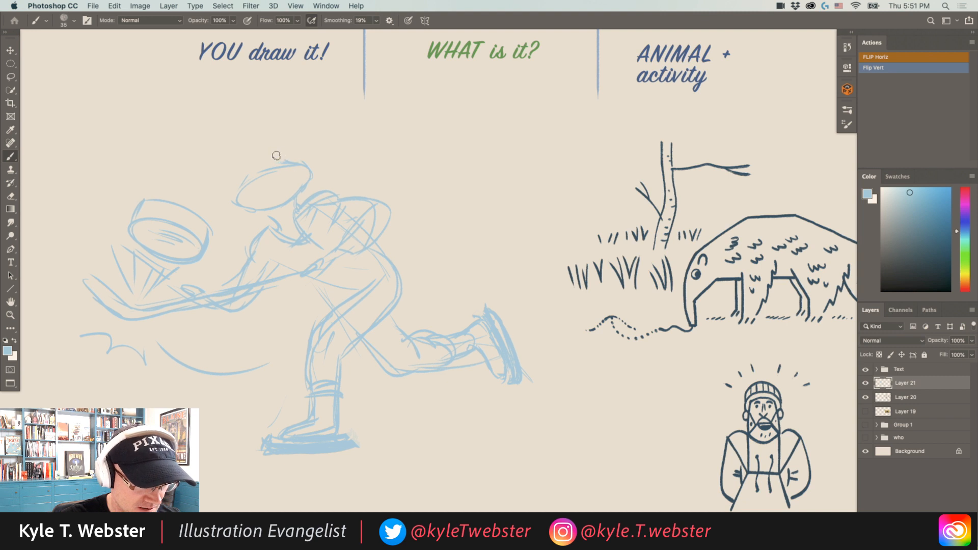
mouse_move(293, 161)
mouse_down()
mouse_move(255, 157)
mouse_move(244, 176)
mouse_move(288, 162)
mouse_move(266, 156)
mouse_move(244, 180)
mouse_move(291, 159)
mouse_move(248, 171)
mouse_move(241, 186)
mouse_move(282, 163)
mouse_up()
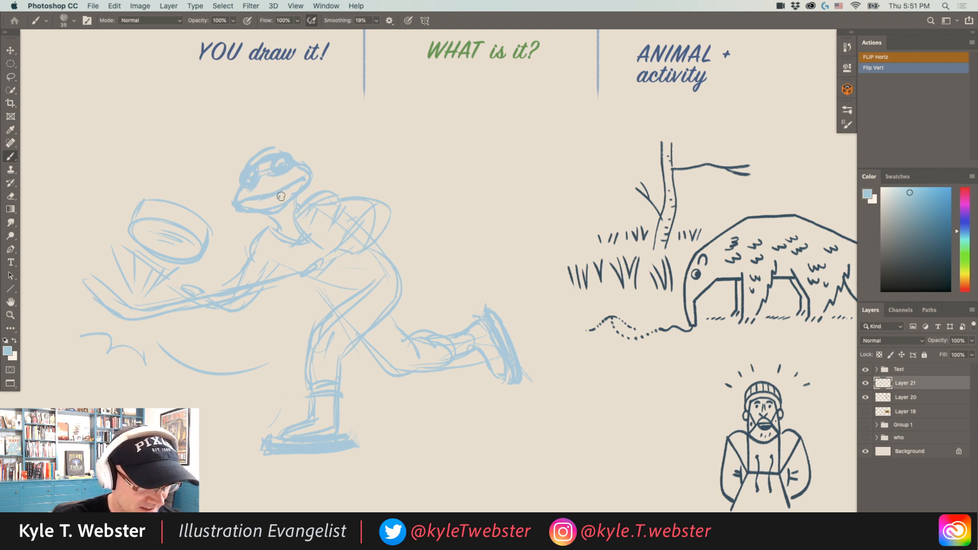
drag(281, 196, 256, 202)
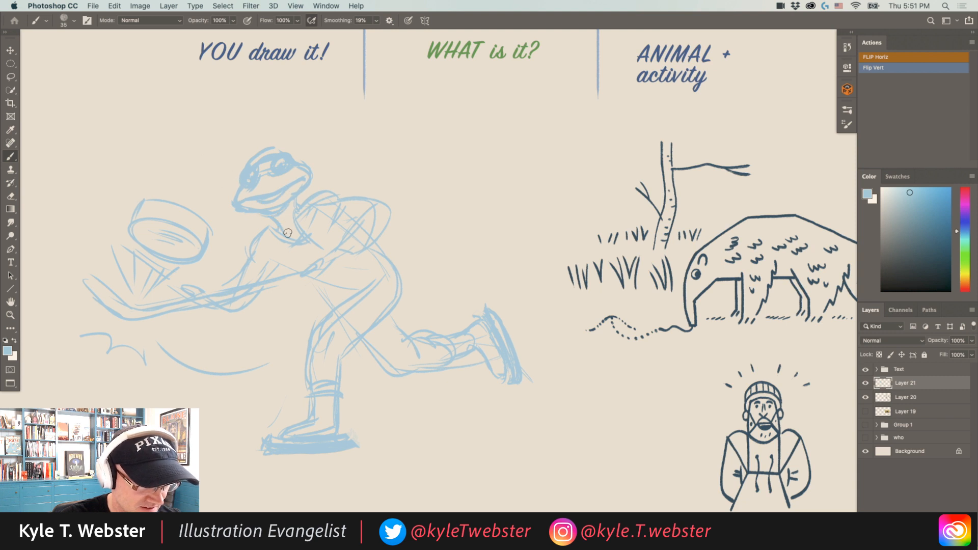
mouse_move(298, 161)
mouse_down()
mouse_move(267, 147)
mouse_move(243, 154)
mouse_move(261, 143)
mouse_move(245, 156)
mouse_up()
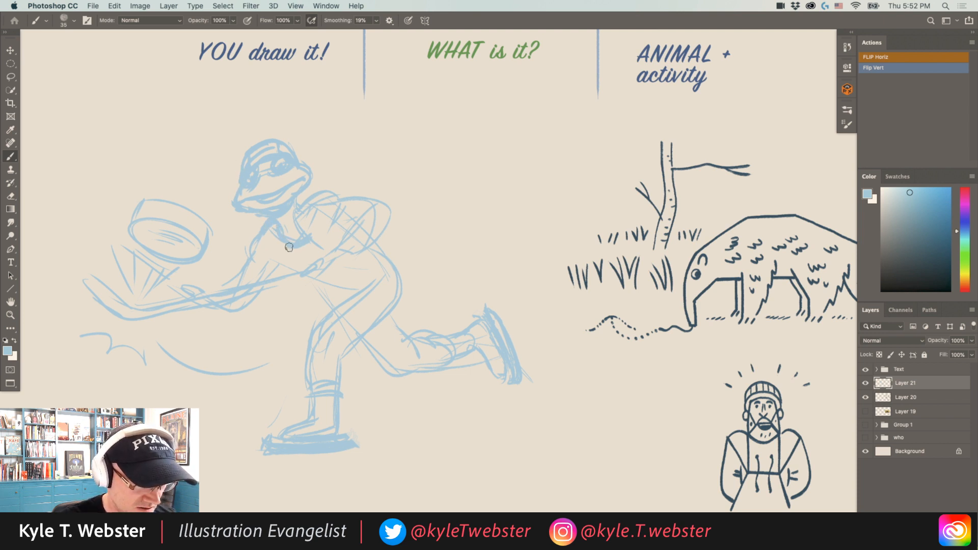
Step: Define the collar, both arms, the hands gripping the hockey stick and the flared jersey hem
drag(297, 210, 305, 229)
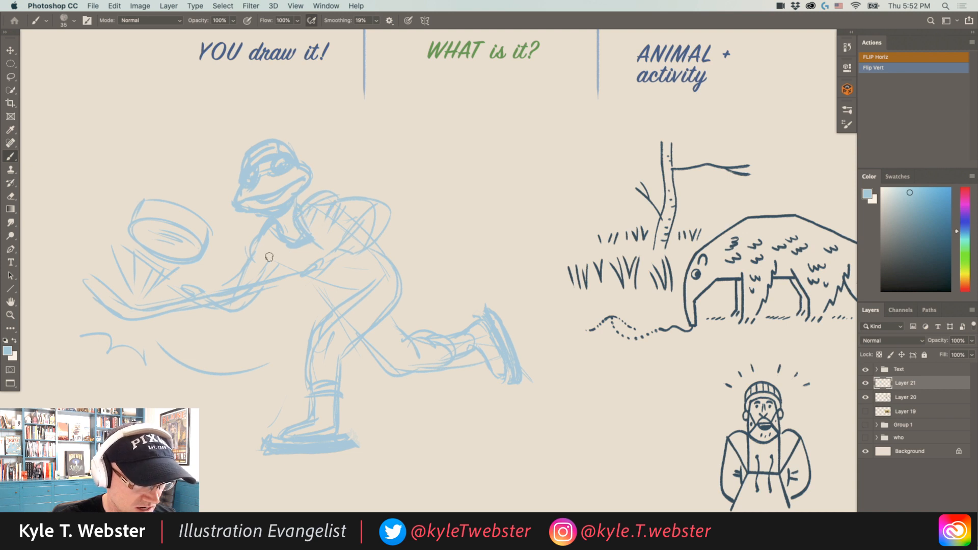
drag(288, 265, 258, 258)
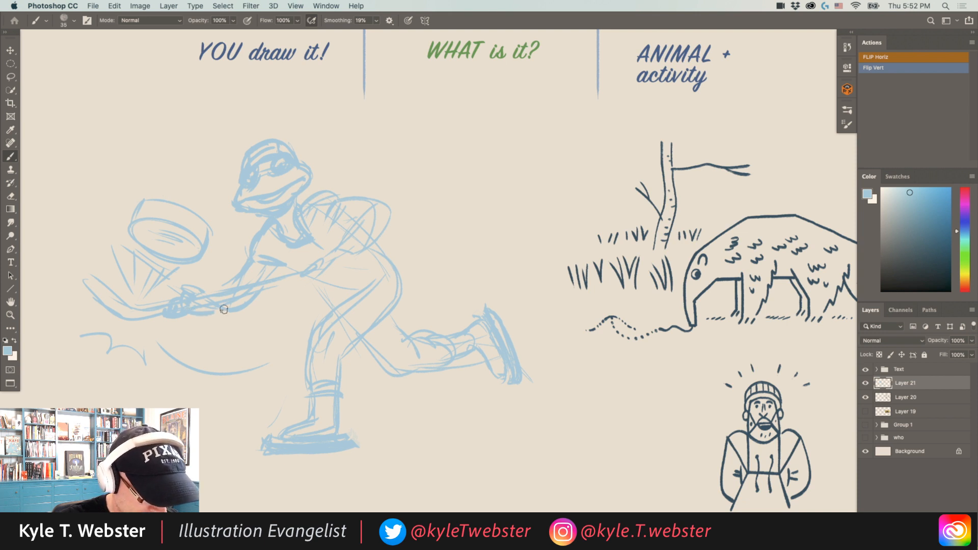
mouse_move(206, 317)
mouse_down()
mouse_move(202, 289)
mouse_move(301, 234)
mouse_move(289, 285)
mouse_move(319, 281)
mouse_move(315, 273)
mouse_move(319, 285)
mouse_move(306, 262)
mouse_move(326, 260)
mouse_move(387, 217)
mouse_move(315, 207)
mouse_move(361, 217)
mouse_move(382, 206)
mouse_move(364, 250)
mouse_up()
mouse_move(392, 264)
mouse_down()
mouse_move(376, 243)
mouse_move(406, 278)
mouse_move(351, 301)
mouse_move(361, 281)
mouse_move(328, 290)
mouse_up()
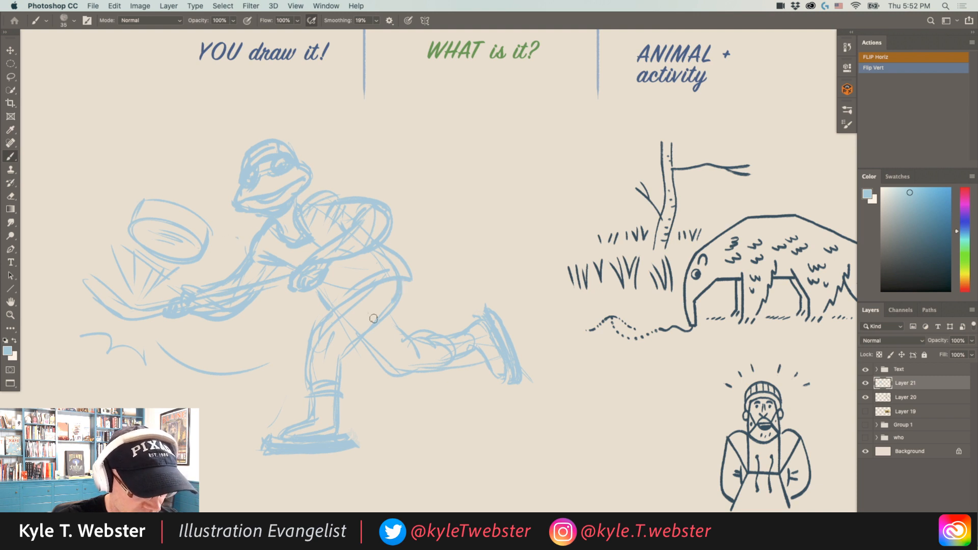
Step: Refine the bent legs, then thicken the stick blade and shade an oval in the puck's face
drag(395, 279, 343, 345)
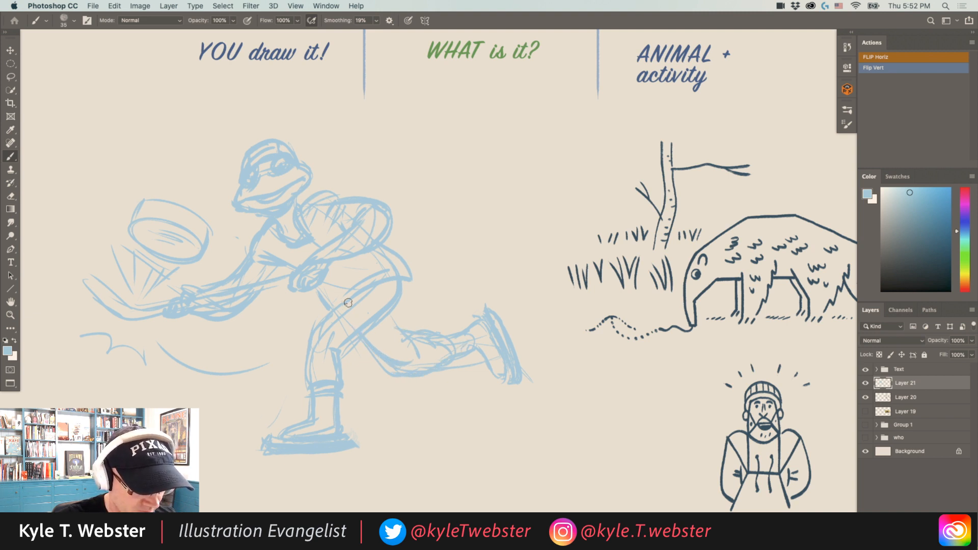
mouse_move(343, 306)
mouse_down()
mouse_move(300, 348)
mouse_move(343, 367)
mouse_move(344, 389)
mouse_move(314, 386)
mouse_move(295, 325)
mouse_up()
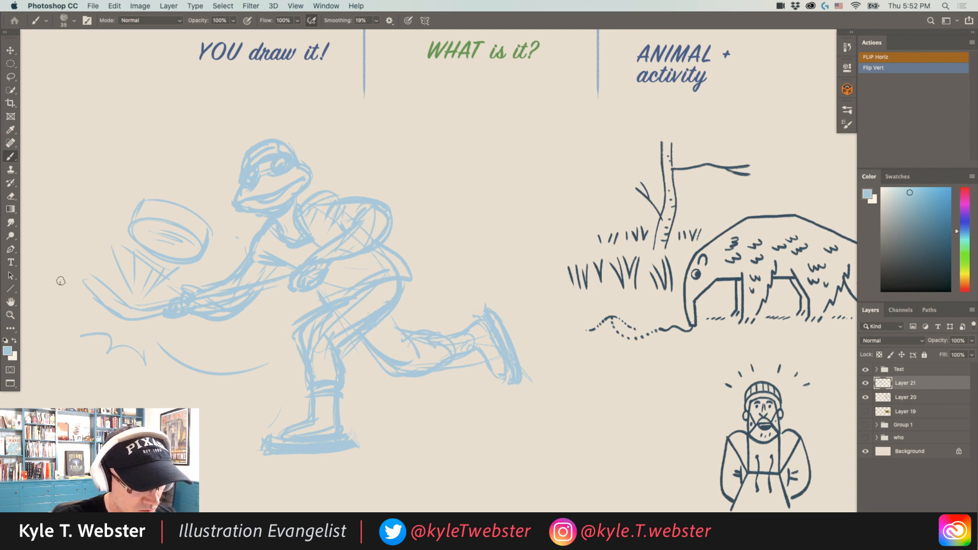
mouse_move(124, 312)
mouse_down()
mouse_move(162, 306)
mouse_move(121, 321)
mouse_move(143, 308)
mouse_move(98, 272)
mouse_move(80, 272)
mouse_move(99, 307)
mouse_move(161, 314)
mouse_up()
mouse_move(146, 224)
mouse_down()
mouse_move(179, 234)
mouse_move(148, 245)
mouse_up()
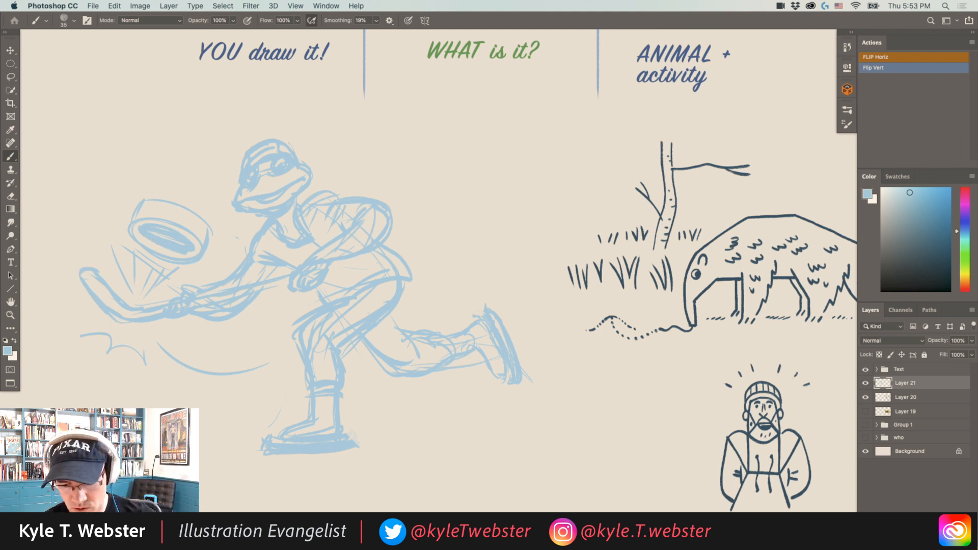
Step: Add a new layer, sample the anteater's dark blue line color, and ink the frog's two round eyes with pupils
key(super+alt+shift+n)
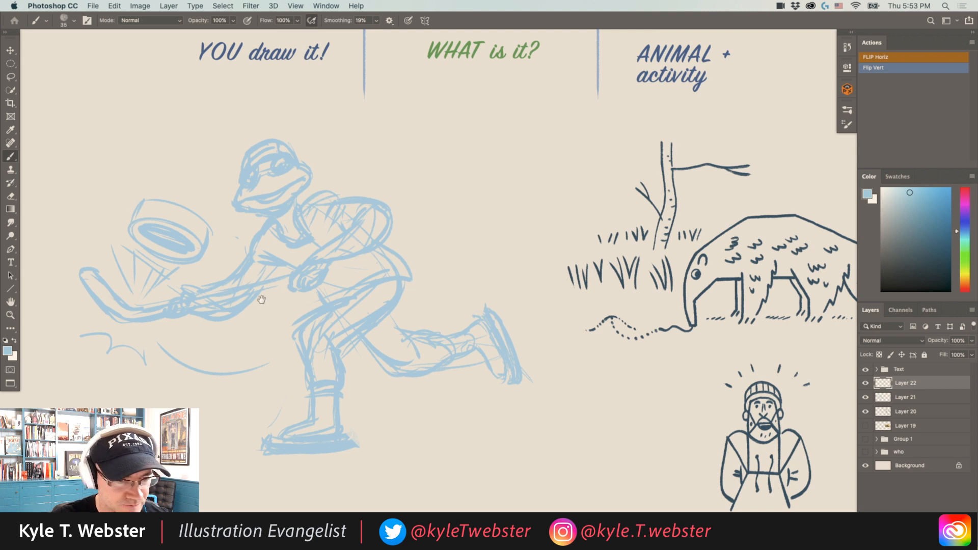
drag(262, 300, 317, 298)
alt+click(752, 281)
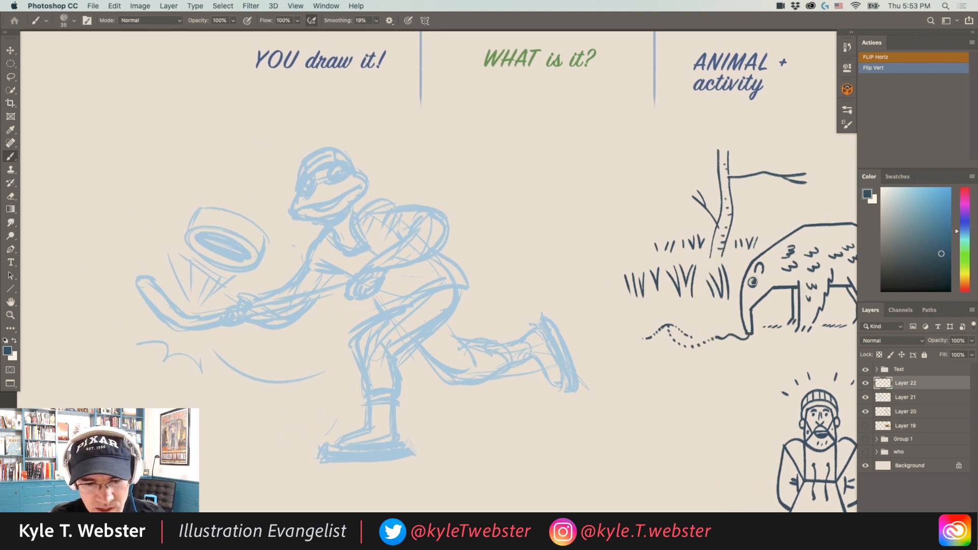
scroll(326, 153, up, 3)
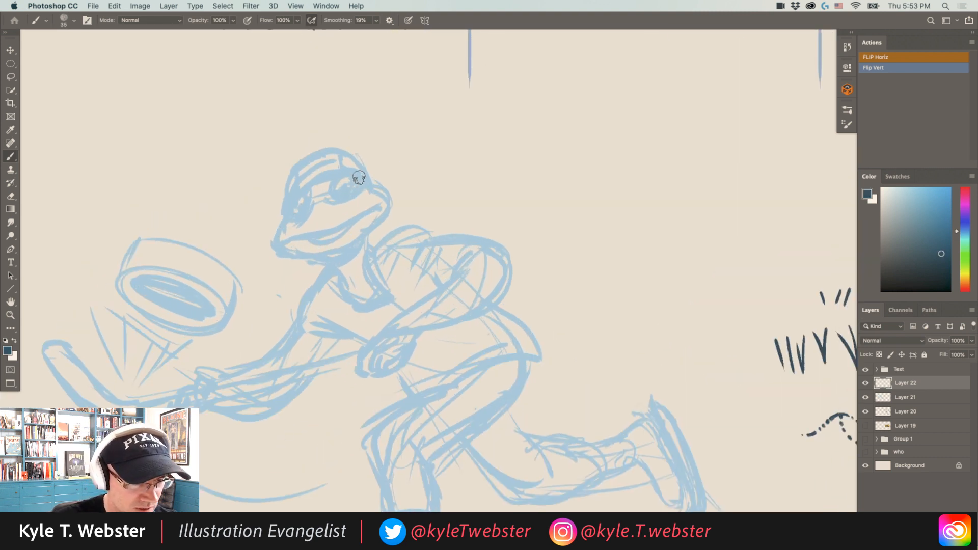
mouse_move(360, 190)
mouse_down()
mouse_move(352, 196)
mouse_move(343, 185)
mouse_move(286, 209)
mouse_move(300, 204)
mouse_up()
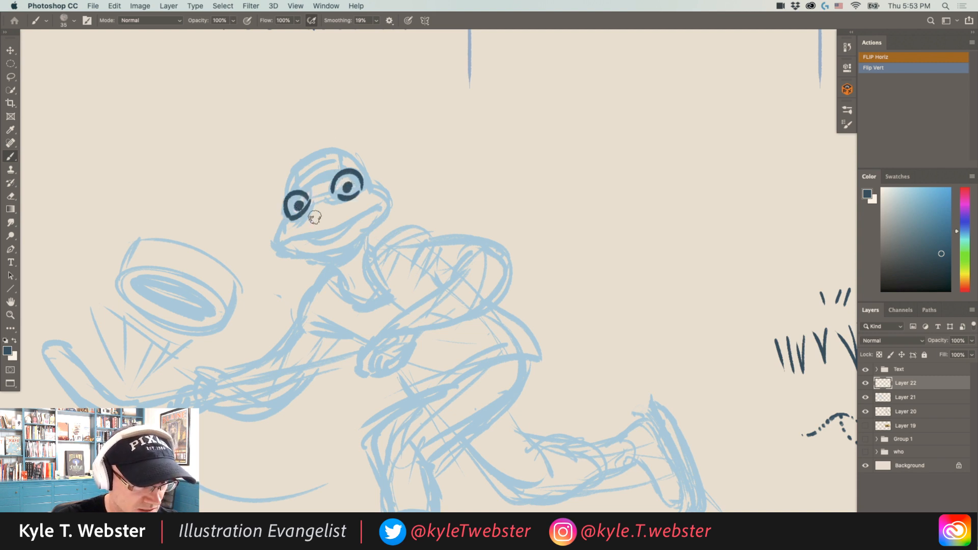
Step: Ink the frog's snout, smiling mouth, jaw and lower chin in dark blue over the sketch
mouse_move(316, 196)
mouse_down()
mouse_move(277, 252)
mouse_move(317, 258)
mouse_move(366, 229)
mouse_up()
mouse_move(359, 188)
mouse_down()
mouse_move(389, 188)
mouse_move(365, 235)
mouse_move(290, 239)
mouse_up()
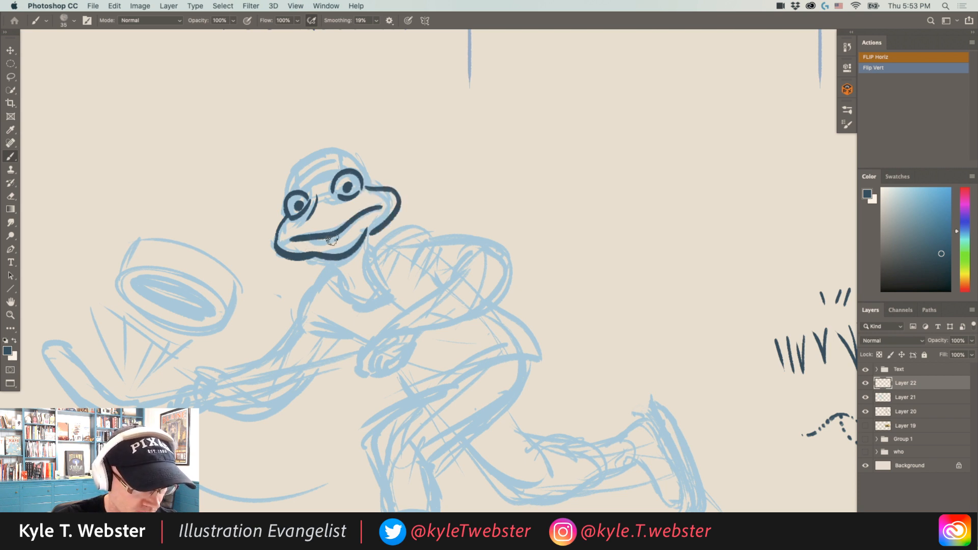
drag(352, 230, 320, 246)
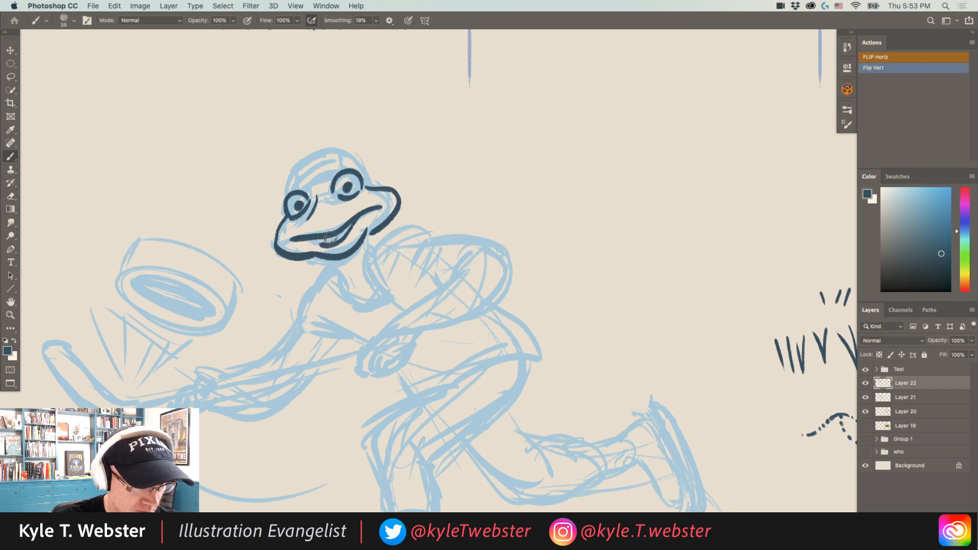
mouse_move(368, 244)
mouse_down()
mouse_move(335, 250)
mouse_move(357, 237)
mouse_move(364, 246)
mouse_move(369, 238)
mouse_move(350, 231)
mouse_move(324, 269)
mouse_up()
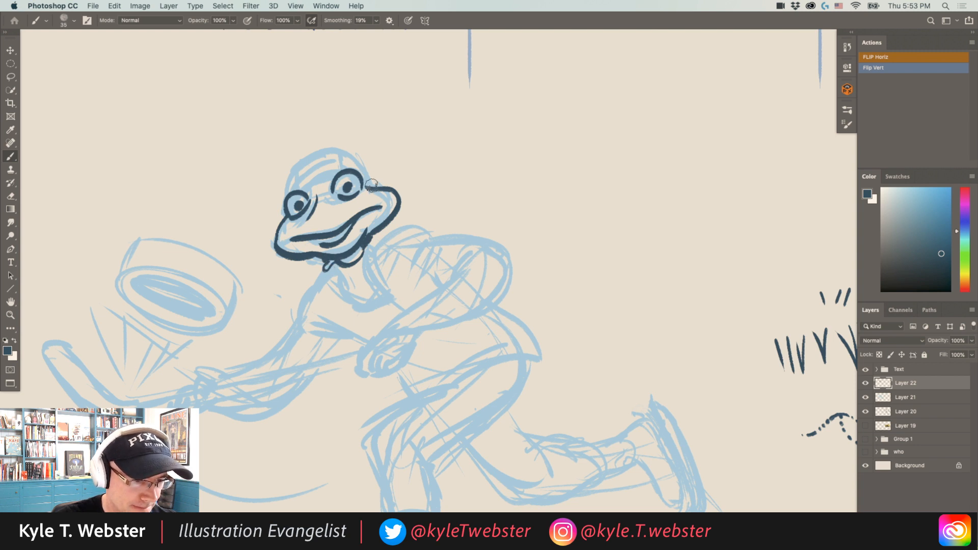
Step: Ink the frog's cap with its filled oval emblem, then the neck, shaded collar and shoulder line behind the jaw
drag(360, 161, 376, 185)
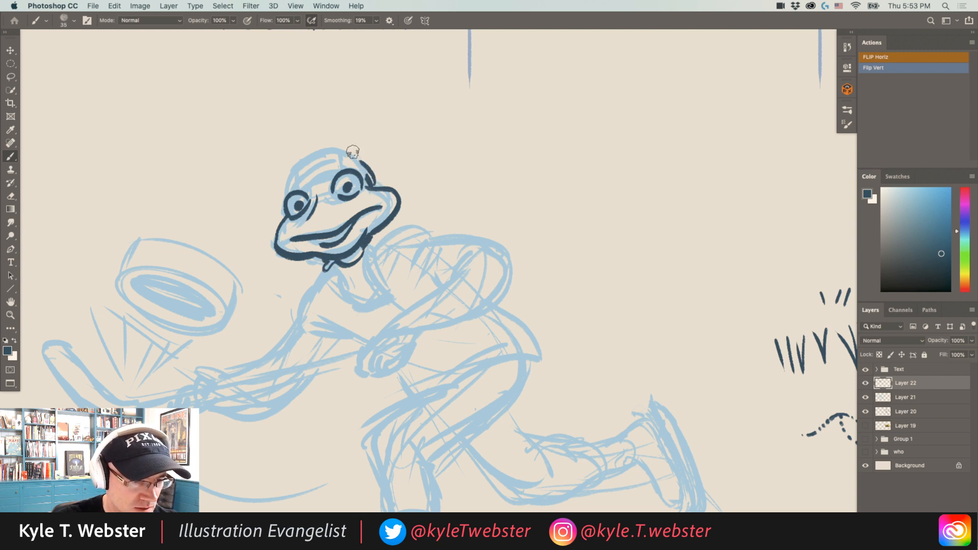
mouse_move(351, 148)
mouse_down()
mouse_move(365, 164)
mouse_move(286, 169)
mouse_move(286, 193)
mouse_move(309, 187)
mouse_move(305, 178)
mouse_up()
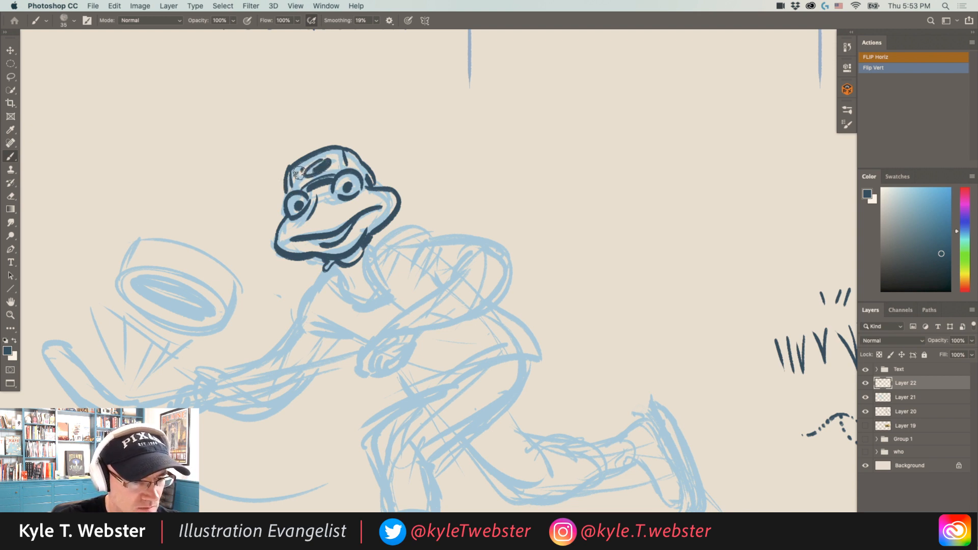
drag(288, 321, 265, 257)
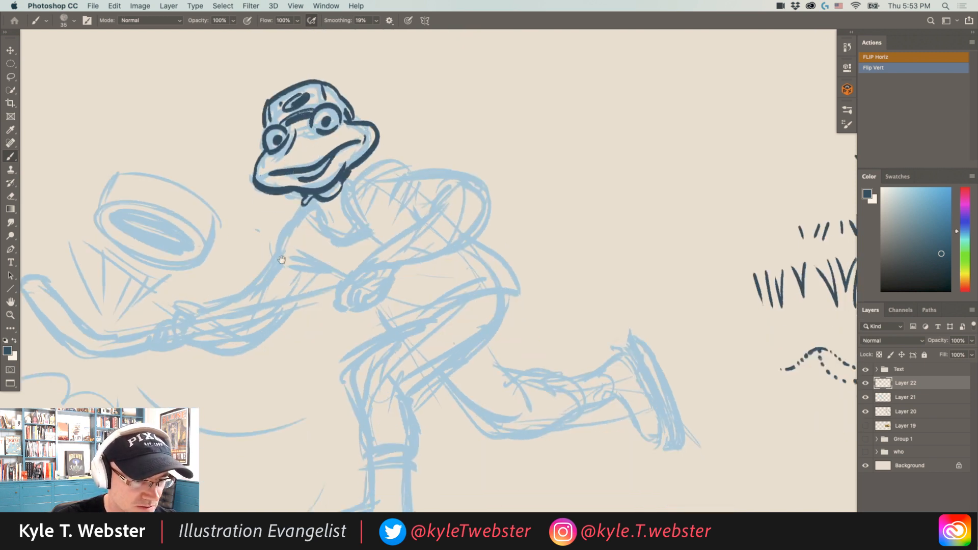
drag(282, 260, 267, 254)
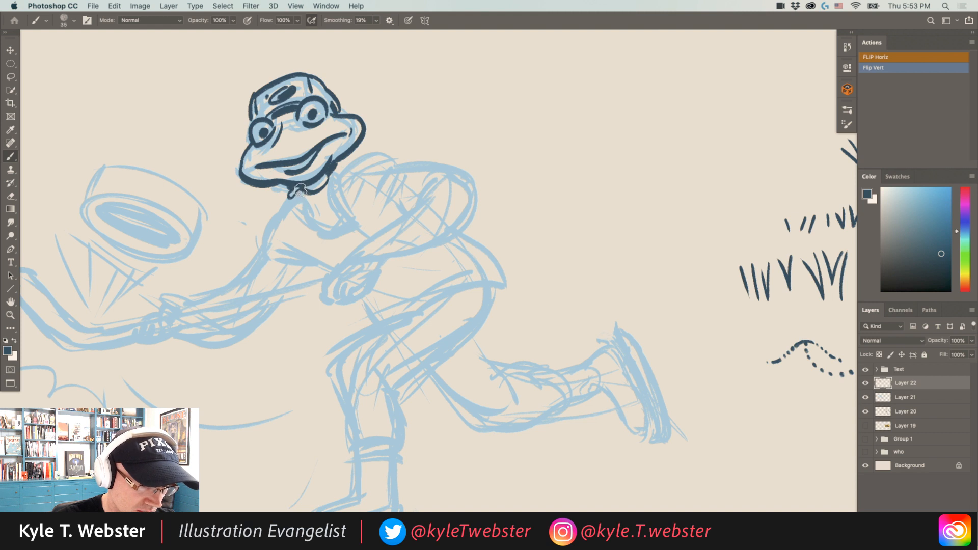
mouse_move(298, 189)
mouse_down()
mouse_move(326, 224)
mouse_move(331, 204)
mouse_move(282, 231)
mouse_up()
mouse_move(379, 175)
mouse_down()
mouse_move(338, 170)
mouse_move(318, 189)
mouse_up()
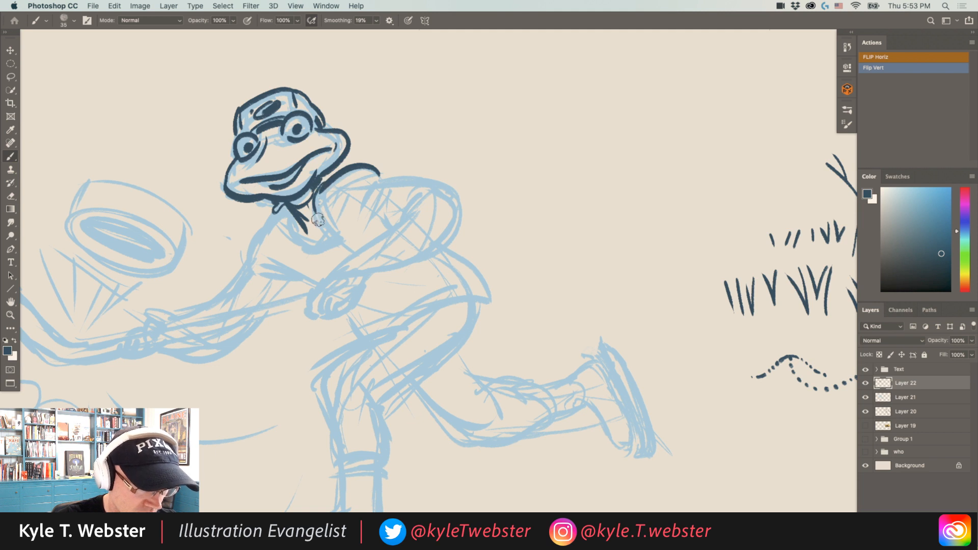
mouse_move(317, 197)
mouse_down()
mouse_move(324, 238)
mouse_move(308, 243)
mouse_up()
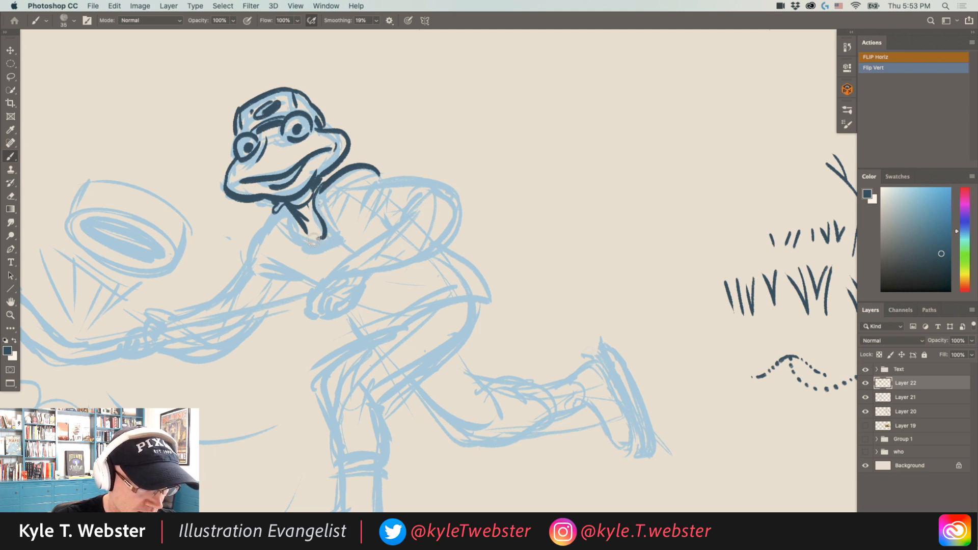
mouse_move(283, 201)
mouse_down()
mouse_move(308, 242)
mouse_move(288, 218)
mouse_up()
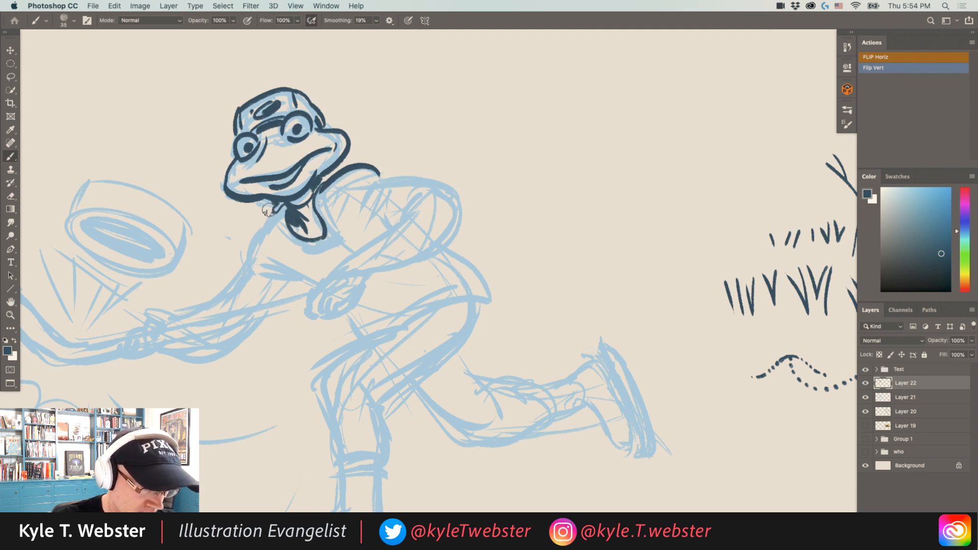
Step: Ink the frog's outstretched arm from the shoulder toward the wrist, with the jersey fold across the chest
mouse_move(268, 214)
mouse_down()
mouse_move(244, 270)
mouse_move(282, 258)
mouse_move(340, 271)
mouse_up()
scroll(321, 240, left, 5)
scroll(321, 240, down, 2)
mouse_move(331, 236)
mouse_down()
mouse_move(294, 280)
mouse_move(264, 292)
mouse_move(305, 285)
mouse_up()
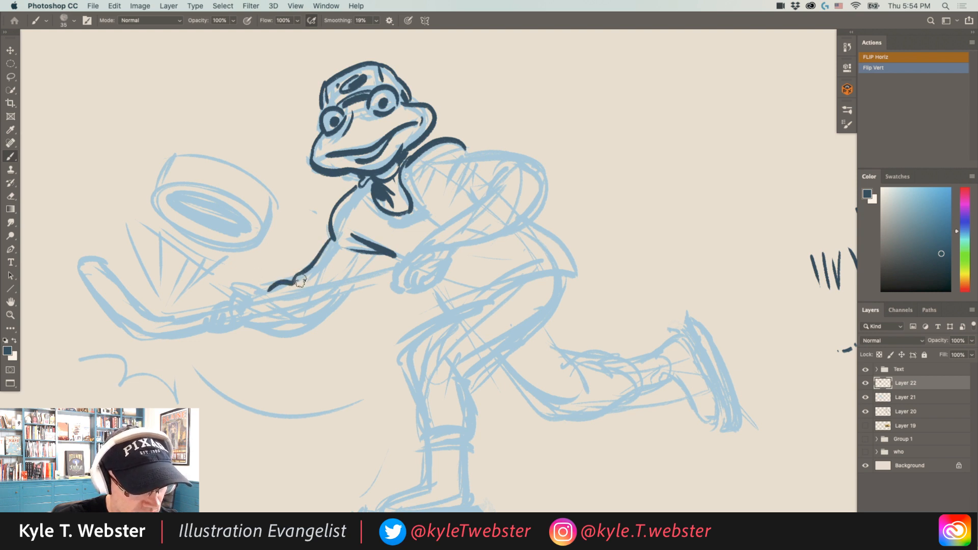
Step: Ink the hockey stick from shaft to blade and the front hand gripping it with curled fingers
mouse_move(376, 252)
mouse_down()
mouse_move(351, 280)
mouse_move(363, 277)
mouse_move(255, 299)
mouse_up()
mouse_move(392, 281)
mouse_down()
mouse_move(245, 311)
mouse_move(233, 324)
mouse_move(220, 311)
mouse_move(212, 327)
mouse_move(205, 316)
mouse_move(215, 340)
mouse_move(244, 326)
mouse_up()
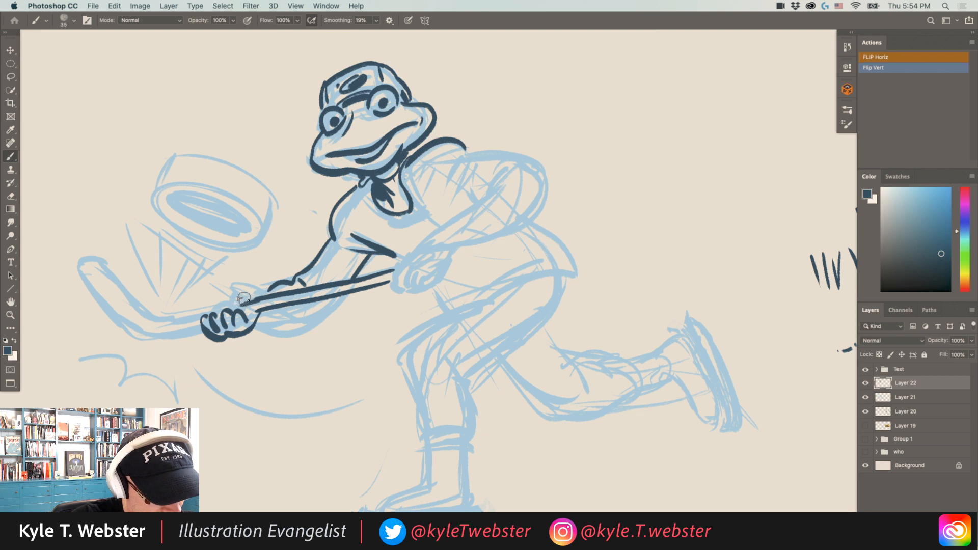
mouse_move(249, 299)
mouse_down()
mouse_move(224, 287)
mouse_move(209, 308)
mouse_move(232, 300)
mouse_up()
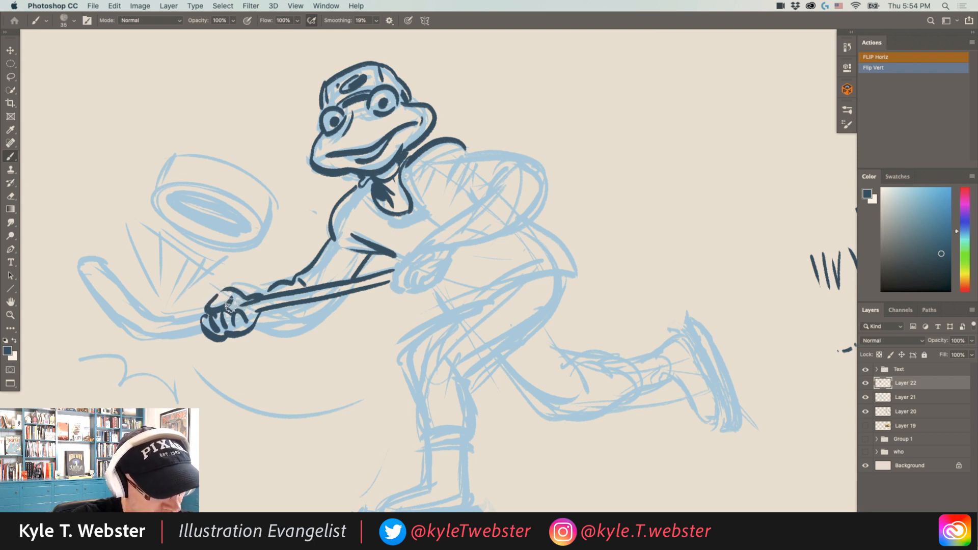
mouse_move(206, 300)
mouse_down()
mouse_move(303, 293)
mouse_move(266, 306)
mouse_move(269, 318)
mouse_move(222, 294)
mouse_move(208, 304)
mouse_move(251, 336)
mouse_up()
Step: Ink short motion lines beneath the puck and a jagged impact burst under the stick blade
scroll(258, 326, down, 1)
scroll(250, 322, up, 2)
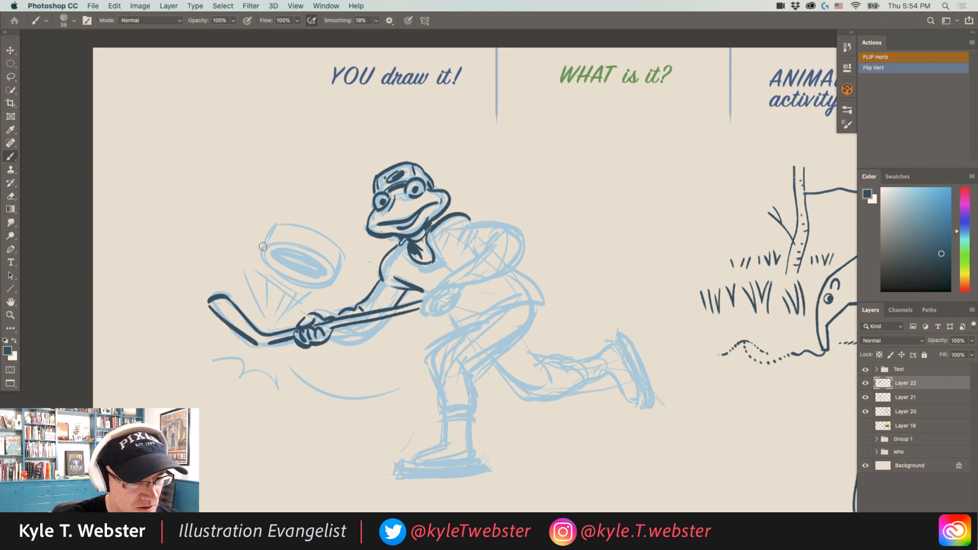
mouse_move(293, 295)
mouse_down()
mouse_move(275, 316)
mouse_move(250, 306)
mouse_up()
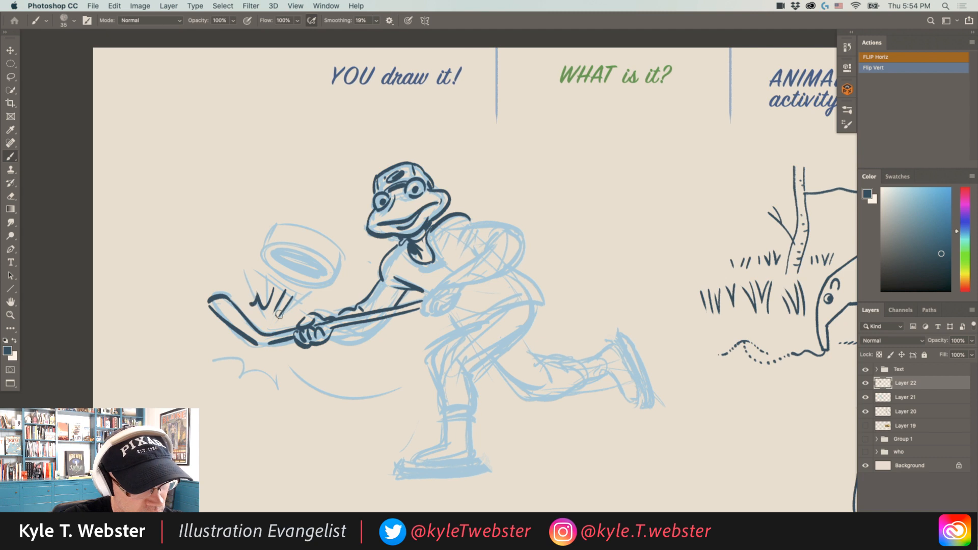
mouse_move(214, 339)
mouse_down()
mouse_move(222, 358)
mouse_move(247, 360)
mouse_move(244, 389)
mouse_move(255, 369)
mouse_move(279, 376)
mouse_up()
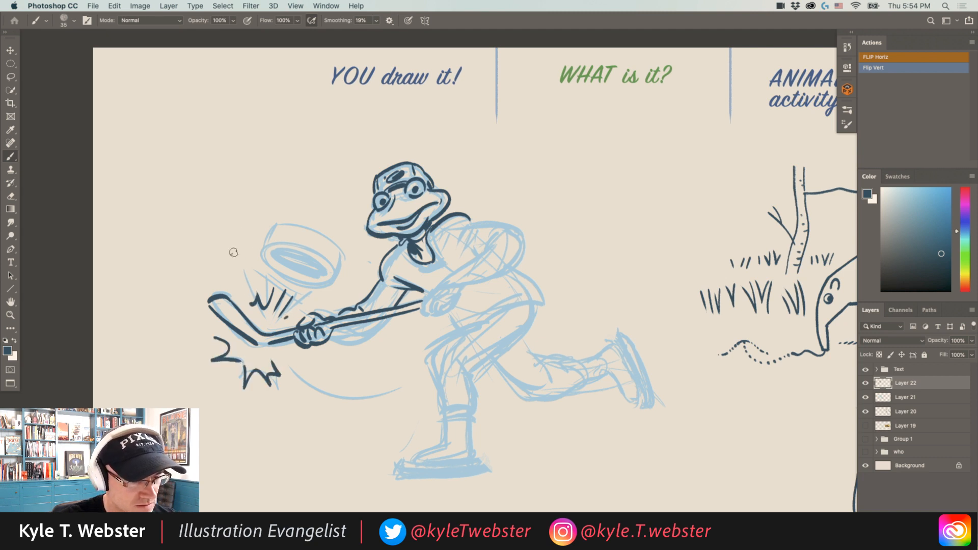
Step: Ink the flying puck's rim and oval face, adding edge ticks, a solid dark patch and diagonal shine lines
mouse_move(341, 252)
mouse_down()
mouse_move(334, 276)
mouse_move(266, 230)
mouse_move(264, 246)
mouse_up()
mouse_move(332, 274)
mouse_down()
mouse_move(262, 253)
mouse_move(330, 277)
mouse_up()
key(super+z)
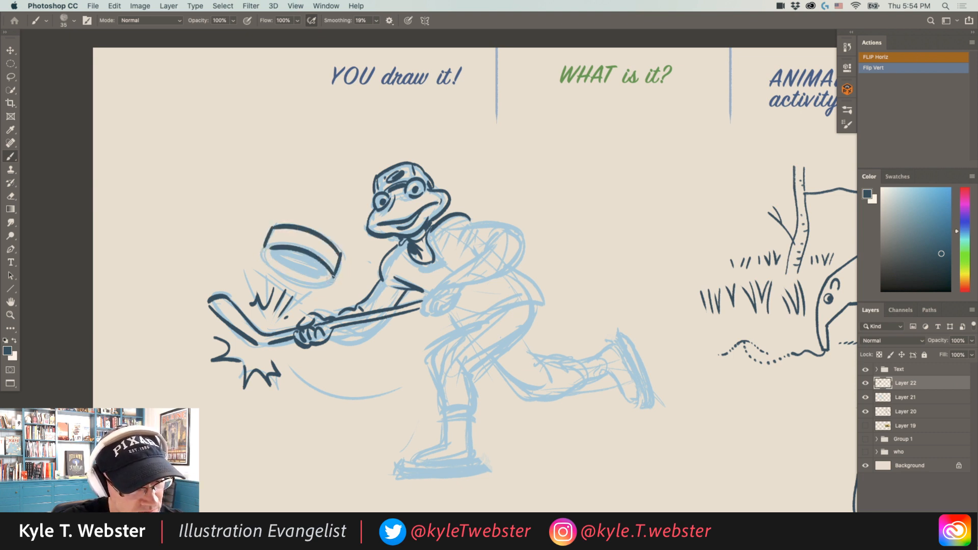
drag(269, 257, 333, 277)
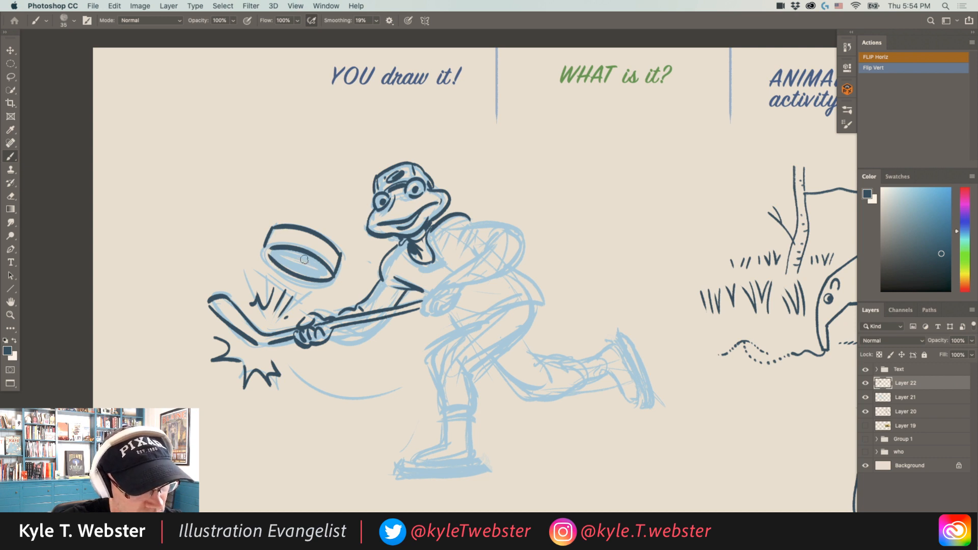
mouse_move(287, 250)
mouse_down()
mouse_move(301, 273)
mouse_move(326, 247)
mouse_move(316, 236)
mouse_up()
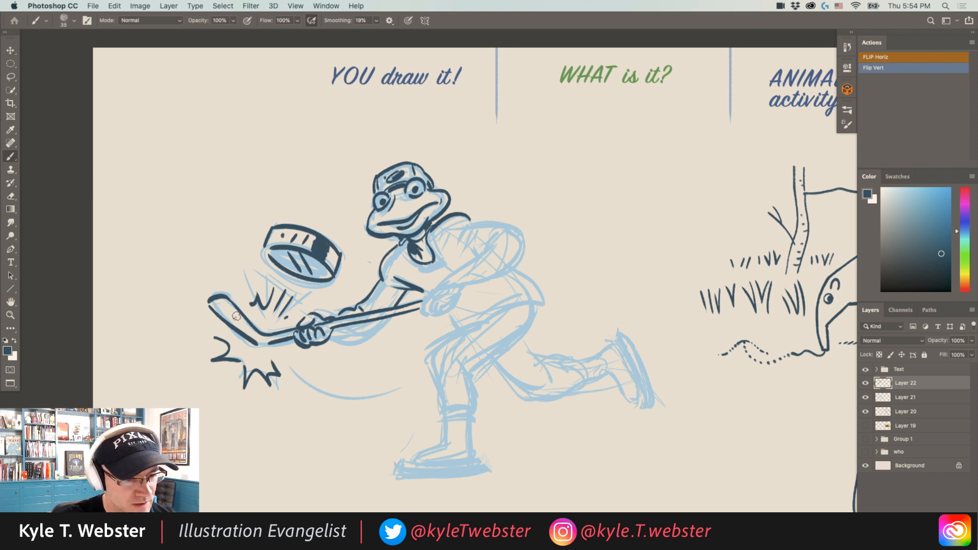
Step: Ink the rear shoulder and bent sleeve with folds, then the rear hand gripping the end of the stick
scroll(305, 198, right, 5)
scroll(305, 199, down, 2)
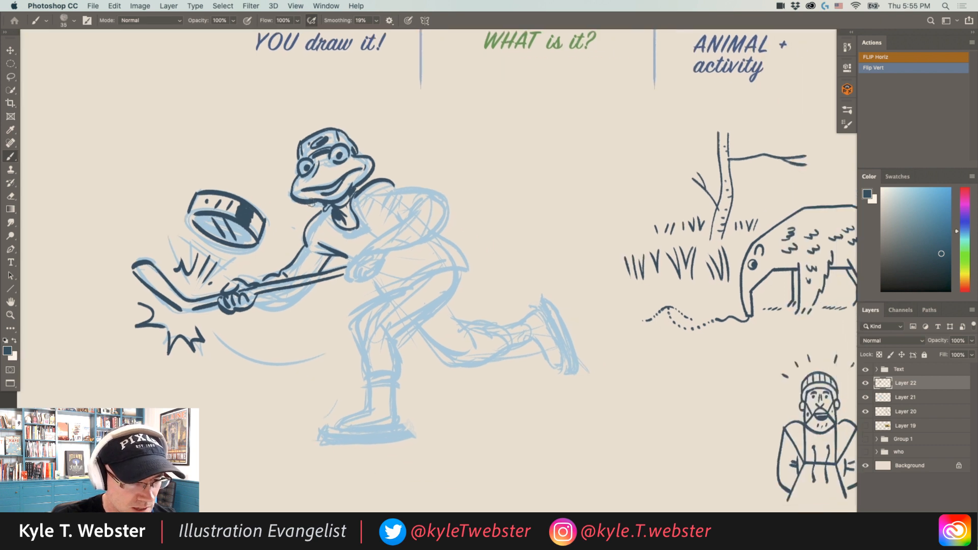
mouse_move(395, 189)
mouse_down()
mouse_move(442, 201)
mouse_move(415, 240)
mouse_move(431, 236)
mouse_move(384, 245)
mouse_move(388, 253)
mouse_move(373, 243)
mouse_move(407, 206)
mouse_move(364, 218)
mouse_move(395, 221)
mouse_move(374, 206)
mouse_up()
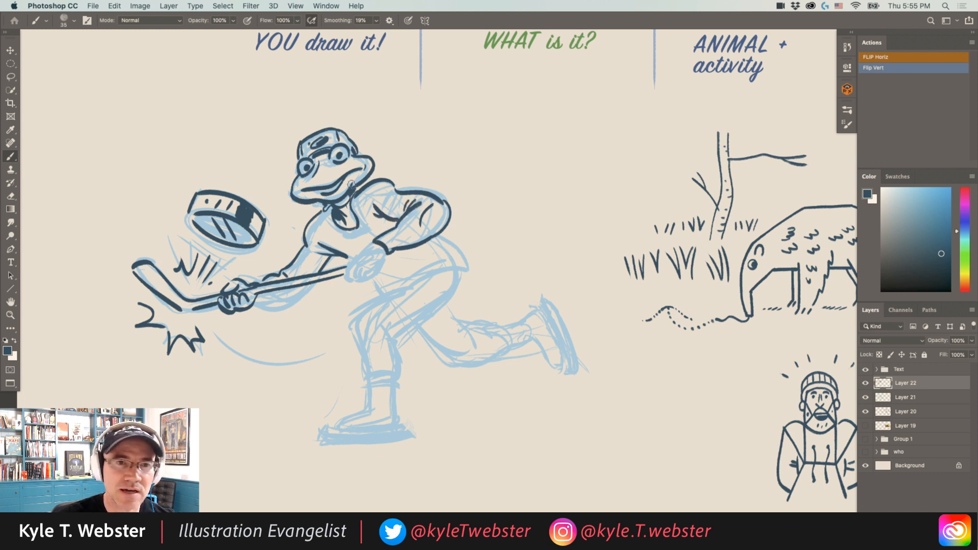
drag(288, 176, 298, 172)
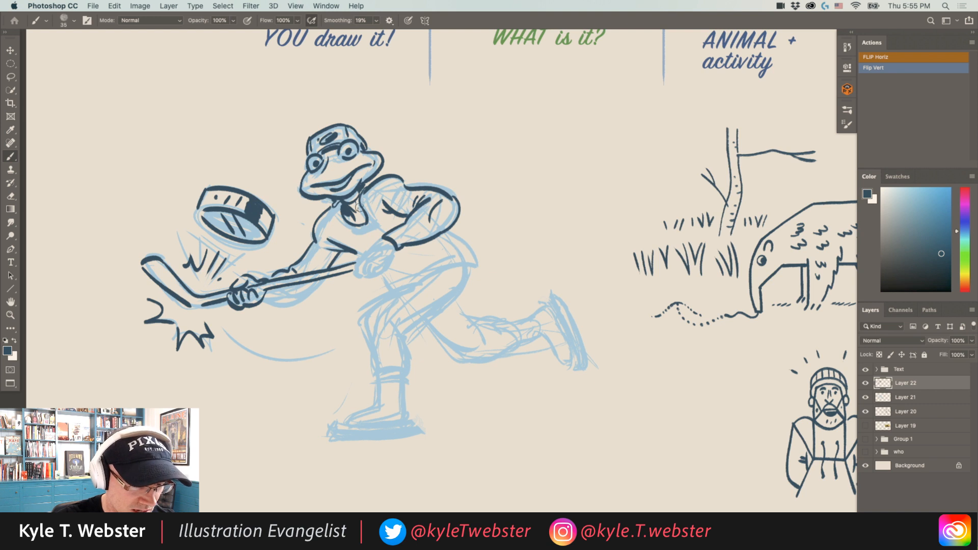
mouse_move(343, 224)
mouse_down()
mouse_move(361, 192)
mouse_move(376, 245)
mouse_move(384, 236)
mouse_move(354, 276)
mouse_move(410, 259)
mouse_up()
drag(298, 249, 252, 244)
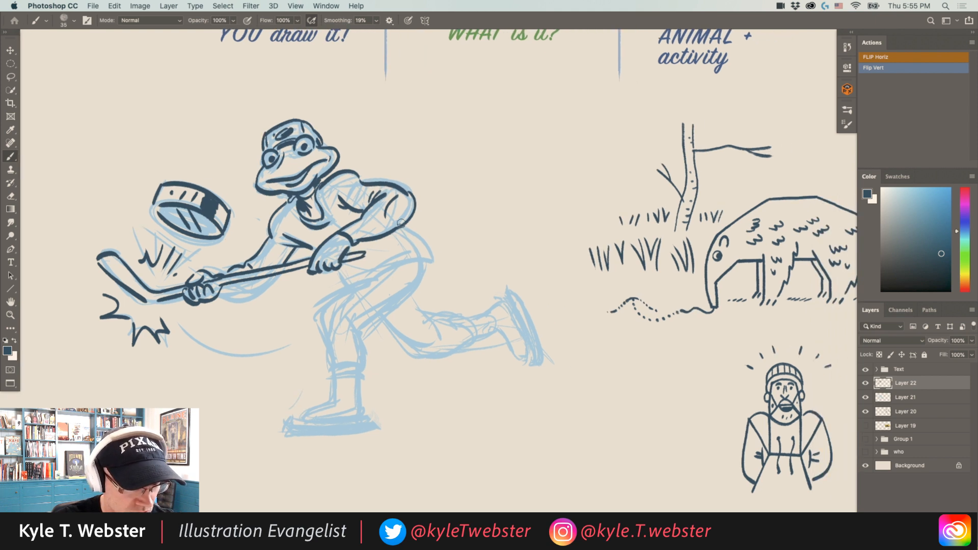
Step: Ink the jersey's flared hem and the bent front leg down to its boot and skate blade
mouse_move(401, 223)
mouse_down()
mouse_move(408, 258)
mouse_move(427, 262)
mouse_move(366, 278)
mouse_up()
mouse_move(402, 244)
mouse_down()
mouse_move(335, 276)
mouse_move(362, 277)
mouse_move(314, 316)
mouse_move(334, 346)
mouse_move(424, 260)
mouse_up()
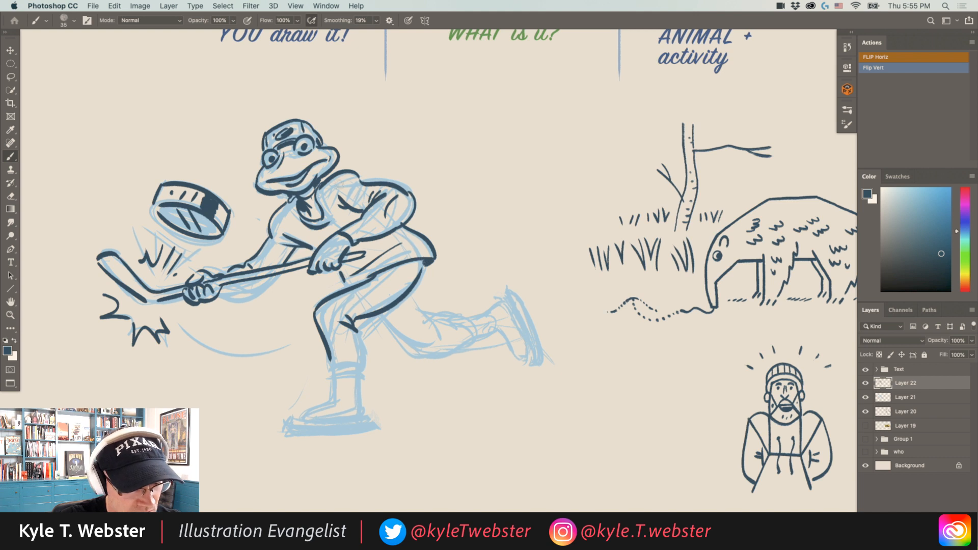
mouse_move(359, 360)
mouse_down()
mouse_move(323, 362)
mouse_move(338, 399)
mouse_up()
mouse_move(357, 366)
mouse_down()
mouse_move(369, 417)
mouse_move(295, 423)
mouse_up()
mouse_move(368, 416)
mouse_down()
mouse_move(307, 424)
mouse_move(338, 371)
mouse_up()
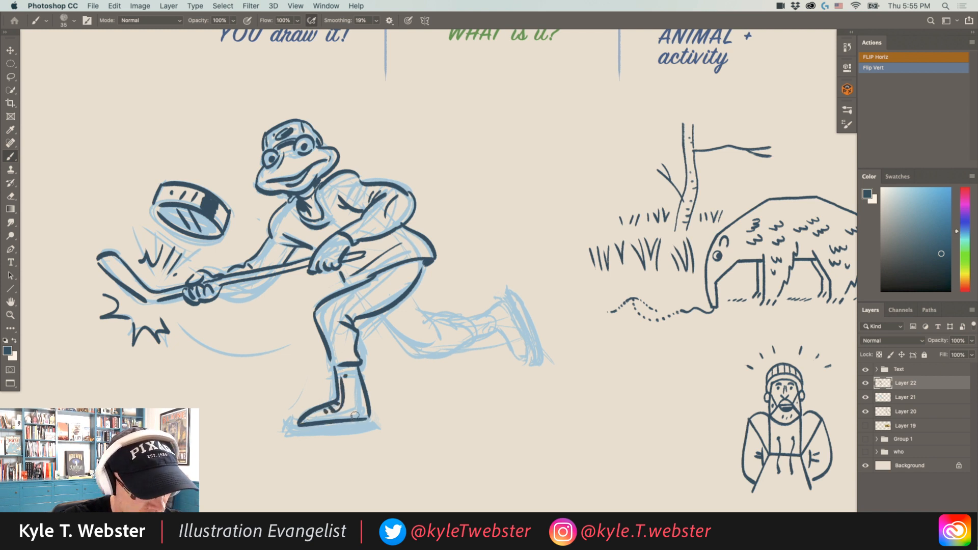
mouse_move(354, 425)
mouse_down()
mouse_move(284, 431)
mouse_move(302, 443)
mouse_move(385, 426)
mouse_up()
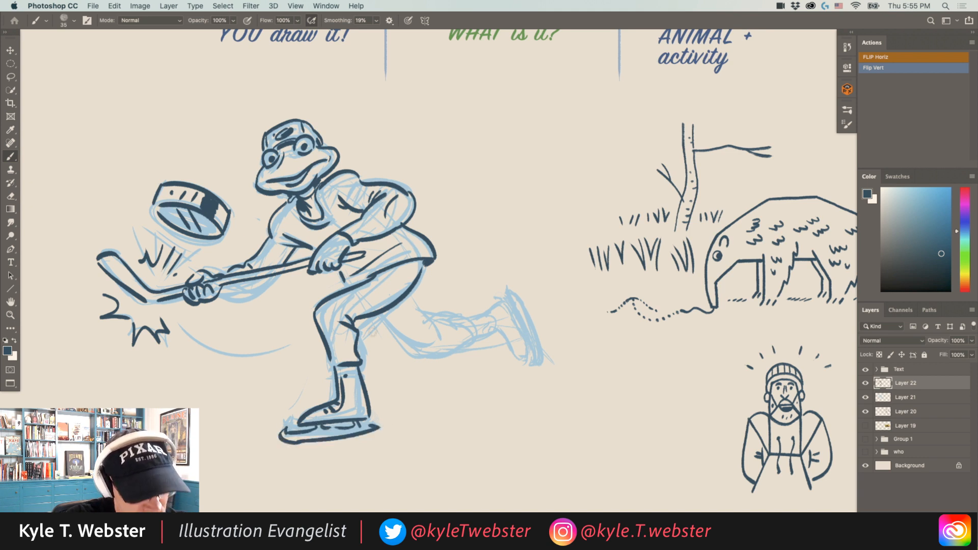
Step: Ink the trailing rear leg with knee folds, its raised skate boot and the blade
mouse_move(373, 332)
mouse_down()
mouse_move(320, 343)
mouse_move(352, 363)
mouse_move(410, 359)
mouse_move(401, 332)
mouse_move(371, 322)
mouse_move(360, 305)
mouse_up()
mouse_move(390, 334)
mouse_down()
mouse_move(382, 350)
mouse_move(437, 324)
mouse_move(441, 342)
mouse_move(451, 305)
mouse_move(476, 376)
mouse_move(461, 363)
mouse_up()
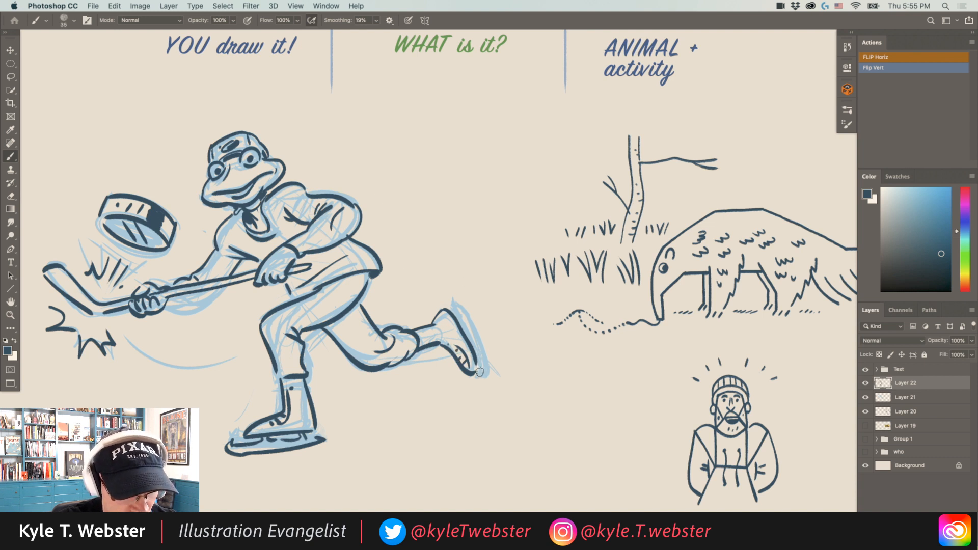
mouse_move(488, 373)
mouse_down()
mouse_move(438, 277)
mouse_move(470, 337)
mouse_up()
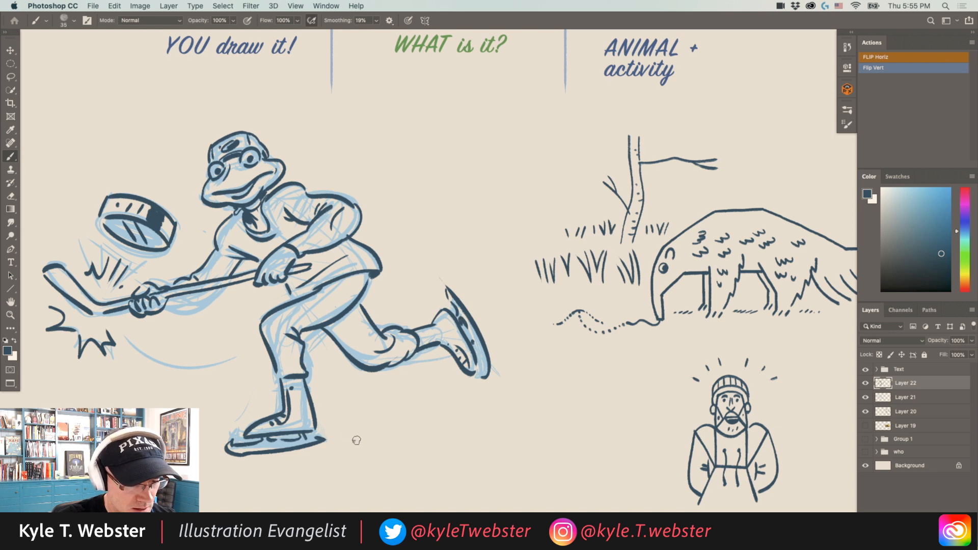
Step: Draw a zigzag ice line behind the front skate and scatter short slanted tick marks on the ground
drag(346, 441, 550, 407)
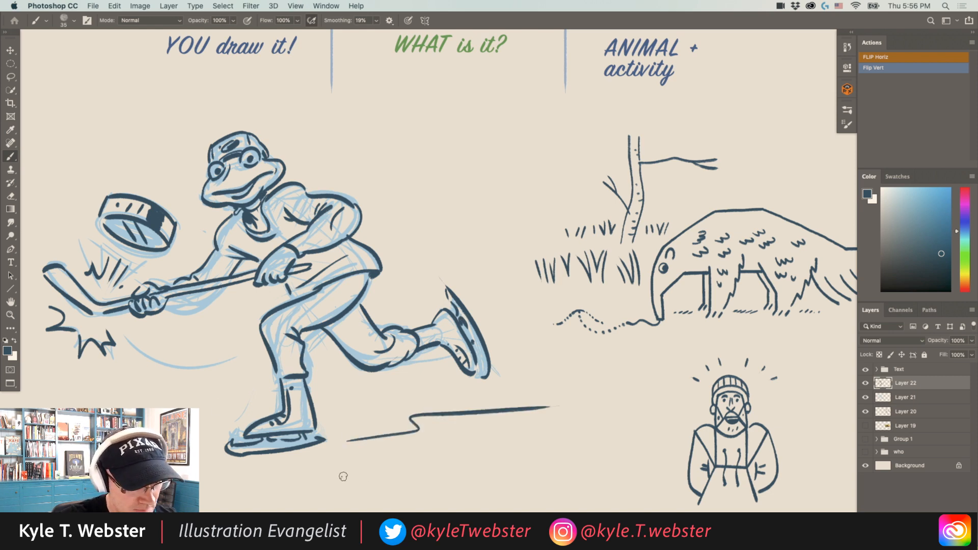
drag(321, 484, 309, 500)
drag(331, 483, 319, 500)
mouse_move(449, 441)
mouse_down()
mouse_move(440, 451)
mouse_move(464, 448)
mouse_up()
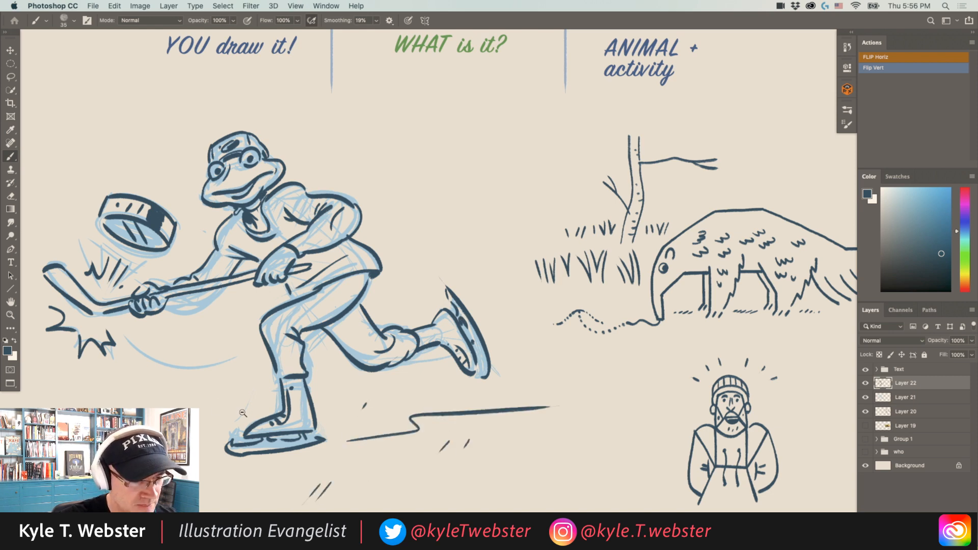
Step: Ink the underside of the frog's outstretched forearm near the front hand
drag(243, 413, 261, 290)
drag(251, 332, 251, 329)
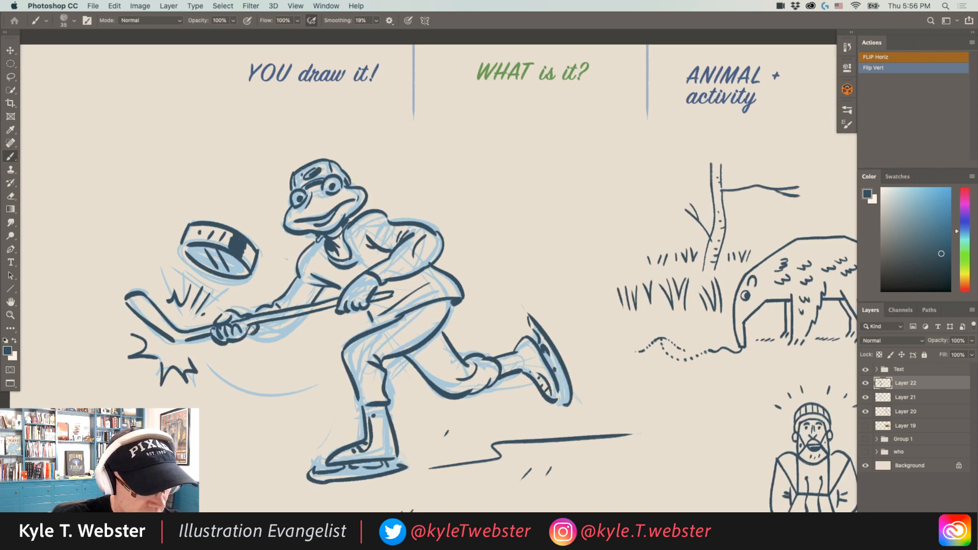
Step: Hide the frog's light blue sketch layer and move the inked frog slightly left and down on the page
key(super+minus)
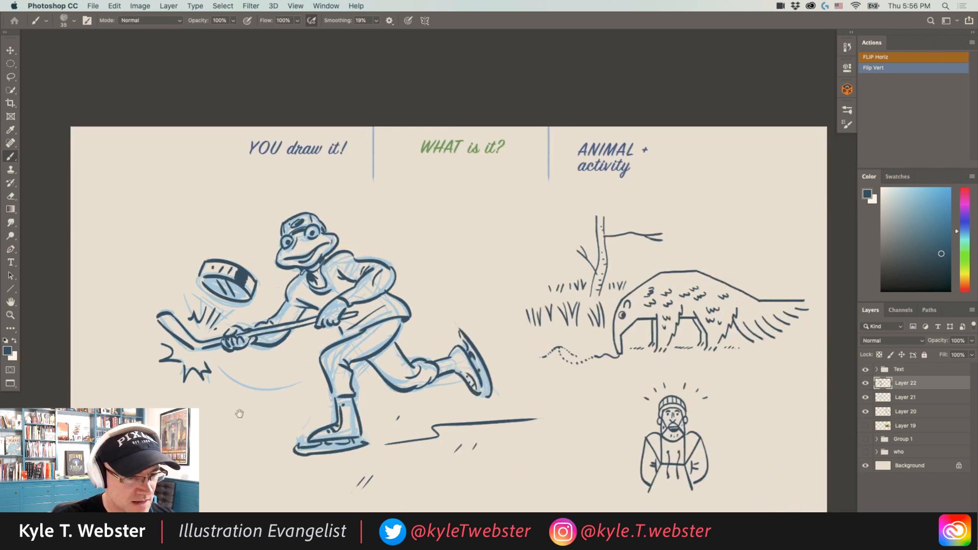
drag(265, 417, 269, 401)
click(865, 397)
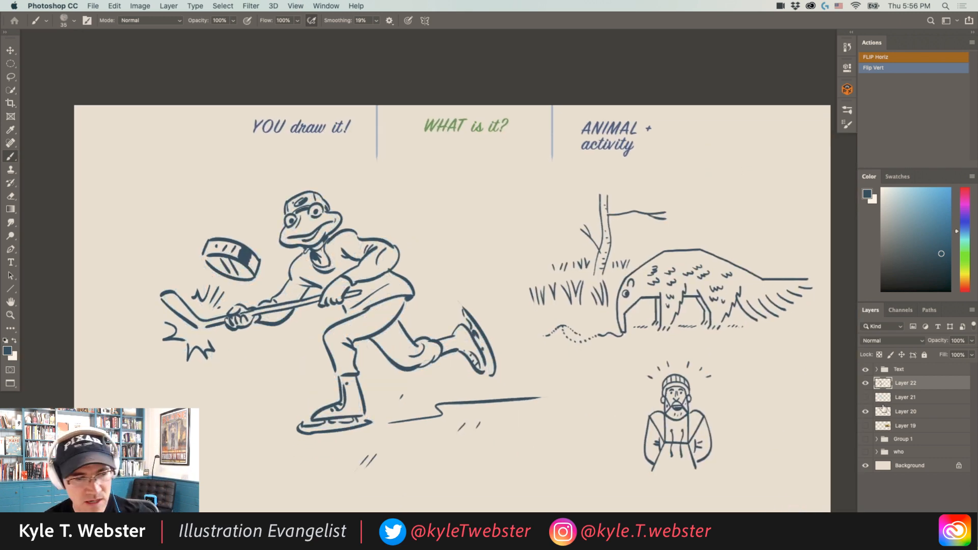
drag(304, 310, 272, 317)
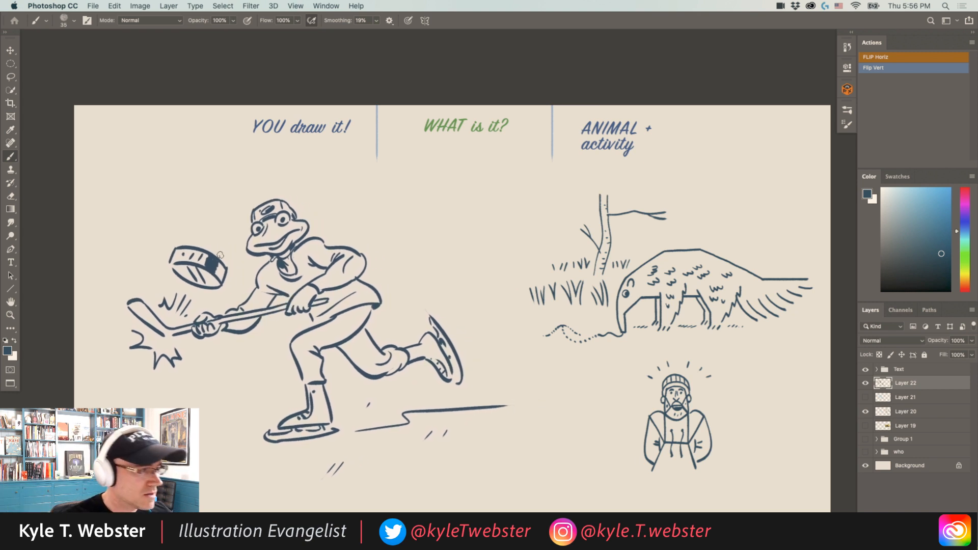